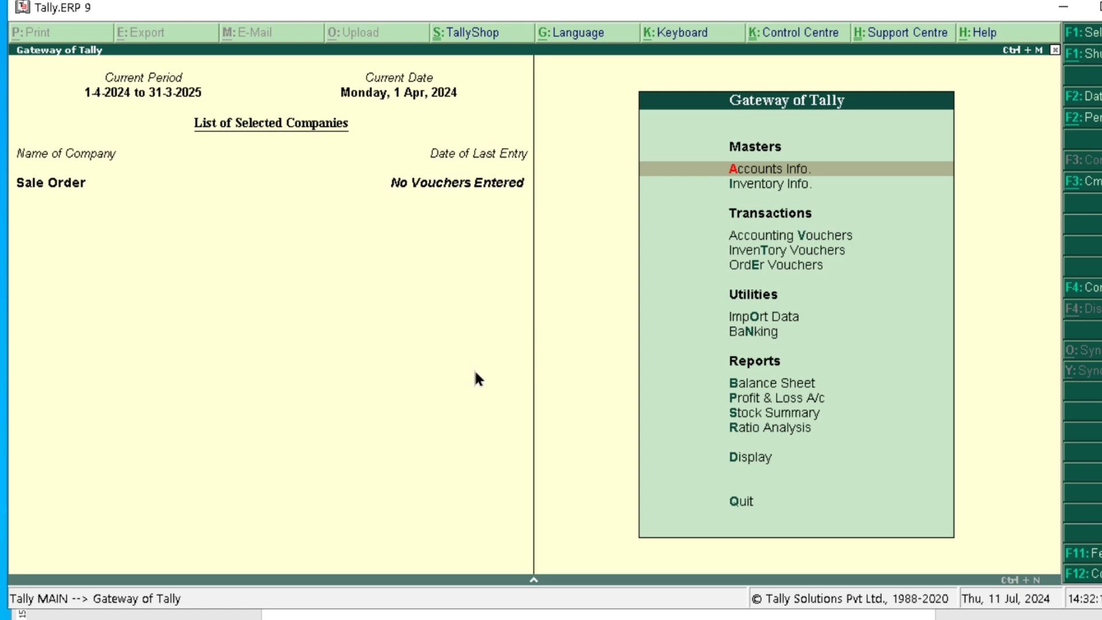
# Switch to the gst.docx document in Word and read the sale order exercise's date, party, quantity, rate and GST details.
pyautogui.hotkey('alt', 'Tab')
pyautogui.click(493, 283)
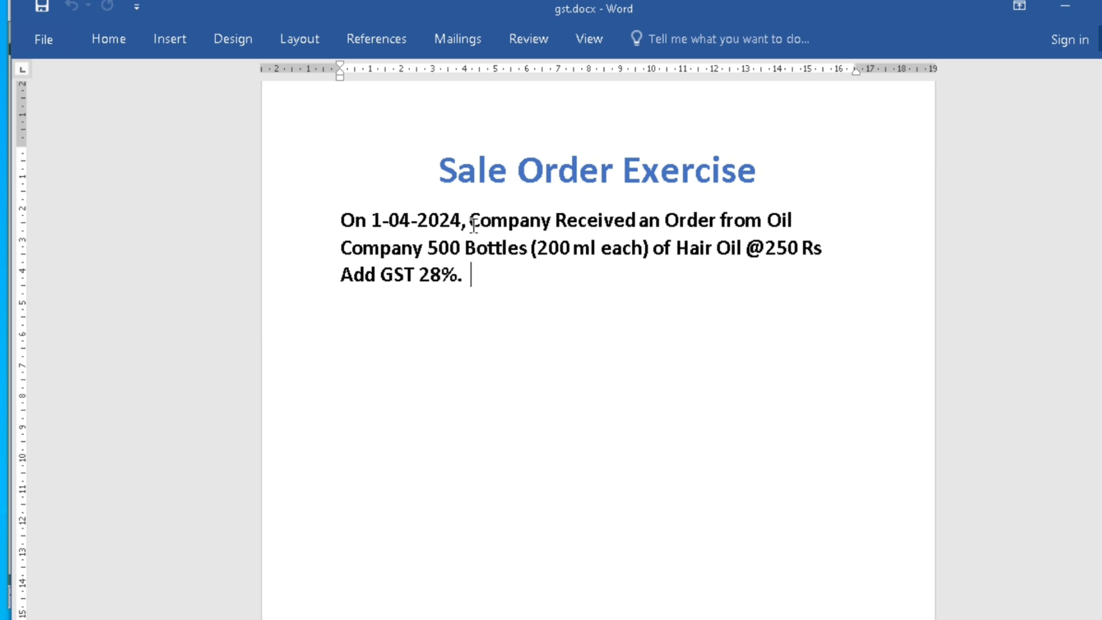
pyautogui.click(604, 221)
pyautogui.moveTo(428, 248); pyautogui.dragTo(585, 247)
pyautogui.click(542, 292)
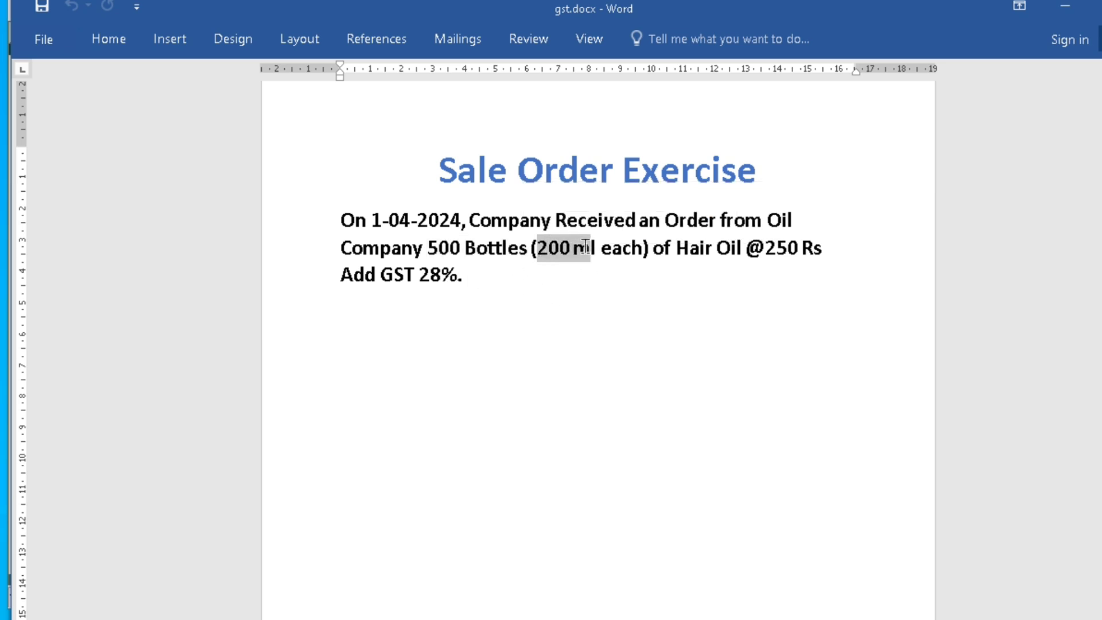
pyautogui.click(649, 317)
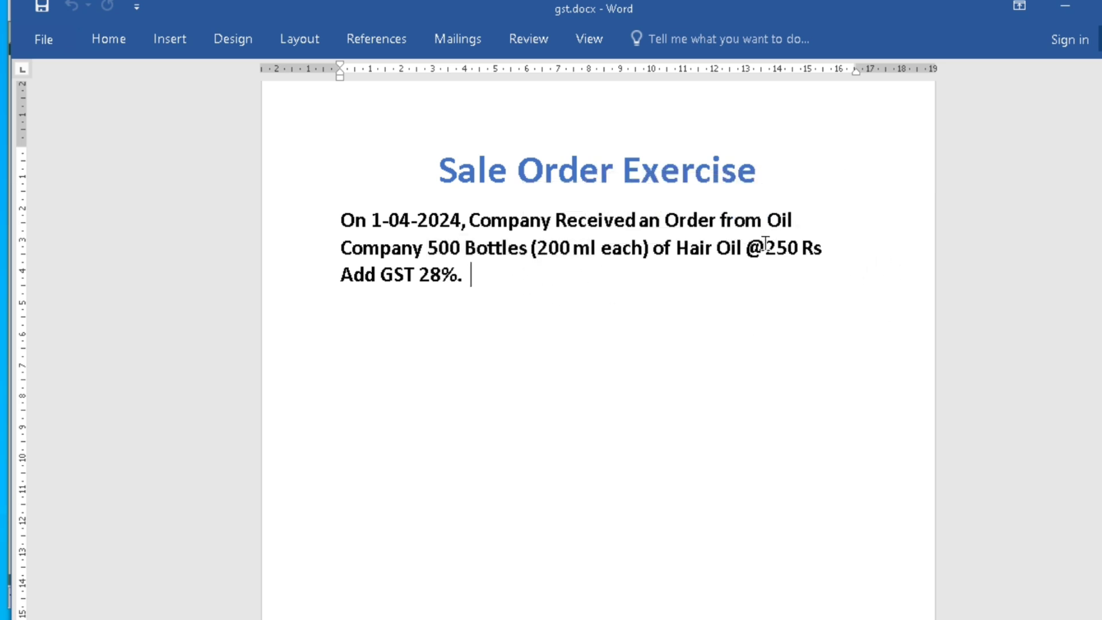
pyautogui.moveTo(766, 244); pyautogui.dragTo(804, 249)
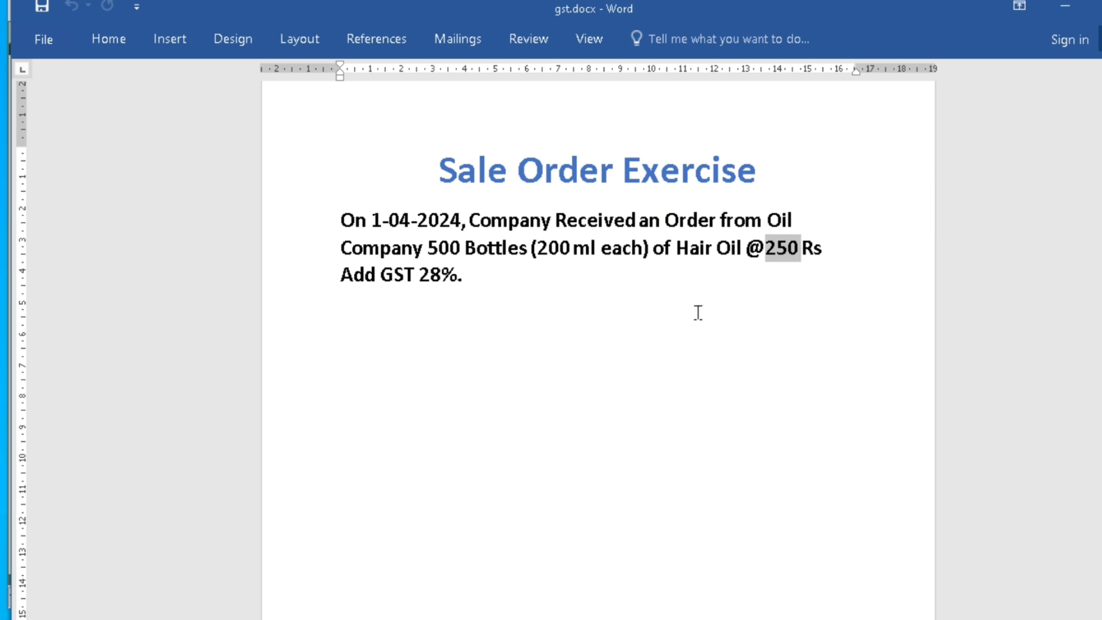
pyautogui.click(698, 313)
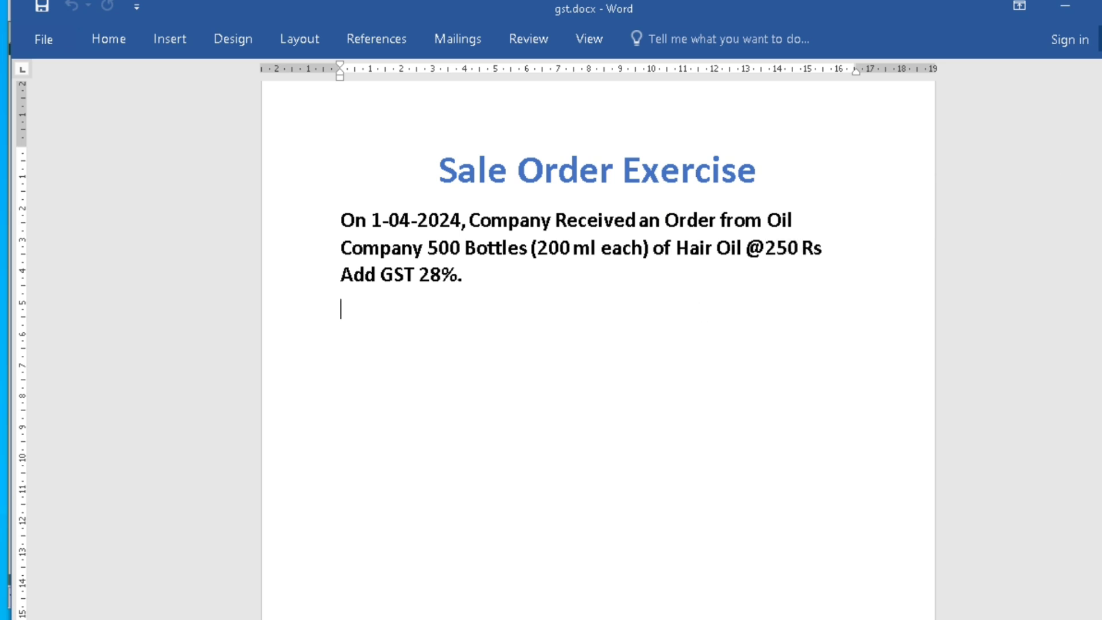
pyautogui.click(462, 277)
# Return to Tally.ERP 9 and accept the company's inventory features with sales order processing set to Yes.
pyautogui.hotkey('alt', 'Tab')
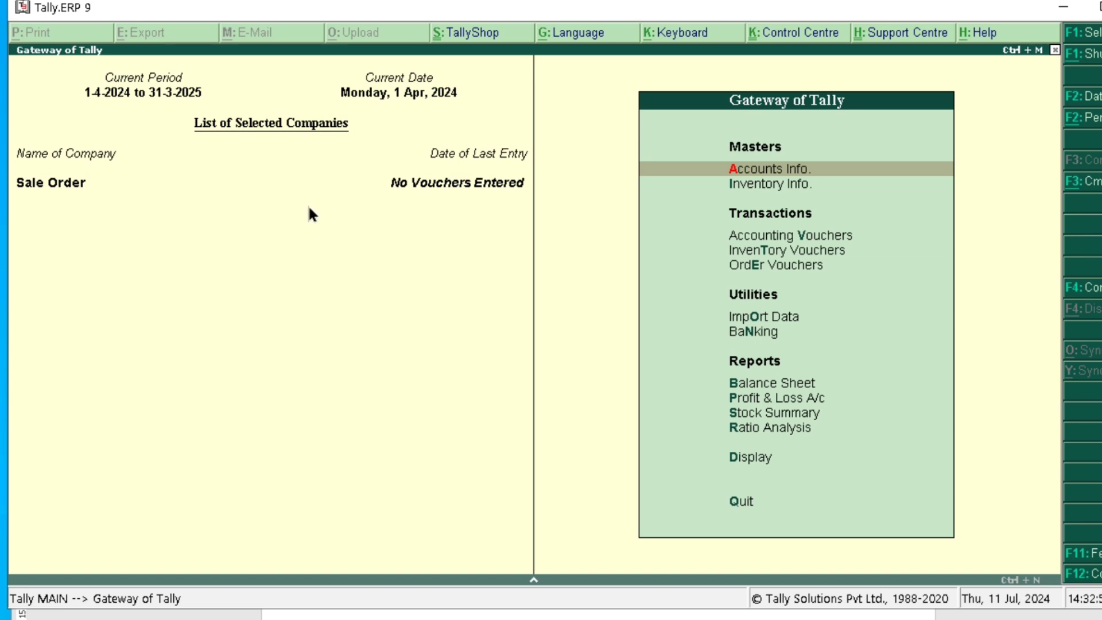
pyautogui.press('F11')
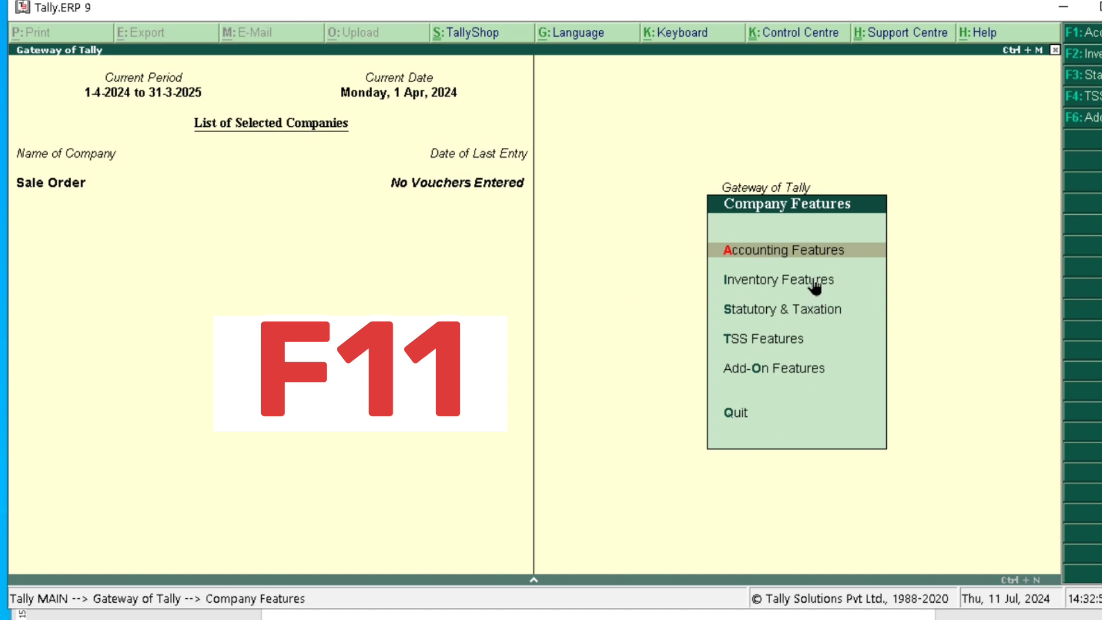
pyautogui.click(822, 281)
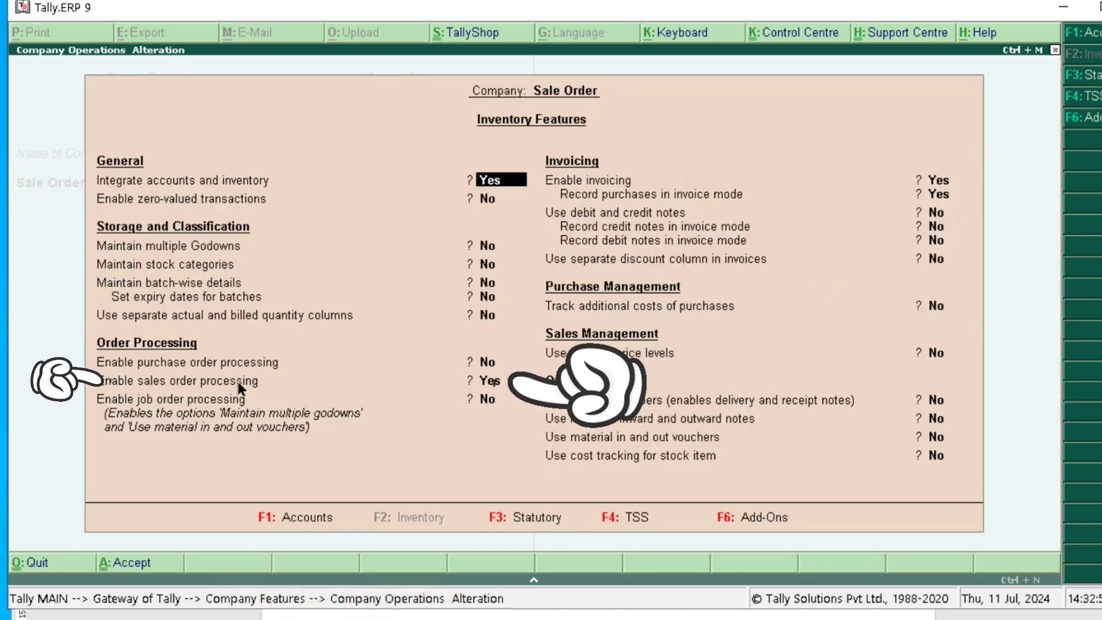
pyautogui.click(489, 382)
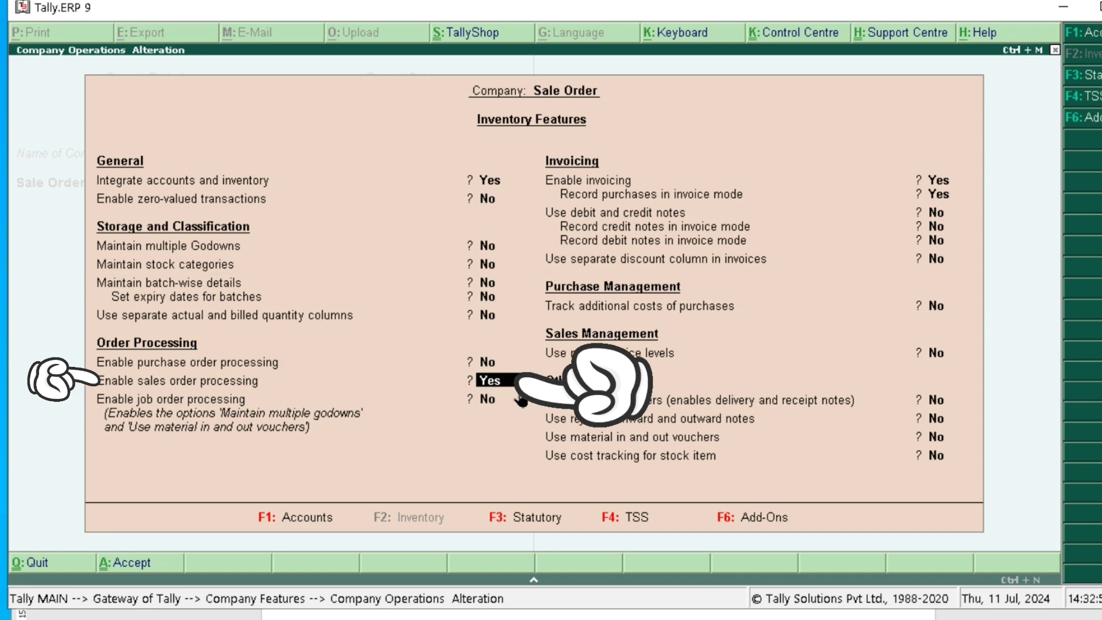
pyautogui.hotkey('ctrl', 'a')
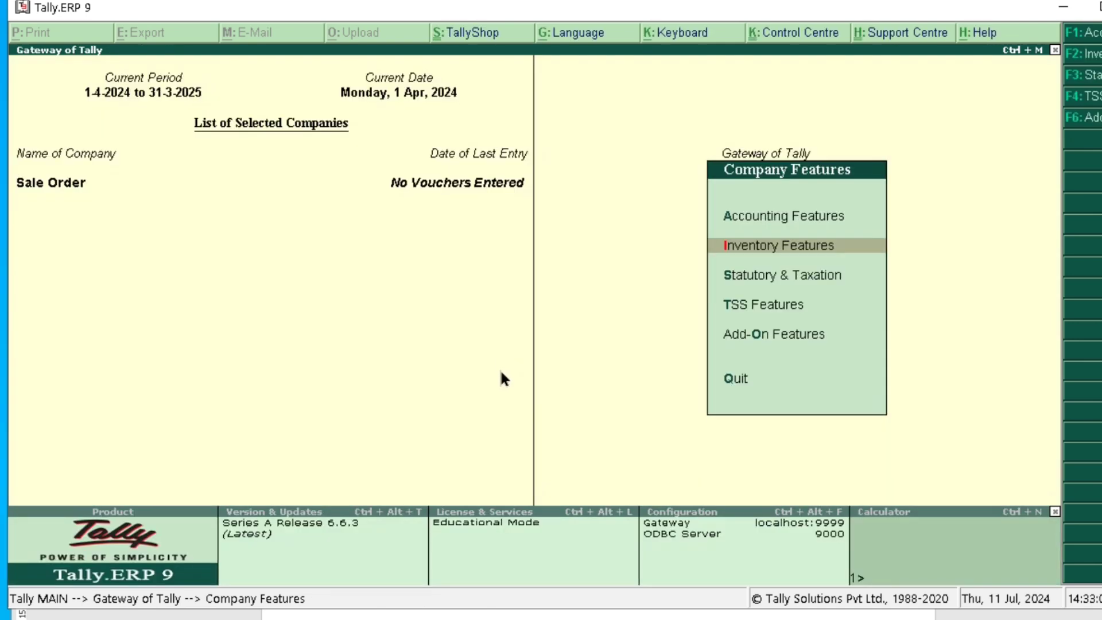
# Set the company's Set/alter GST details option to Yes, accept the GST details for Uttar Pradesh, and return to the Gateway of Tally.
pyautogui.click(820, 275)
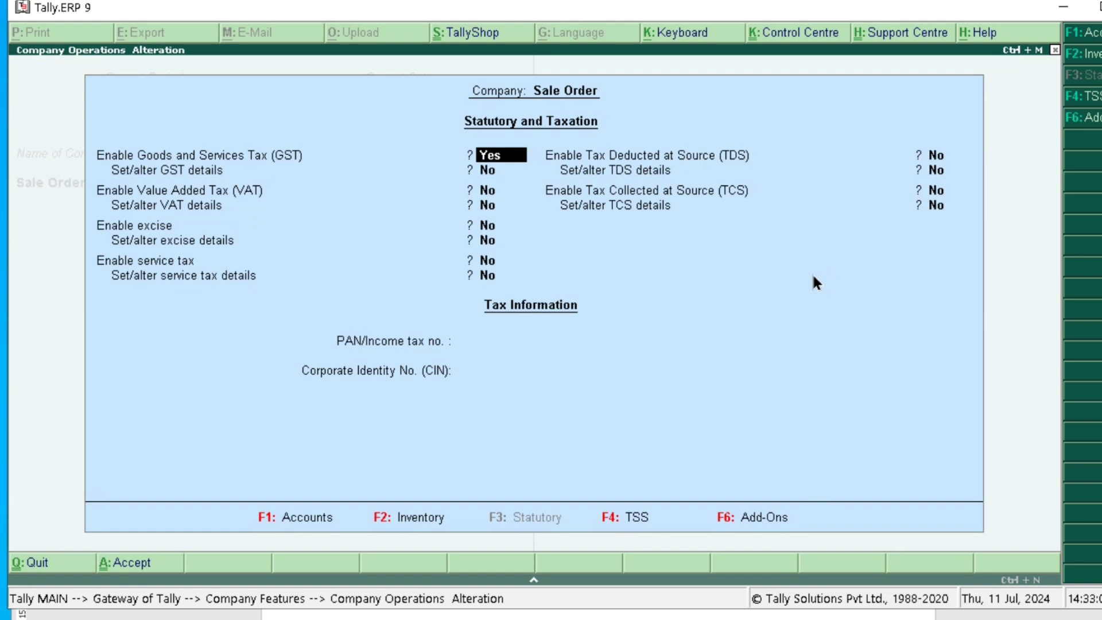
pyautogui.press('Return')
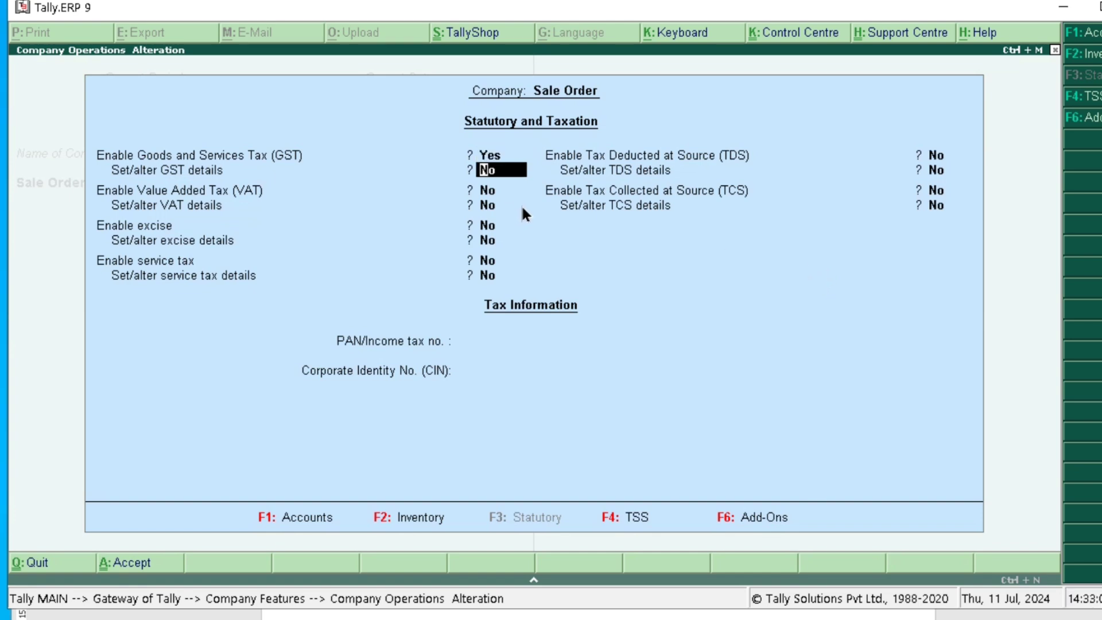
pyautogui.press('y')
pyautogui.press('Return')
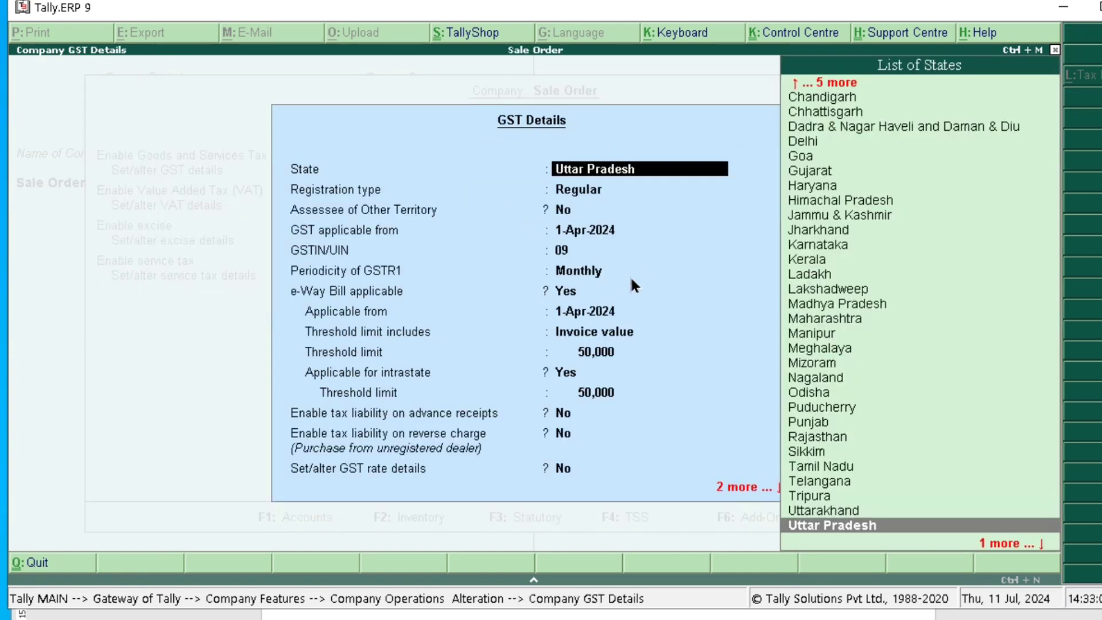
pyautogui.hotkey('ctrl', 'a')
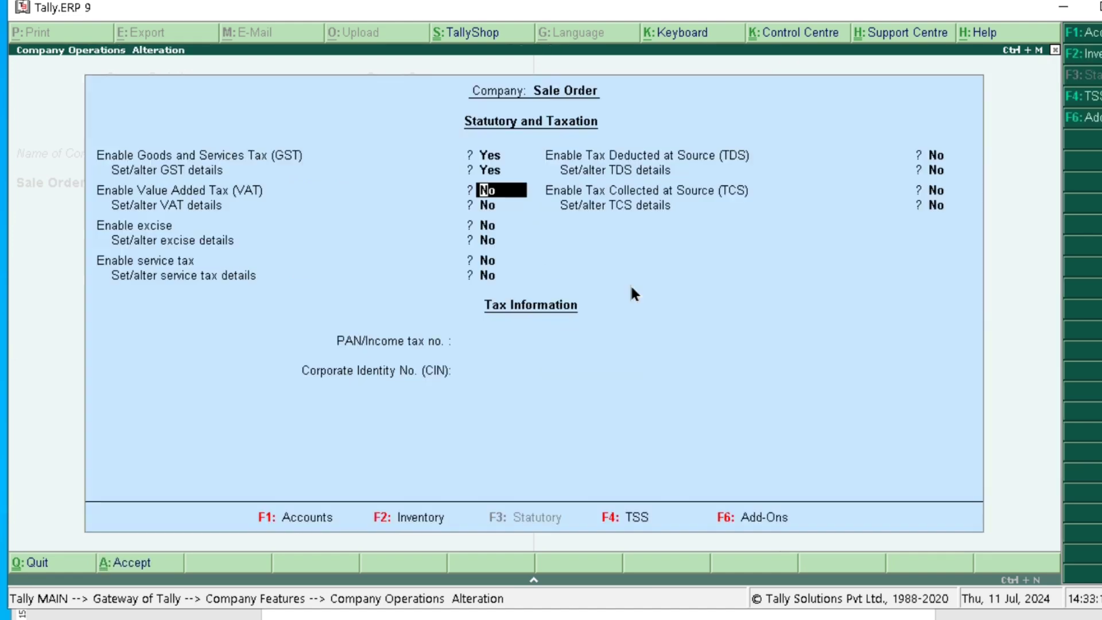
pyautogui.press('Escape')
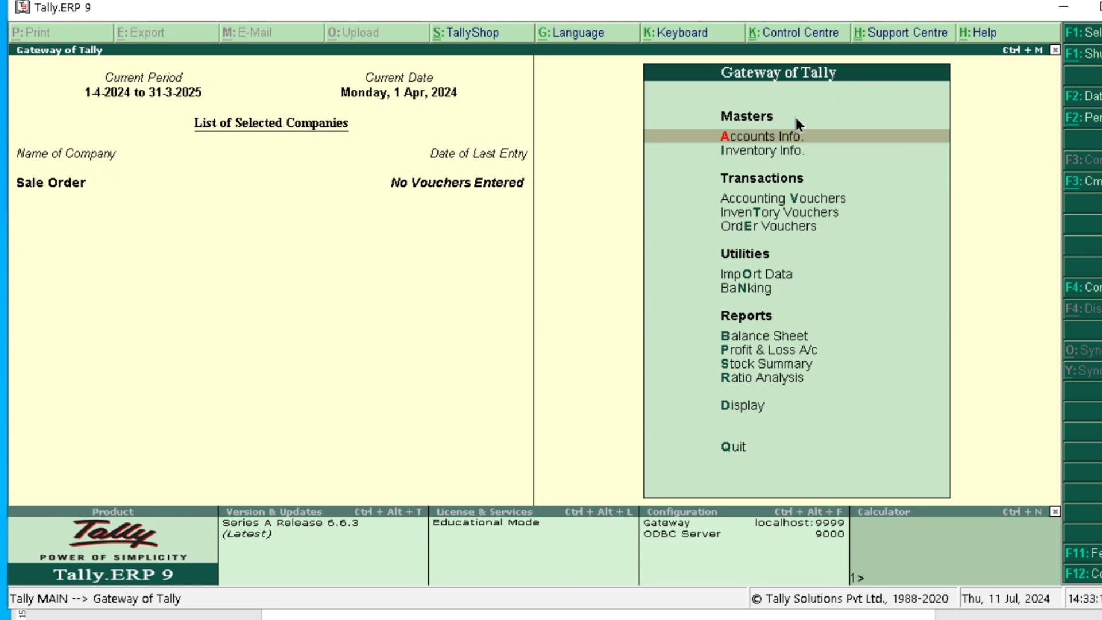
# Start creating a single ledger named Oil Company.
pyautogui.click(798, 137)
pyautogui.click(780, 269)
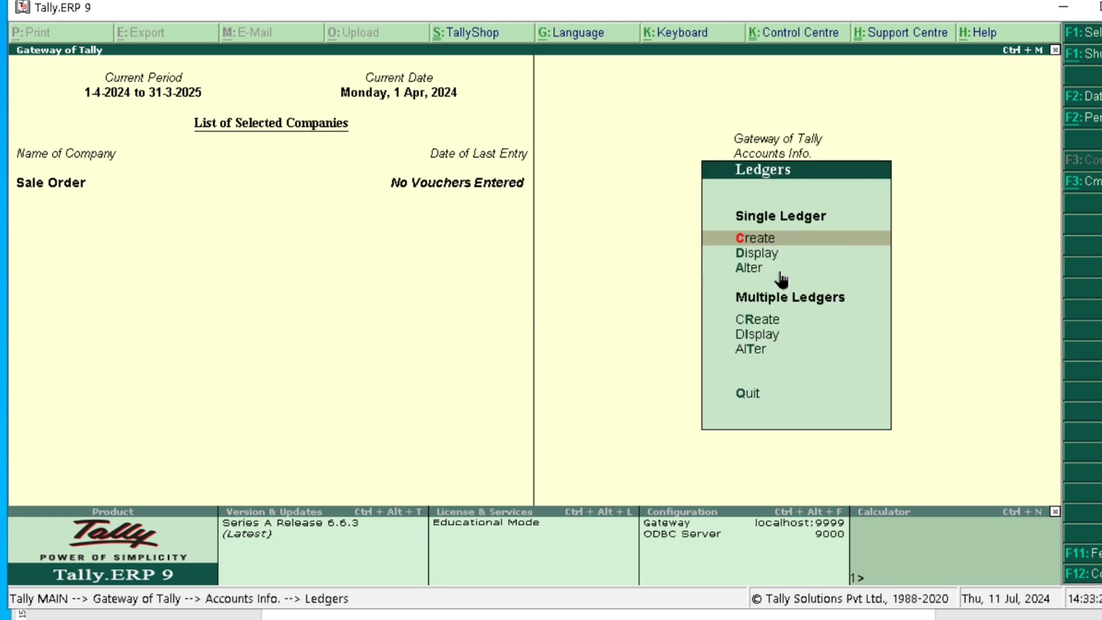
pyautogui.click(776, 244)
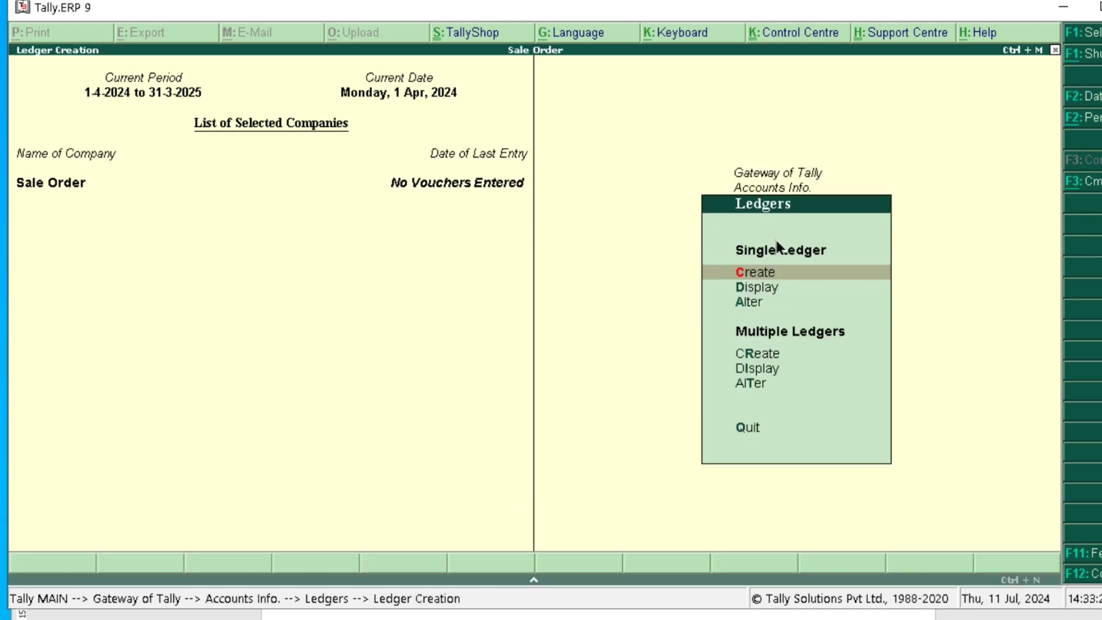
pyautogui.write('Oi')
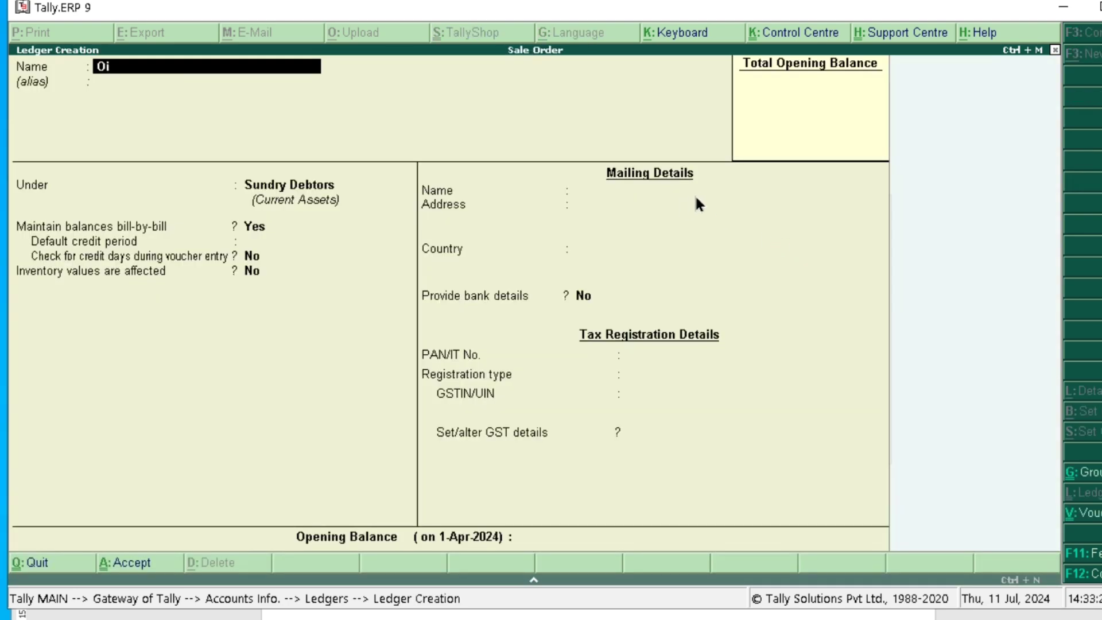
pyautogui.write('l Company')
pyautogui.press('Return')
pyautogui.press('Return')
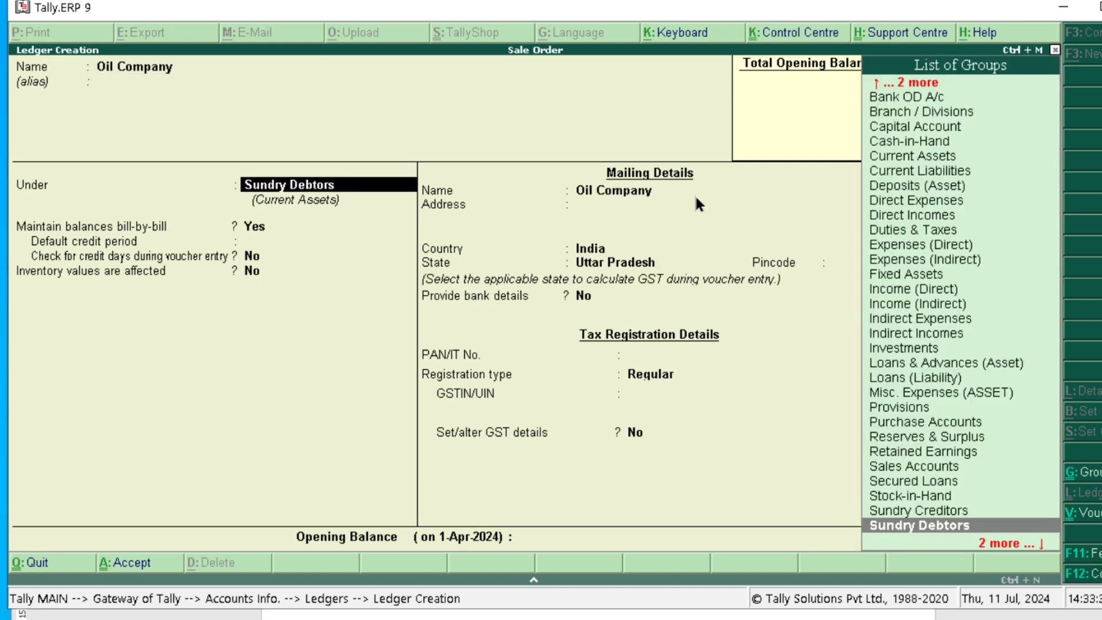
# Place the Oil Company ledger under Sundry Debtors, keeping bill-by-bill balances, India as country and Uttar Pradesh as state.
pyautogui.press('Return')
pyautogui.press('Return')
pyautogui.press('Return')
pyautogui.press('Return')
pyautogui.press('Return')
pyautogui.press('Return')
pyautogui.press('Return')
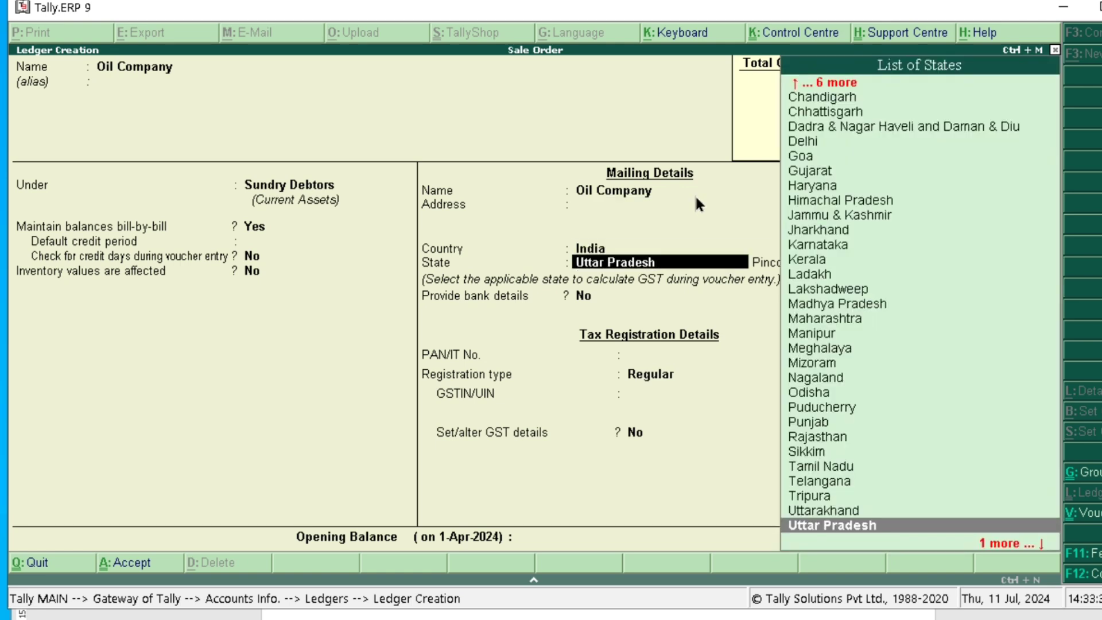
pyautogui.press('Return')
pyautogui.press('Return')
pyautogui.press('Return')
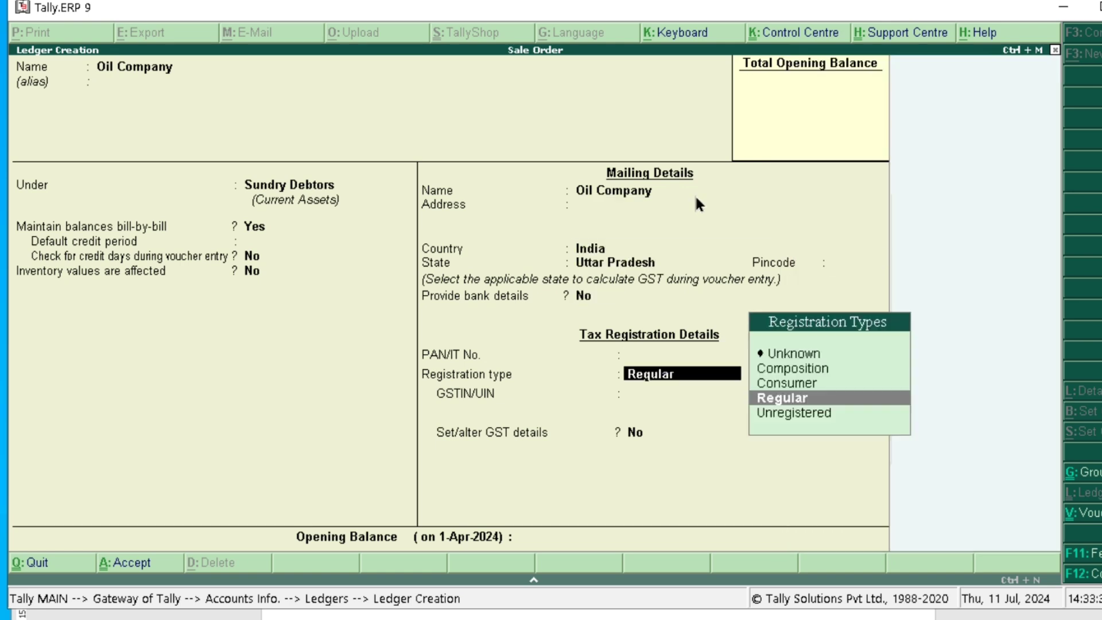
# Keep the Regular registration type, enter 09 as the party's GSTIN/UIN, and save the Oil Company ledger.
pyautogui.press('Return')
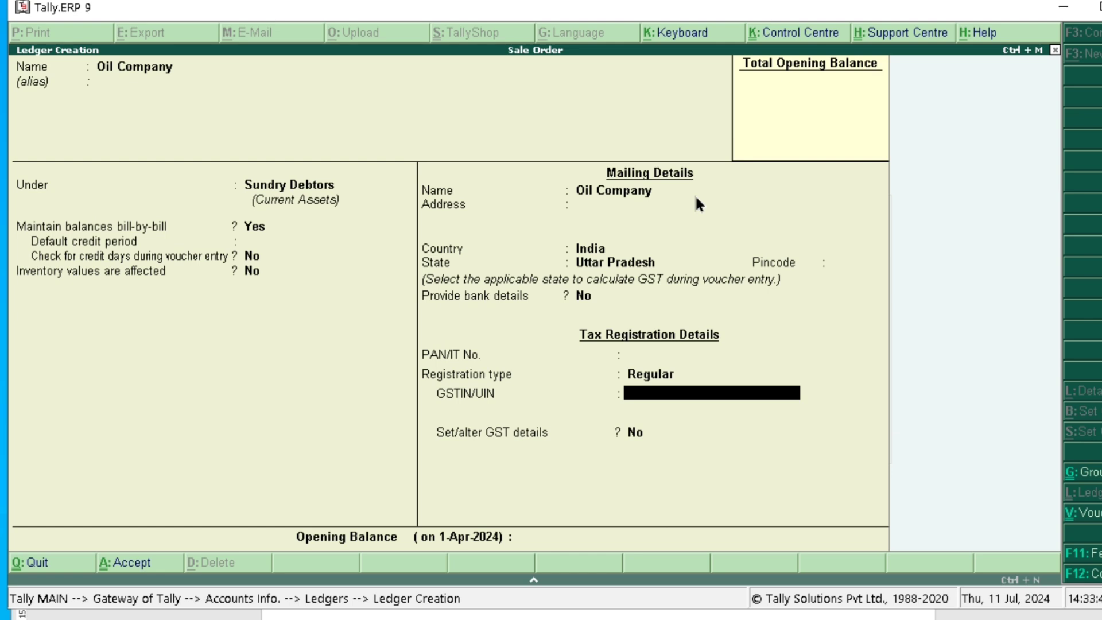
pyautogui.write('09')
pyautogui.press('Return')
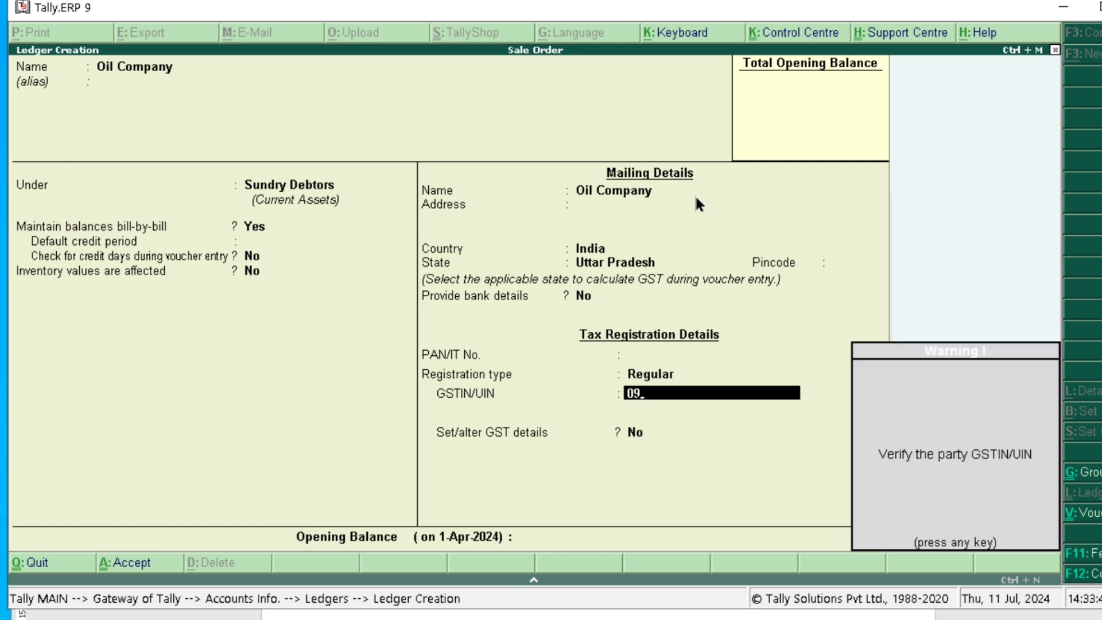
pyautogui.press('Return')
pyautogui.press('Return')
pyautogui.press('Return')
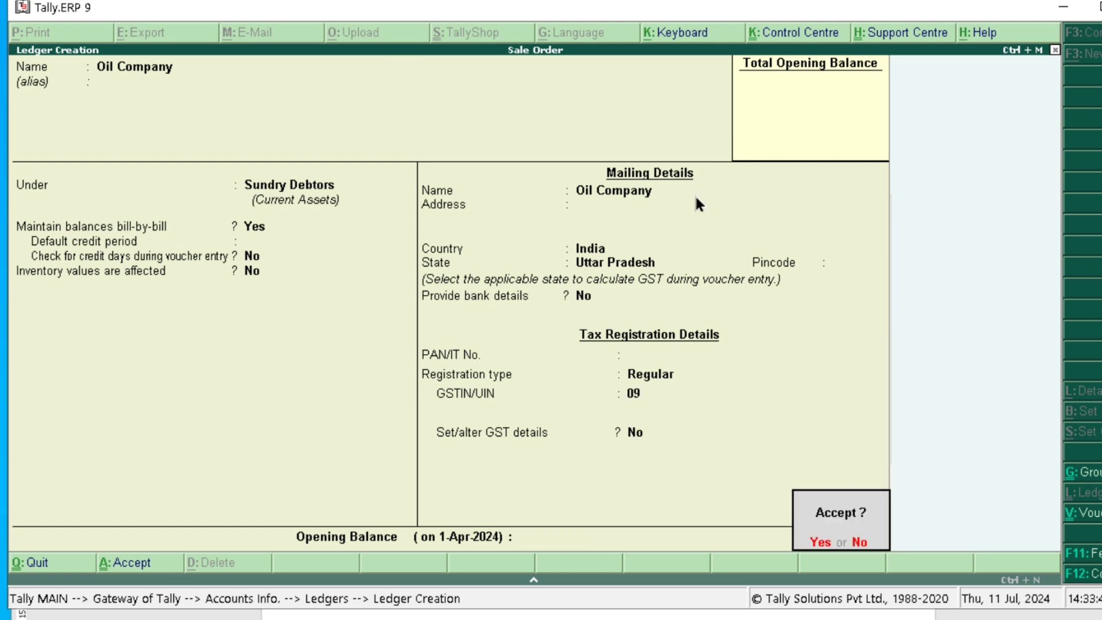
pyautogui.press('Return')
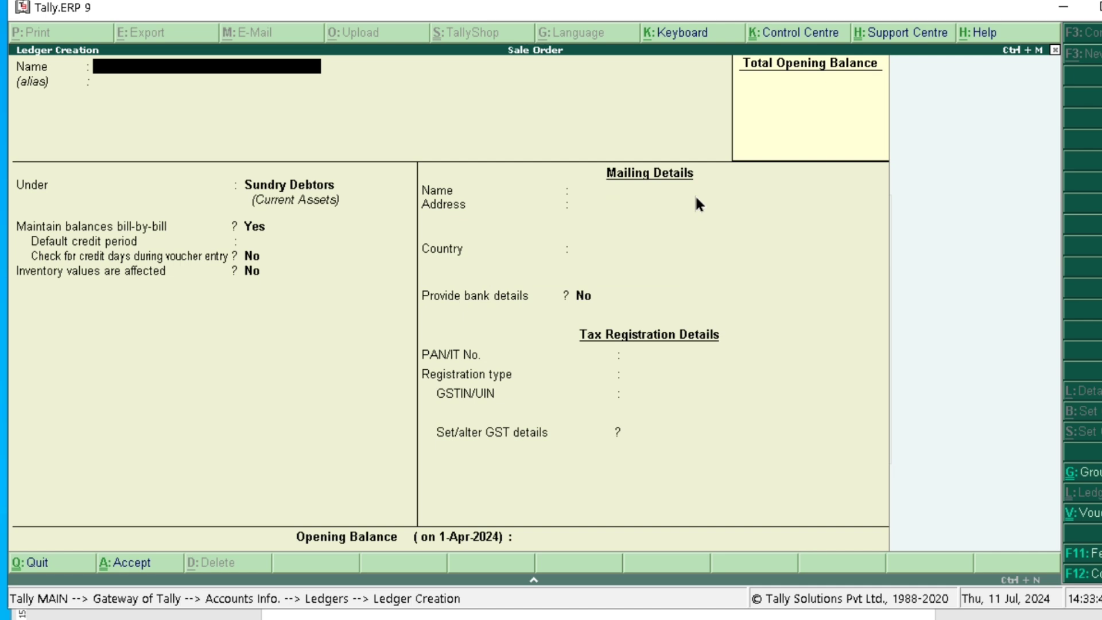
# Start a new ledger named CGST and place it under Duties & Taxes.
pyautogui.write('CGST')
pyautogui.press('Return')
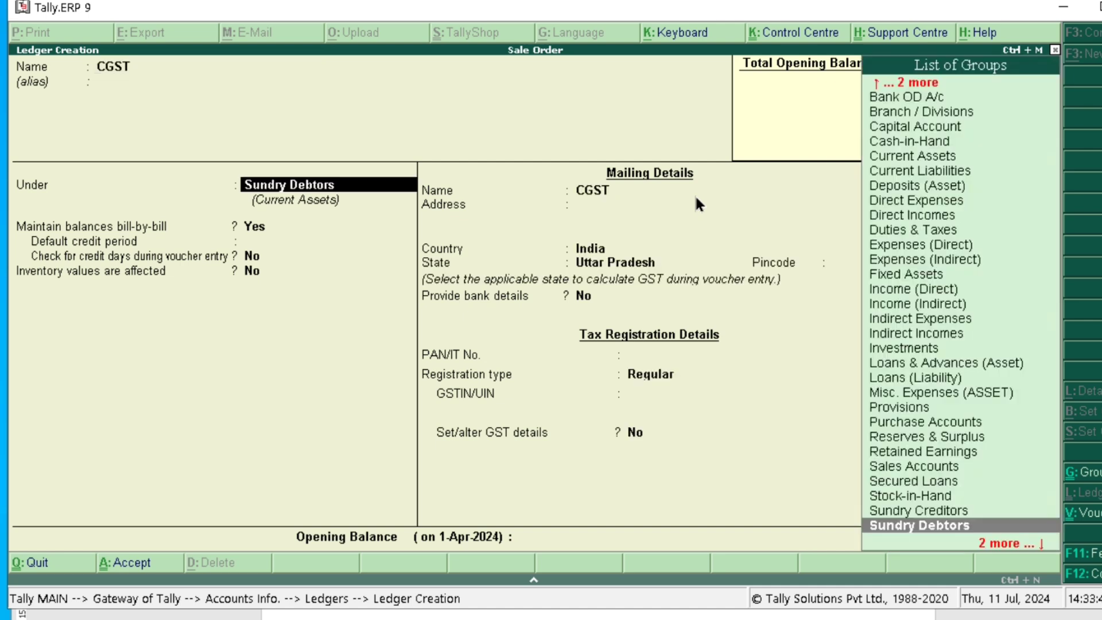
pyautogui.write('F')
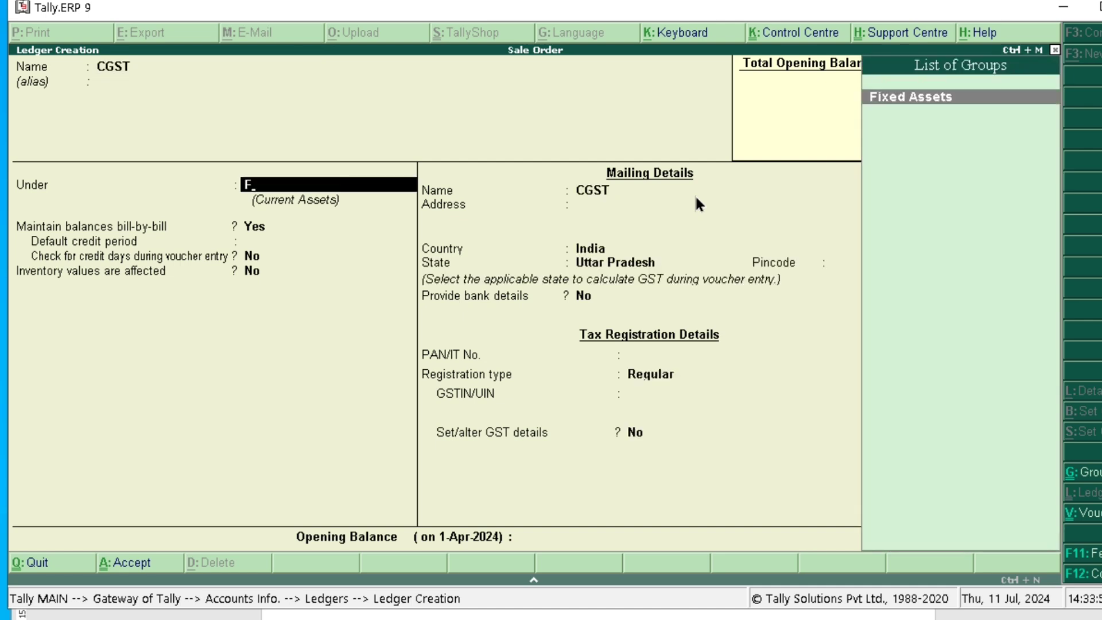
pyautogui.press('BackSpace')
pyautogui.write('D')
pyautogui.press('Down')
pyautogui.press('Down')
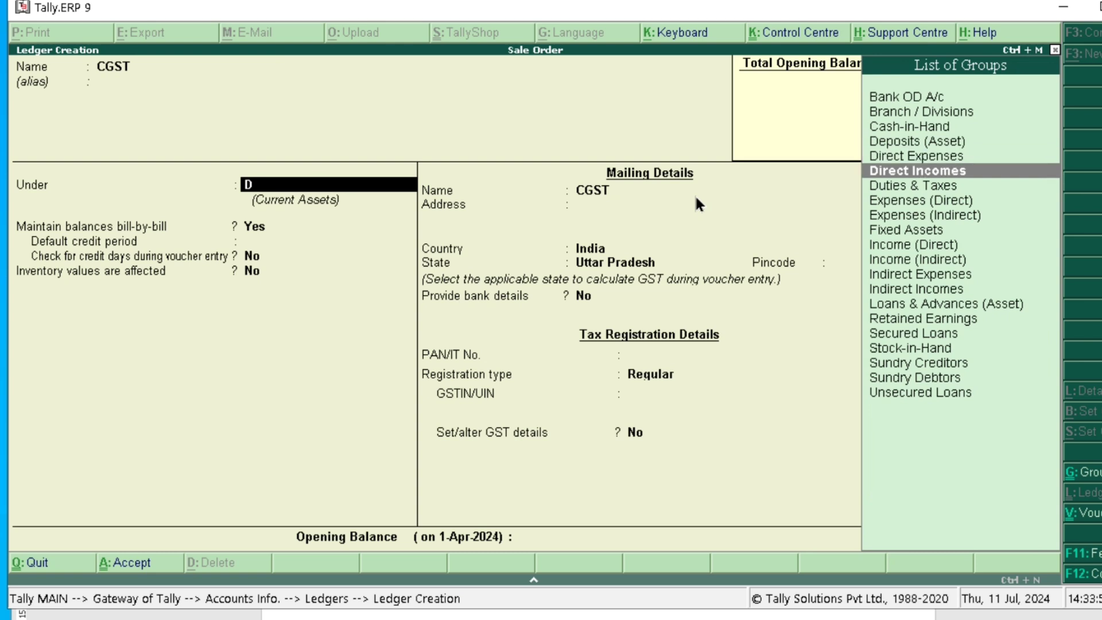
pyautogui.press('Down')
pyautogui.press('Return')
# Set the CGST ledger's duty type to GST and tax type to Central Tax, keep the remaining defaults, and save it.
pyautogui.press('Up')
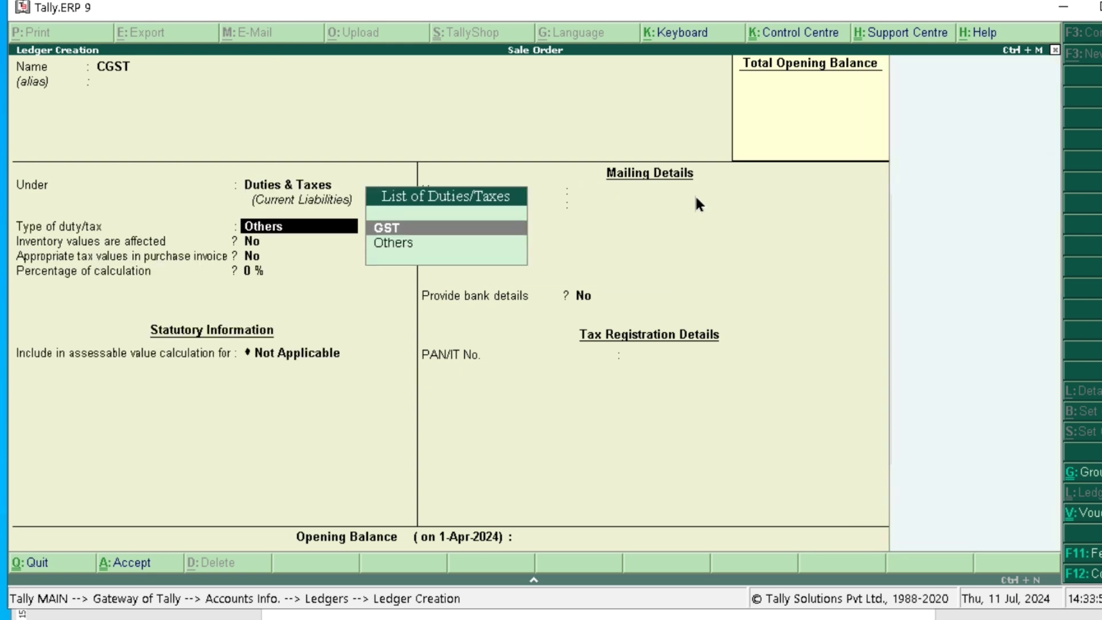
pyautogui.press('Return')
pyautogui.press('Return')
pyautogui.press('Return')
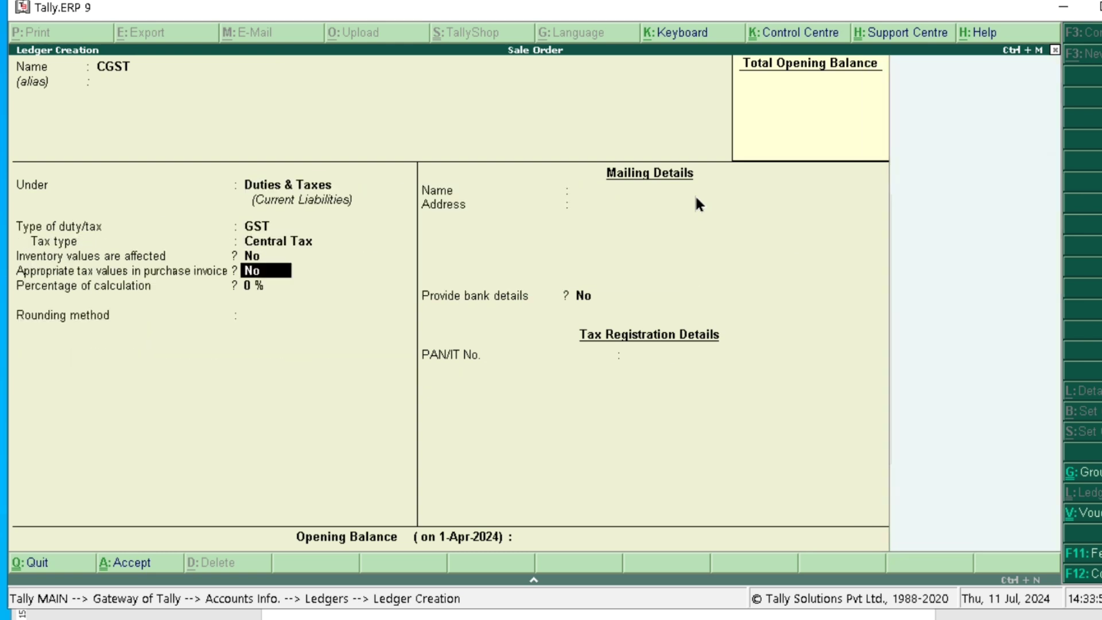
pyautogui.press('Return')
pyautogui.press('Return')
pyautogui.press('Return')
pyautogui.press('Return')
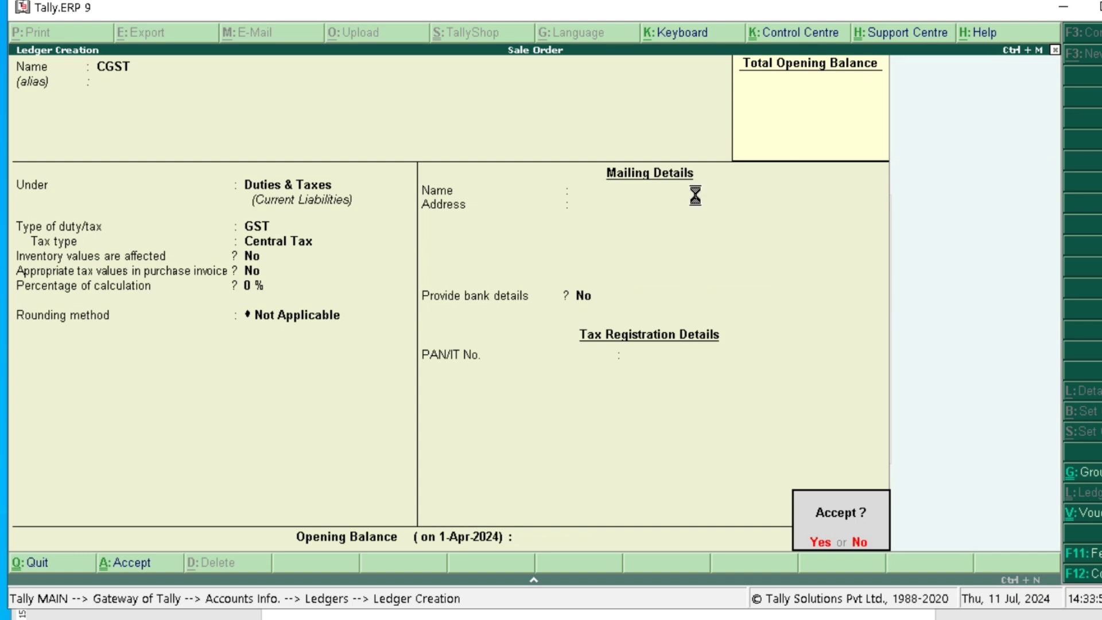
pyautogui.press('Return')
# Start a new ledger named SGST under Duties & Taxes and set its duty type to GST.
pyautogui.write('SGST')
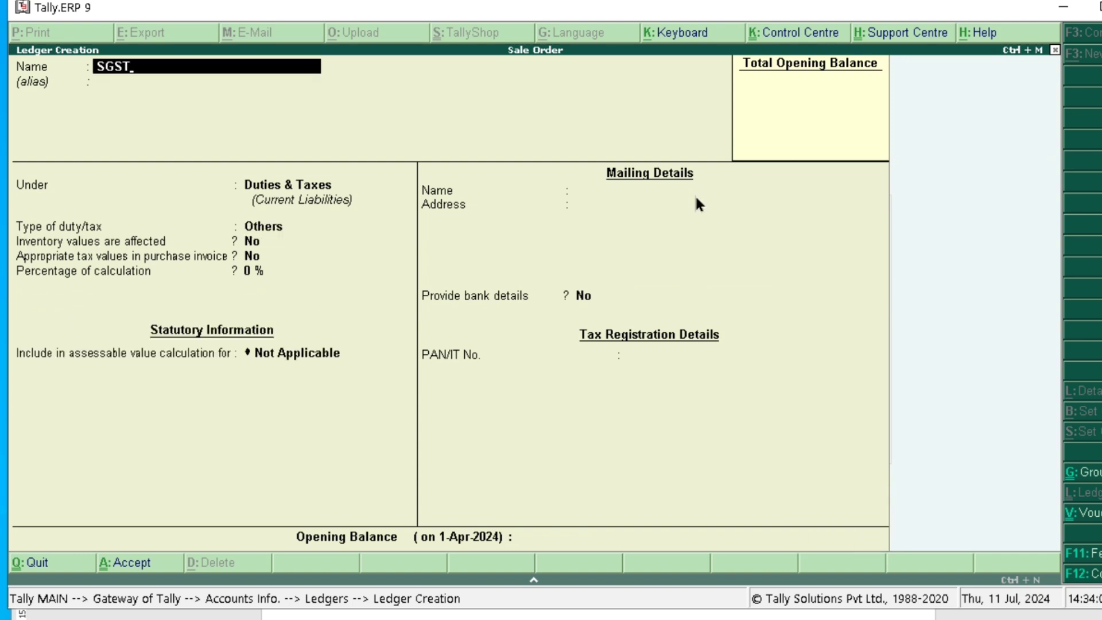
pyautogui.press('Return')
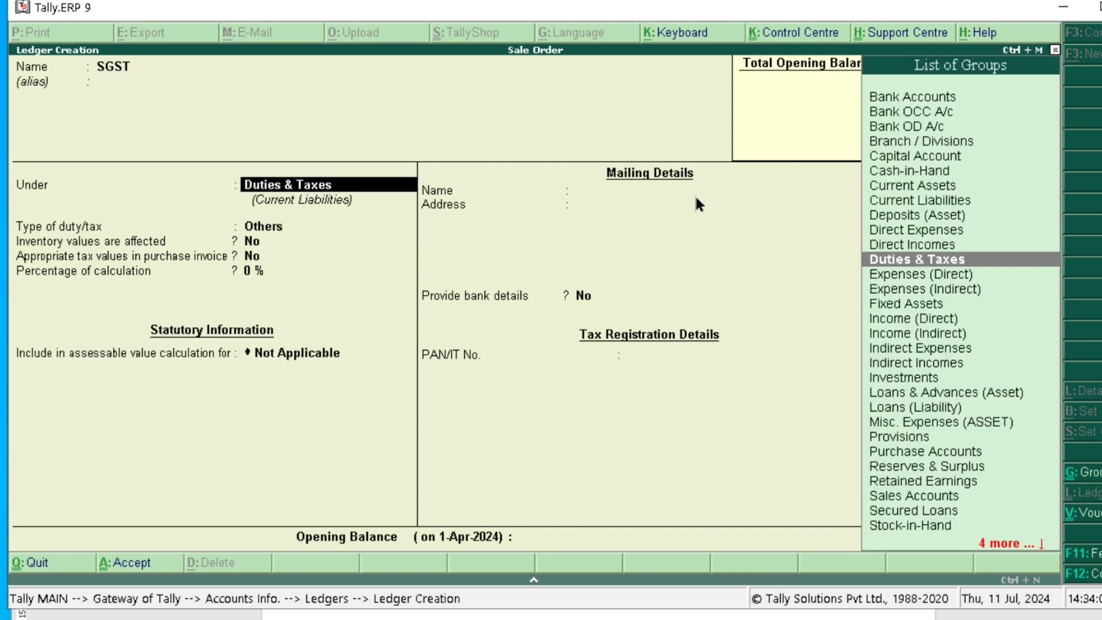
pyautogui.press('Return')
pyautogui.press('Up')
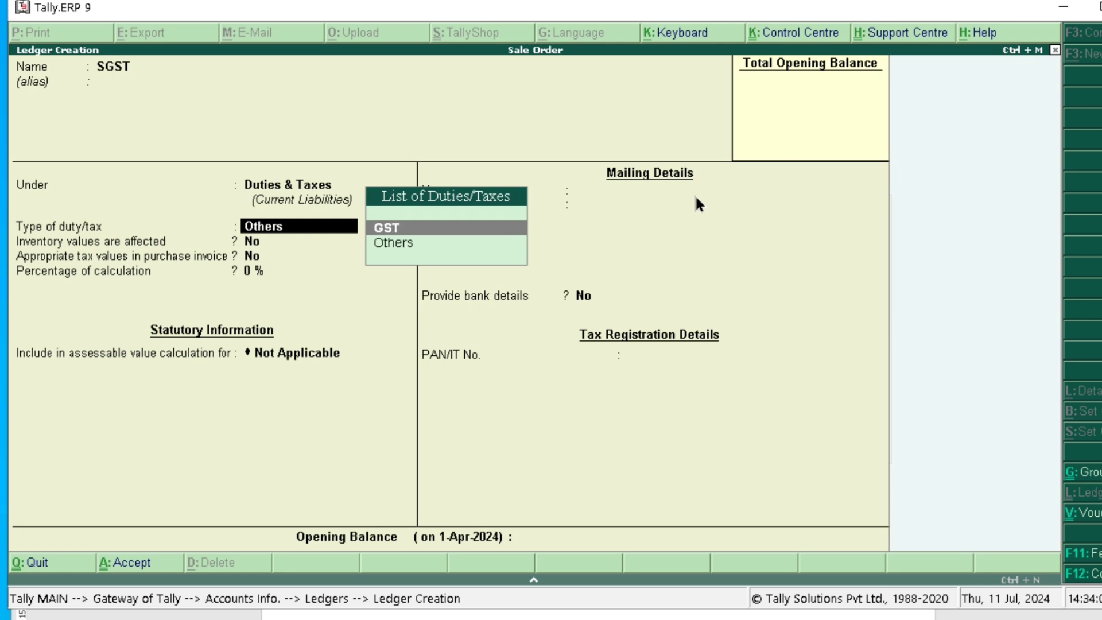
pyautogui.press('Return')
# Set the SGST ledger's tax type to State Tax, keep the remaining defaults, and save it.
pyautogui.press('Down')
pyautogui.press('Down')
pyautogui.press('Down')
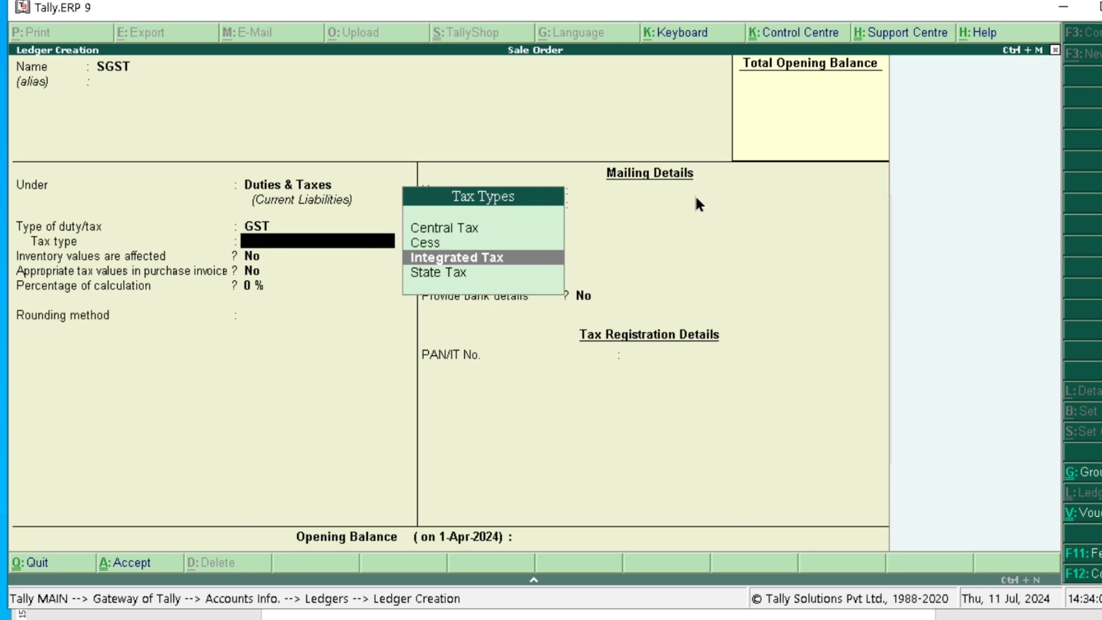
pyautogui.press('Return')
pyautogui.press('Return')
pyautogui.press('Return')
pyautogui.press('Return')
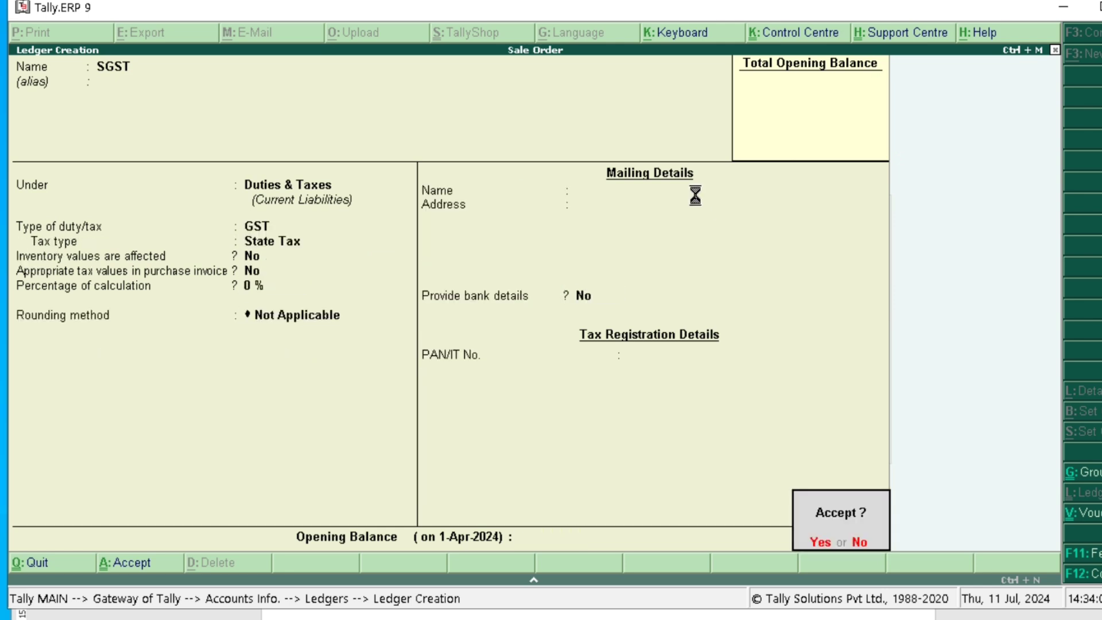
pyautogui.press('Return')
# Start a new ledger named Sale Order and place it under Sales Accounts.
pyautogui.write('S')
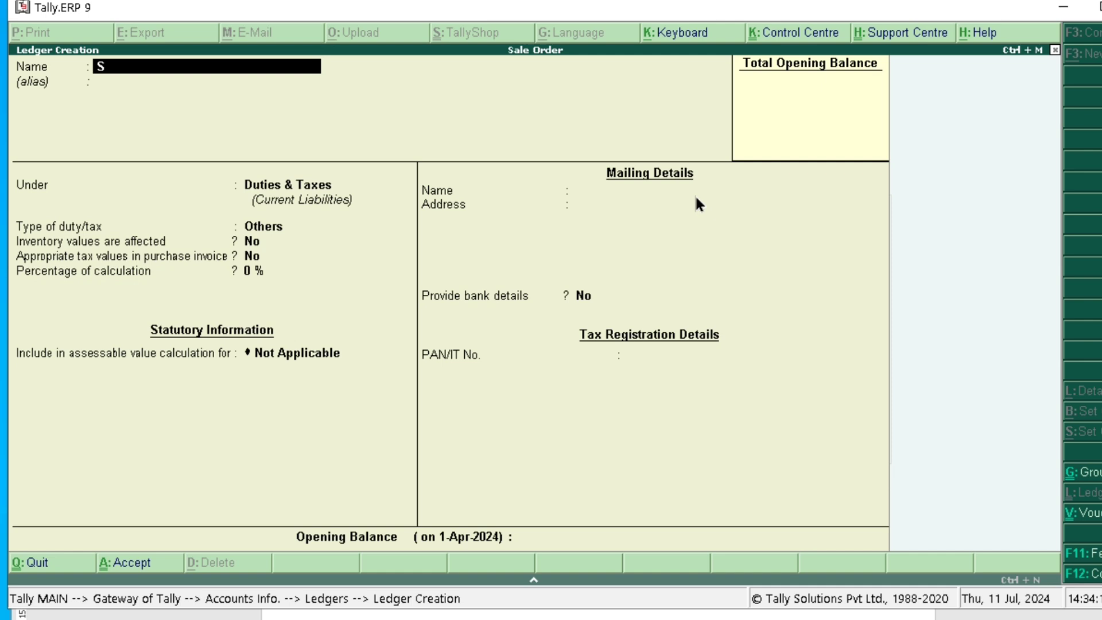
pyautogui.write('ale order')
pyautogui.press('Return')
pyautogui.press('Return')
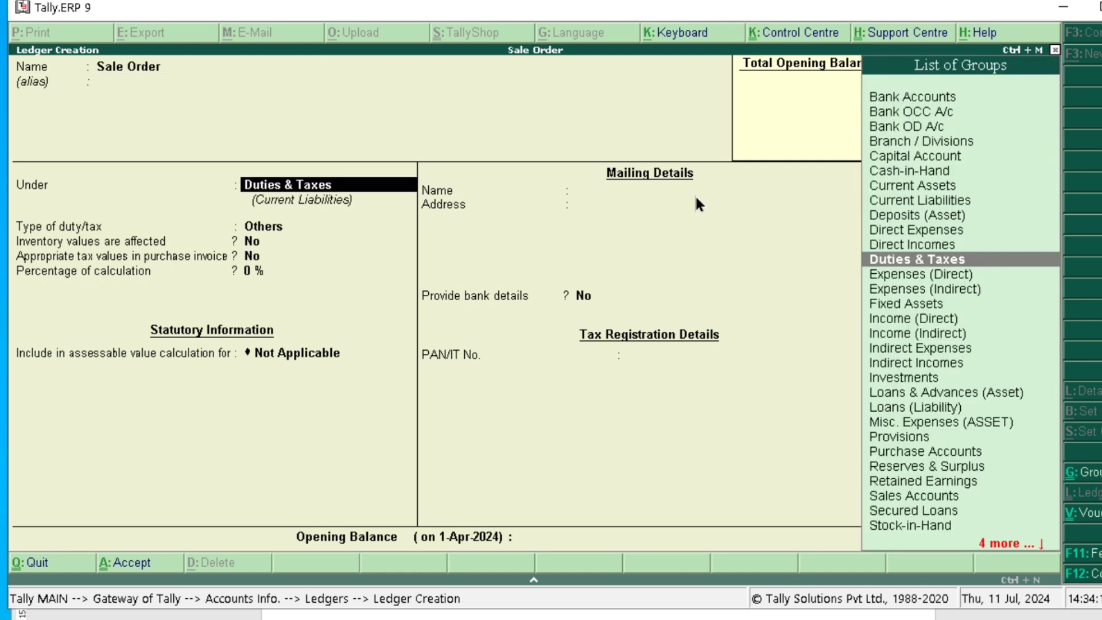
pyautogui.write('S')
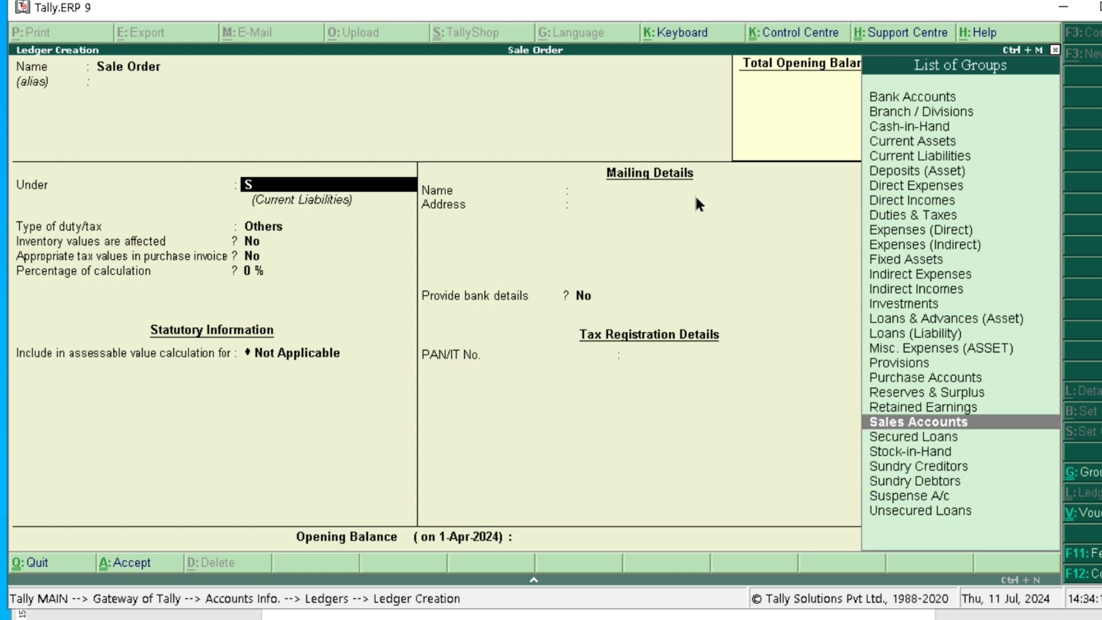
pyautogui.press('Down')
pyautogui.press('Down')
pyautogui.press('Down')
pyautogui.press('Up')
pyautogui.press('Up')
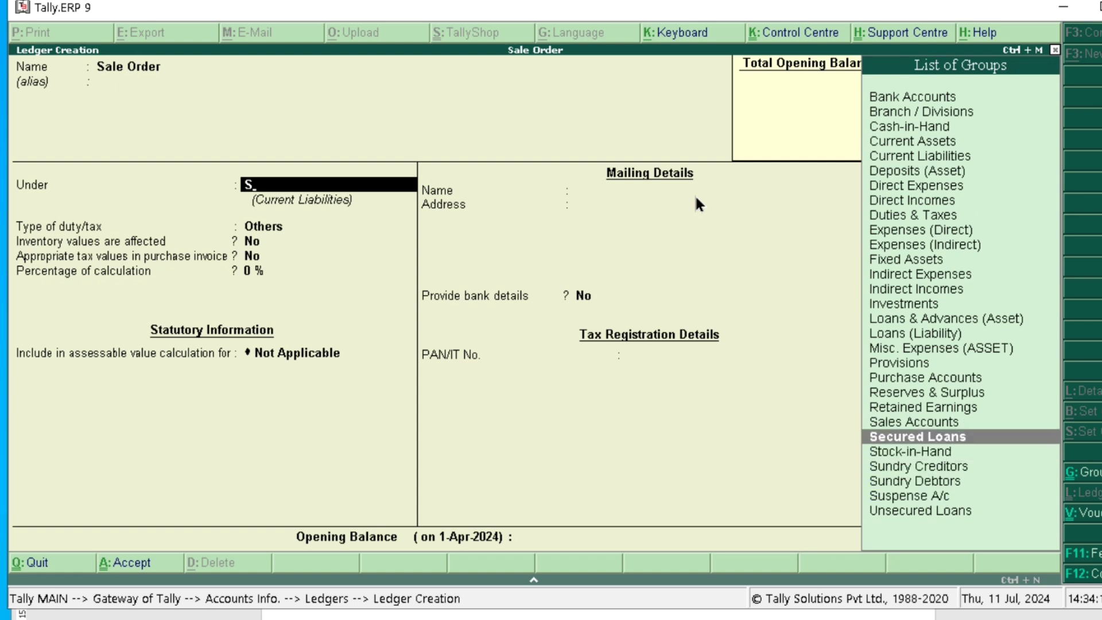
pyautogui.press('Up')
pyautogui.press('Return')
# Keep GST applicable, set the Sale Order ledger's type of supply to Goods, save it, and return to the Gateway of Tally.
pyautogui.press('Return')
pyautogui.press('Return')
pyautogui.press('Return')
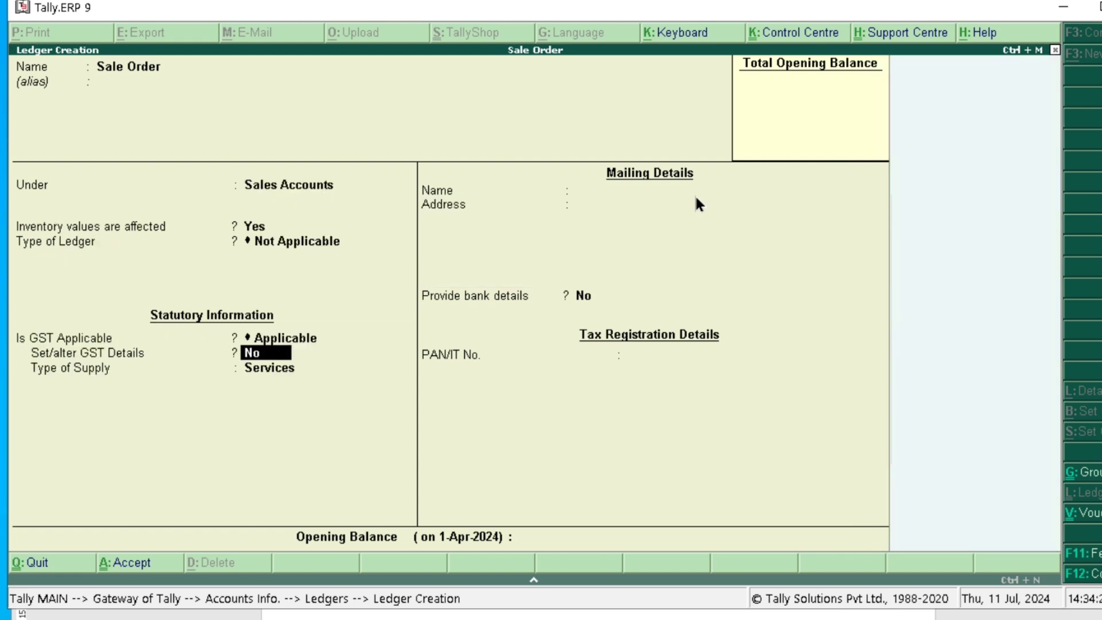
pyautogui.press('Return')
pyautogui.press('Up')
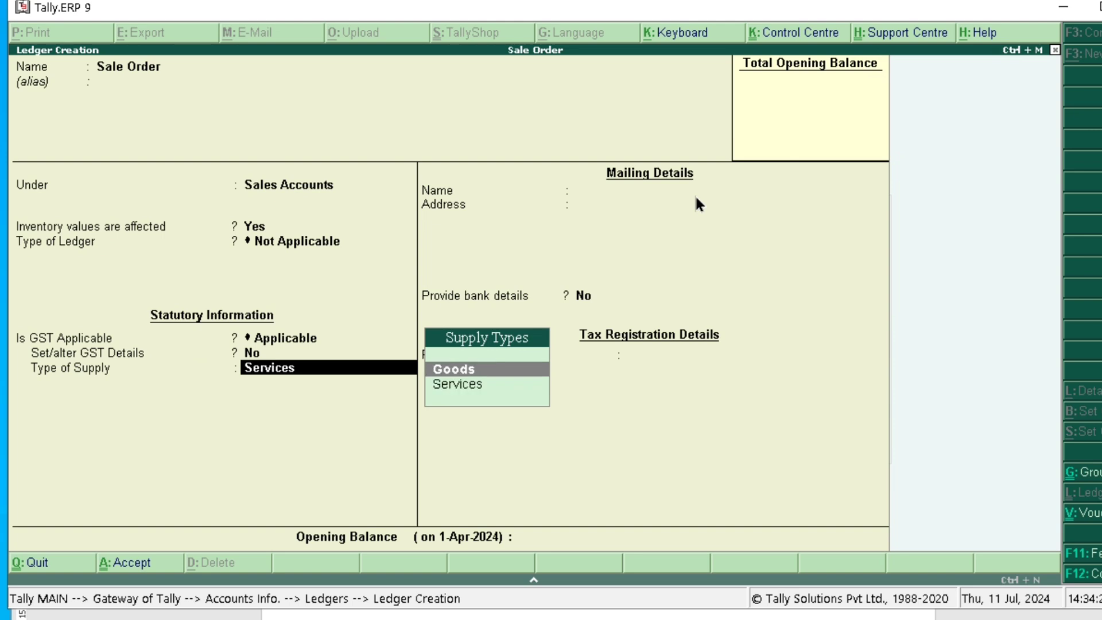
pyautogui.press('Return')
pyautogui.press('Return')
pyautogui.press('Return')
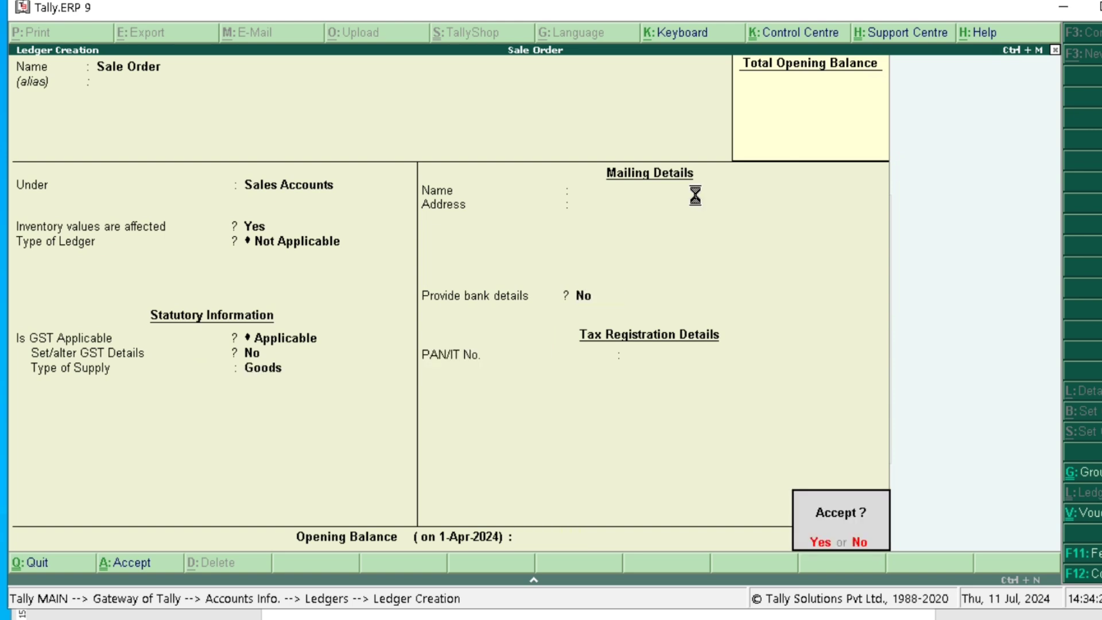
pyautogui.press('Return')
pyautogui.press('Escape')
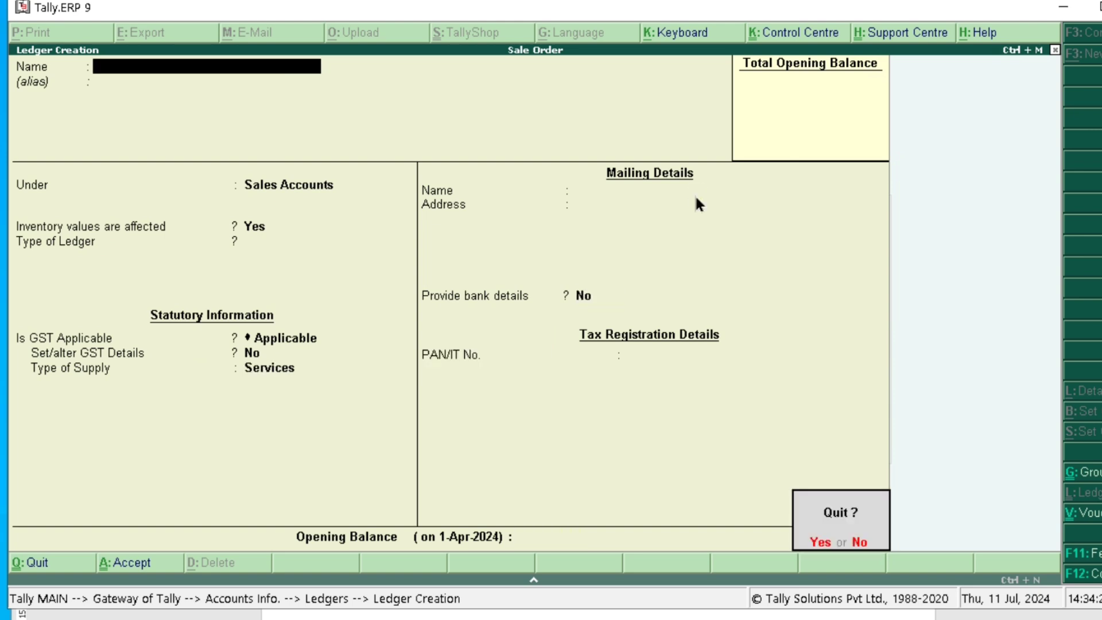
pyautogui.press('Return')
pyautogui.press('Escape')
pyautogui.press('Escape')
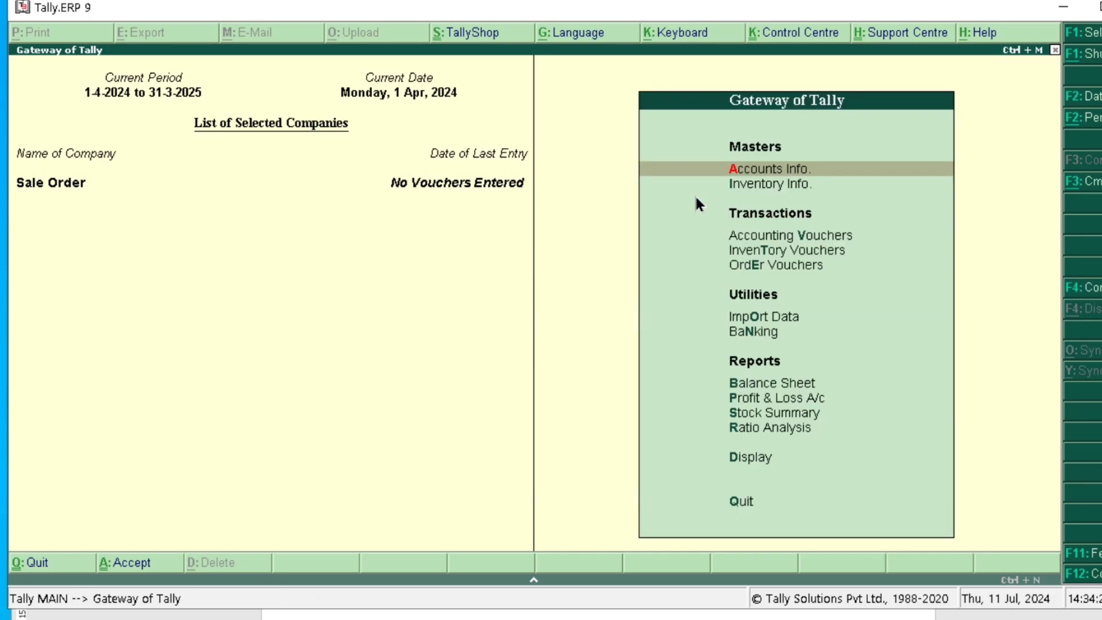
# Switch to the gst.docx exercise in Word, check the units used in the order, and return to Tally.ERP 9.
pyautogui.hotkey('alt', 'Tab')
pyautogui.click(532, 249)
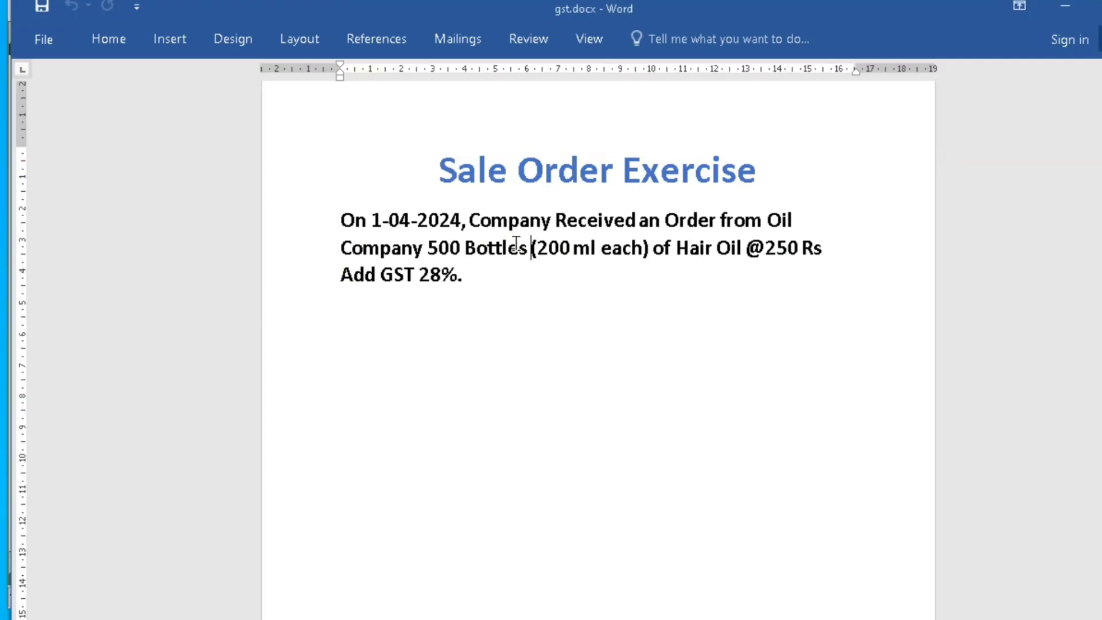
pyautogui.moveTo(469, 248); pyautogui.dragTo(519, 248)
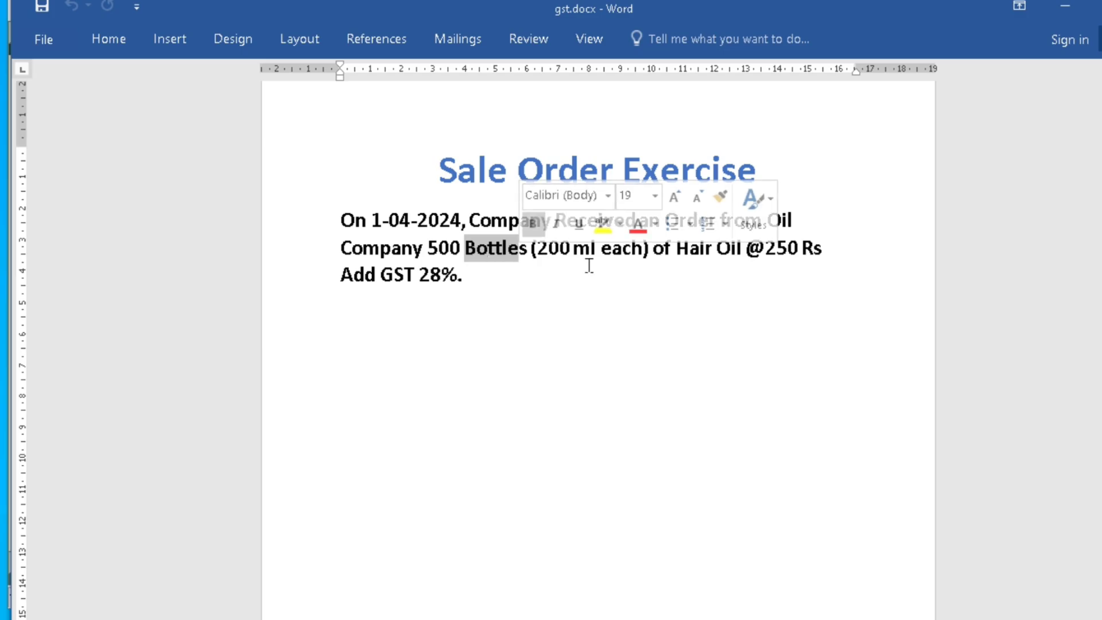
pyautogui.hotkey('alt', 'Tab')
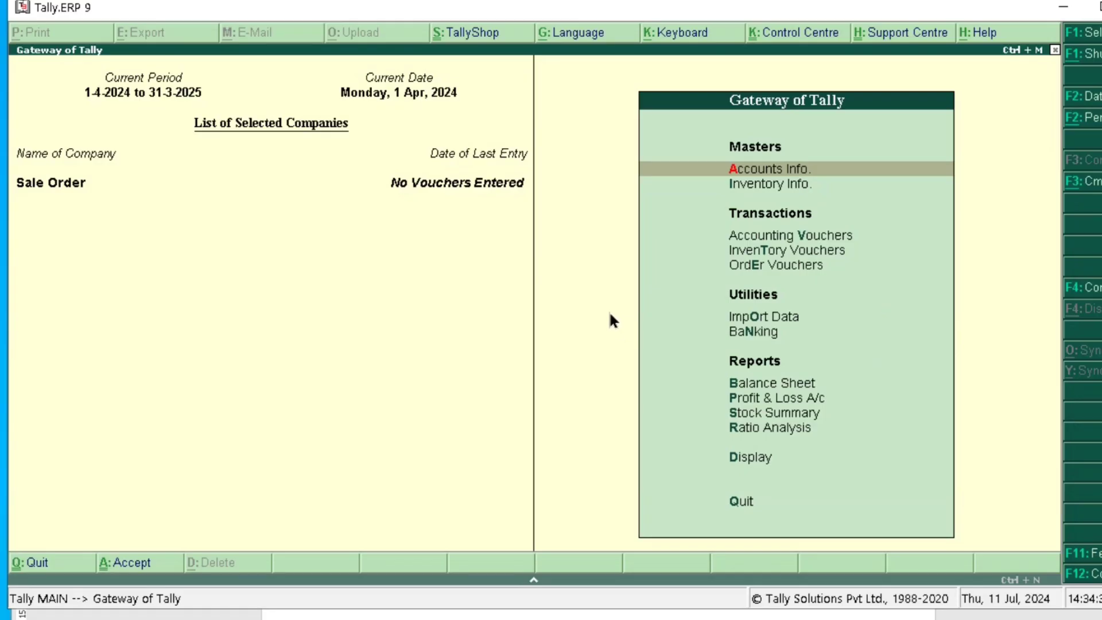
# Create a simple unit of measure with the symbol Bottle, keeping 0 decimal places.
pyautogui.press('Down')
pyautogui.press('Return')
pyautogui.press('Down')
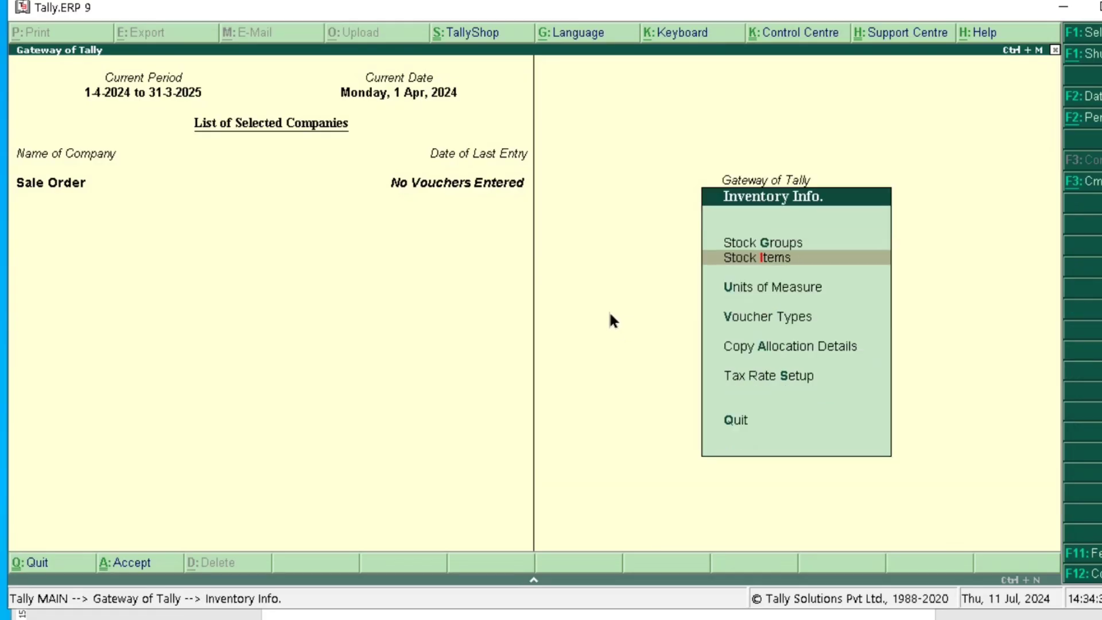
pyautogui.press('Down')
pyautogui.press('Return')
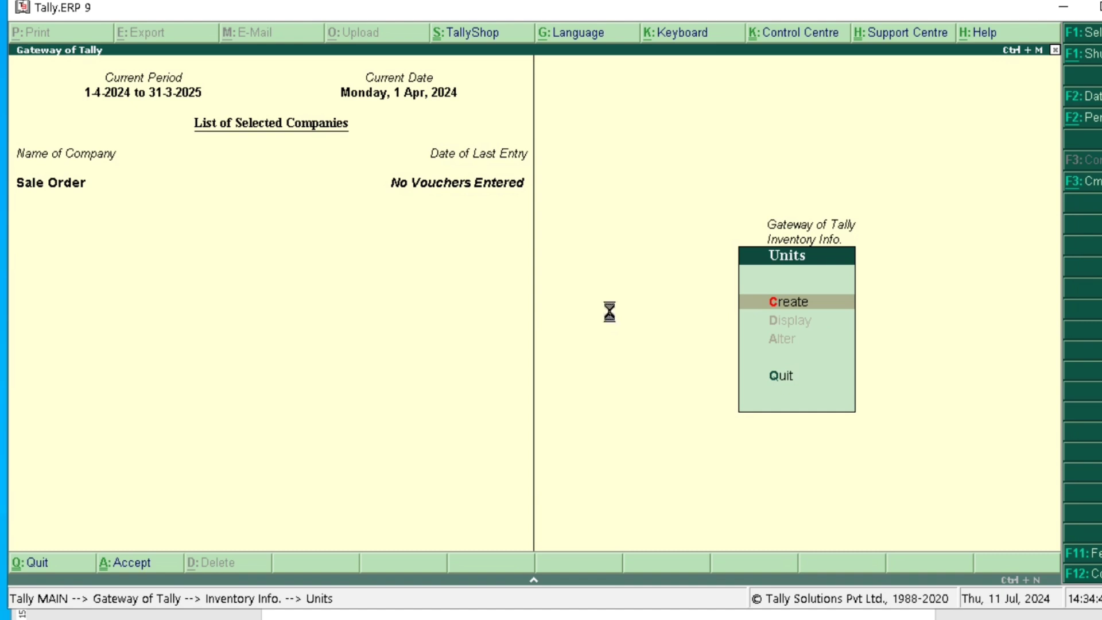
pyautogui.press('Return')
pyautogui.write('Bottle')
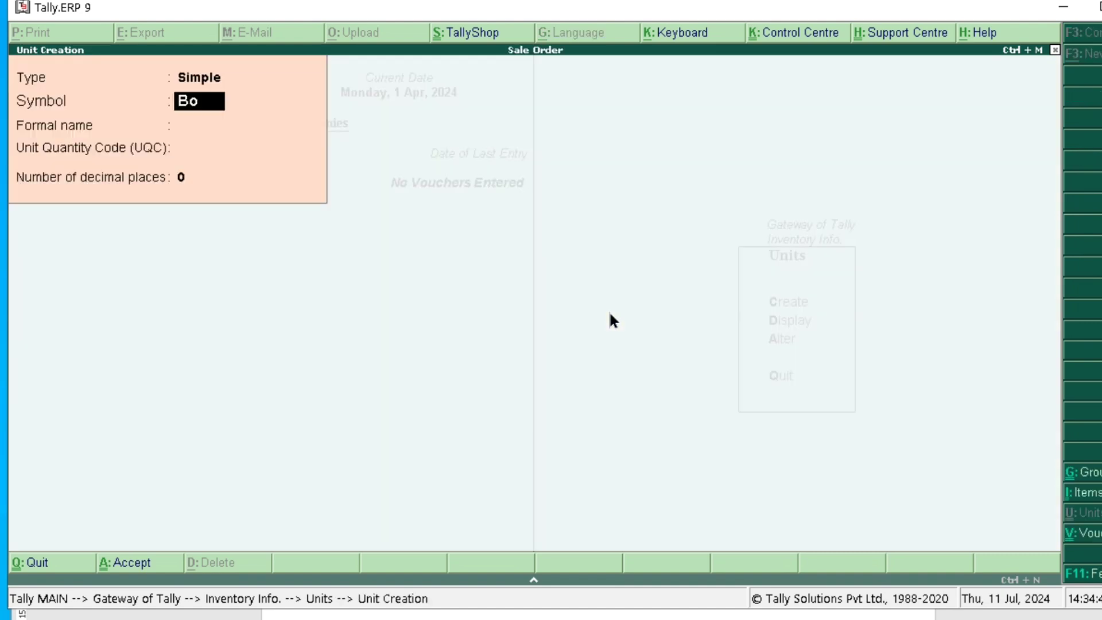
pyautogui.press('Return')
pyautogui.press('Return')
pyautogui.press('Return')
pyautogui.press('Return')
pyautogui.press('Return')
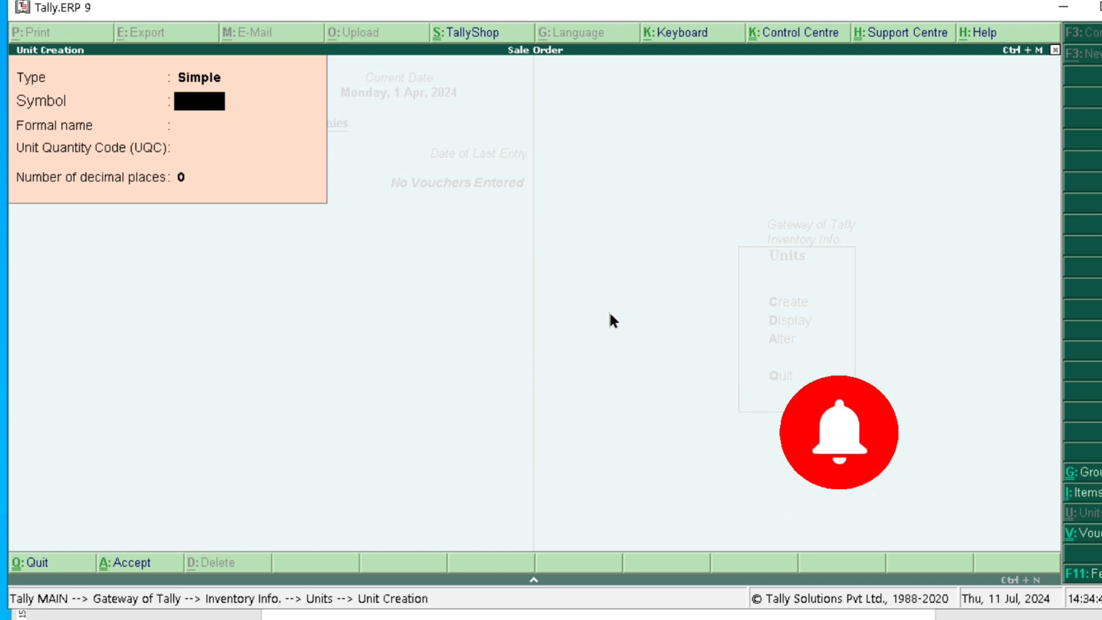
# Create a simple unit with the symbol ml, unit quantity code MLT-MILILITRE and 0 decimal places.
pyautogui.write('ml')
pyautogui.press('Return')
pyautogui.press('Return')
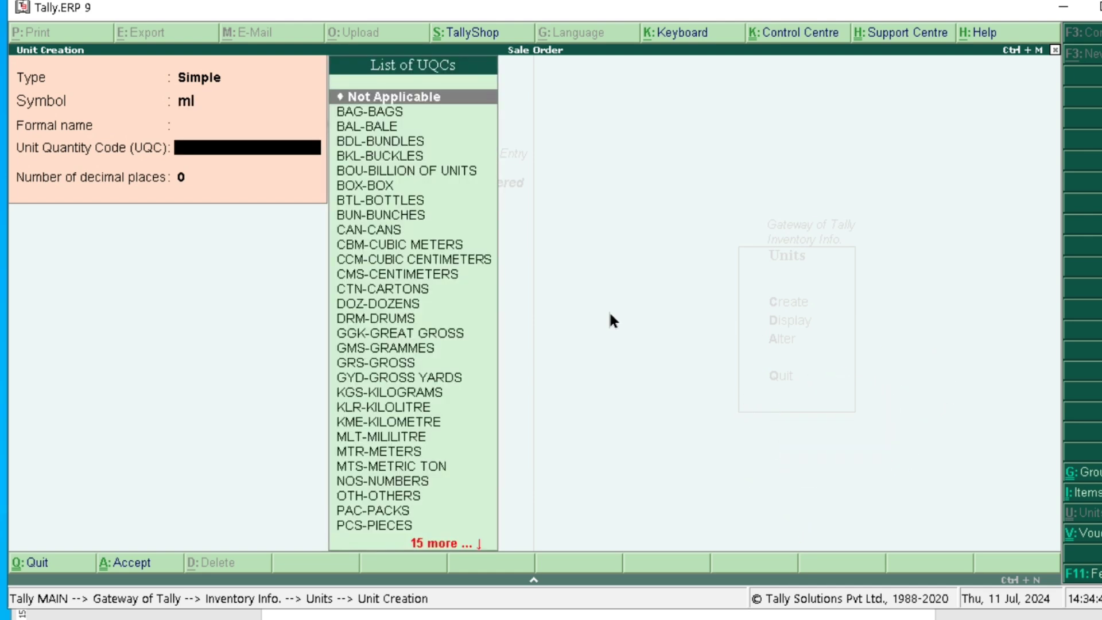
pyautogui.write('m')
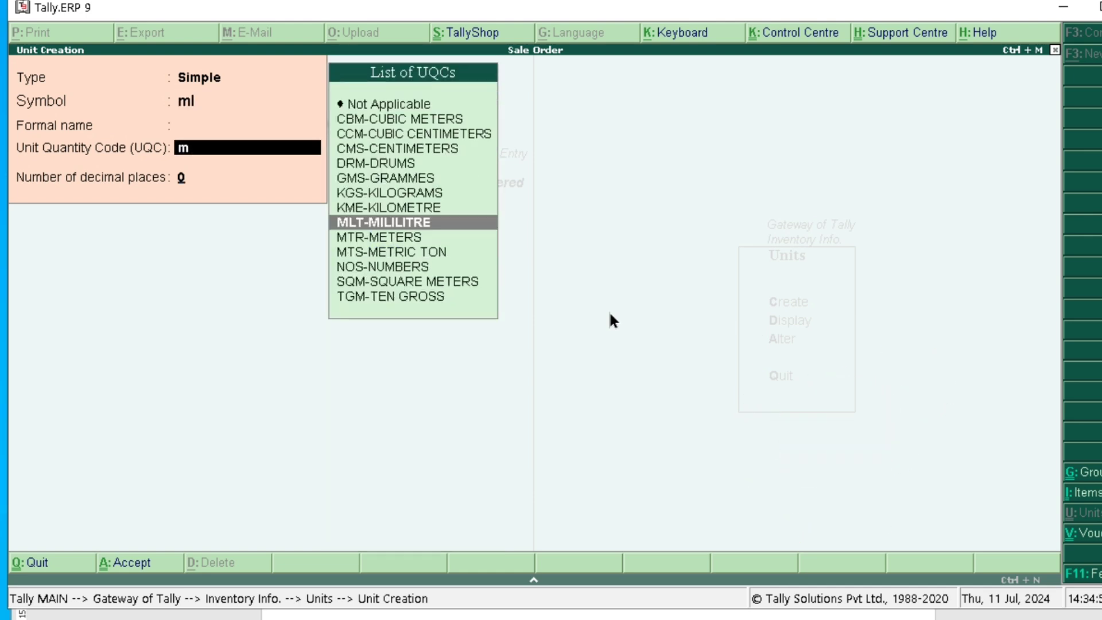
pyautogui.press('Return')
pyautogui.press('Return')
pyautogui.press('Return')
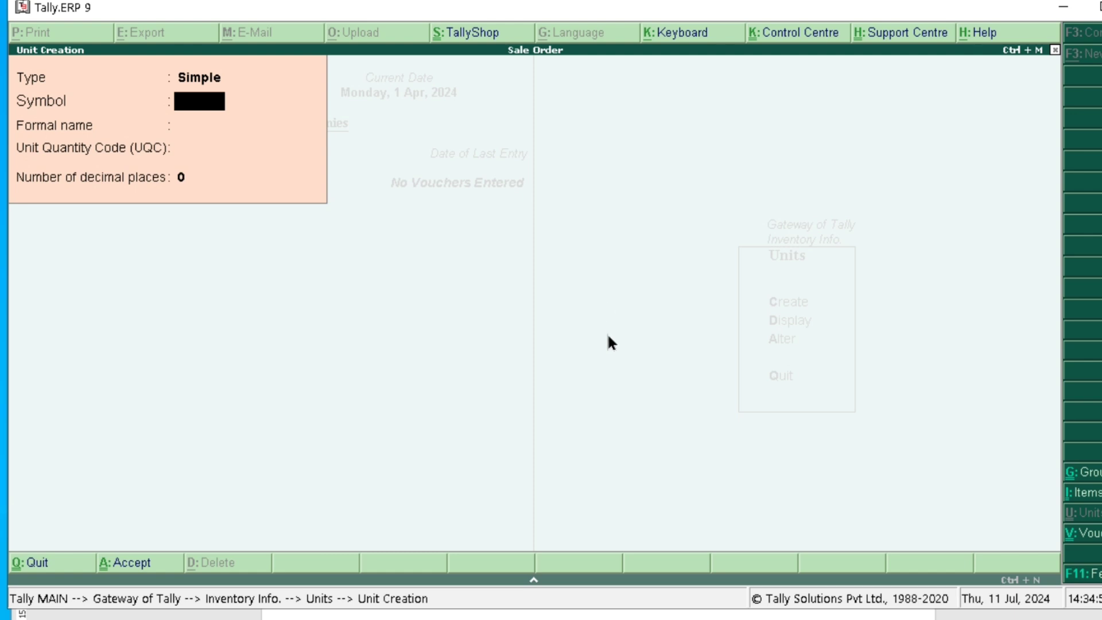
# Start a compound unit of measure with Bottle as its first unit.
pyautogui.press('BackSpace')
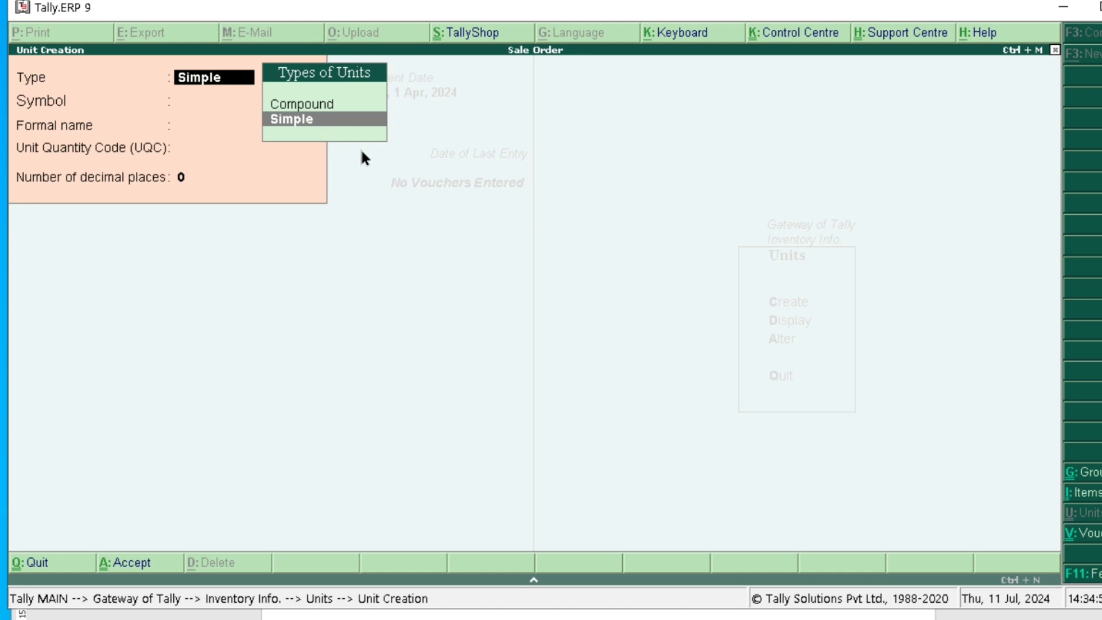
pyautogui.press('Up')
pyautogui.press('Return')
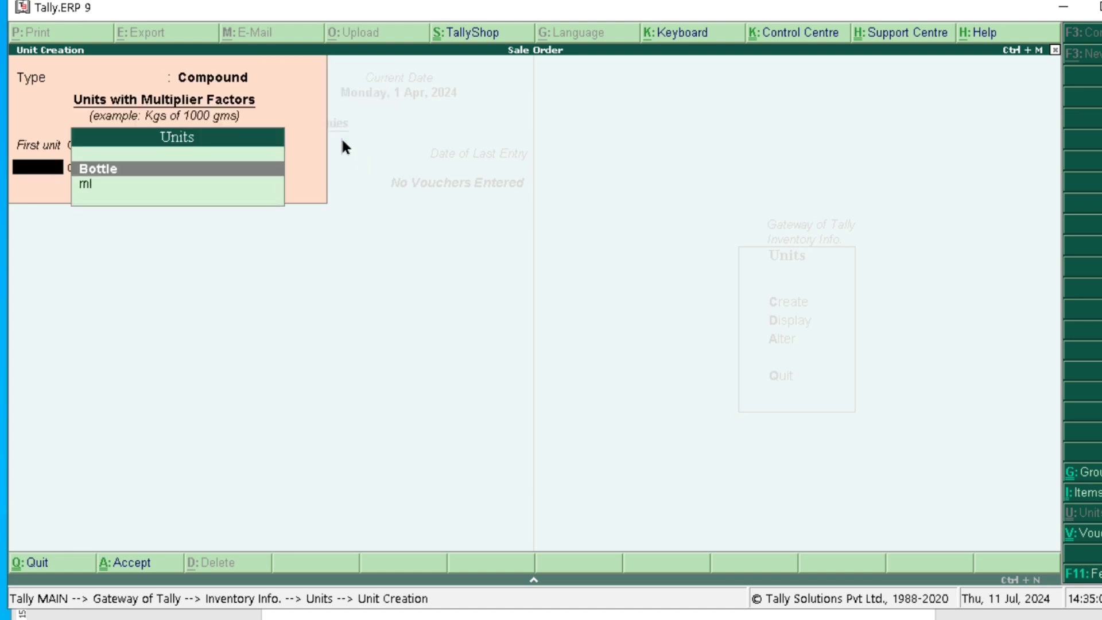
pyautogui.press('Return')
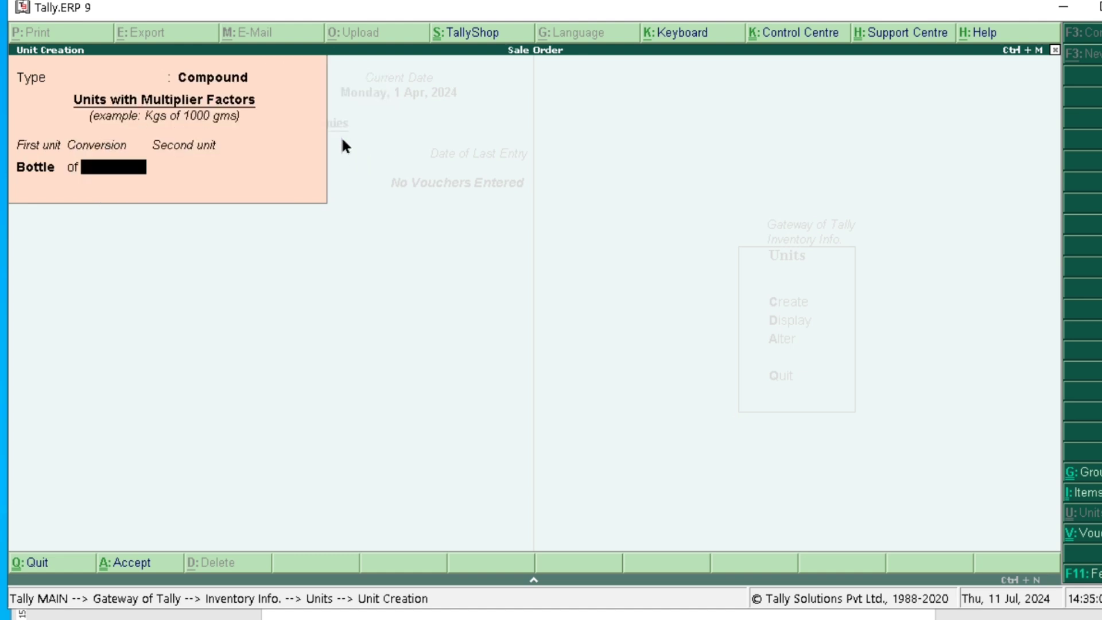
# Switch to the exercise in Word to check the volume of each bottle, and return to Tally.ERP 9.
pyautogui.hotkey('alt', 'Tab')
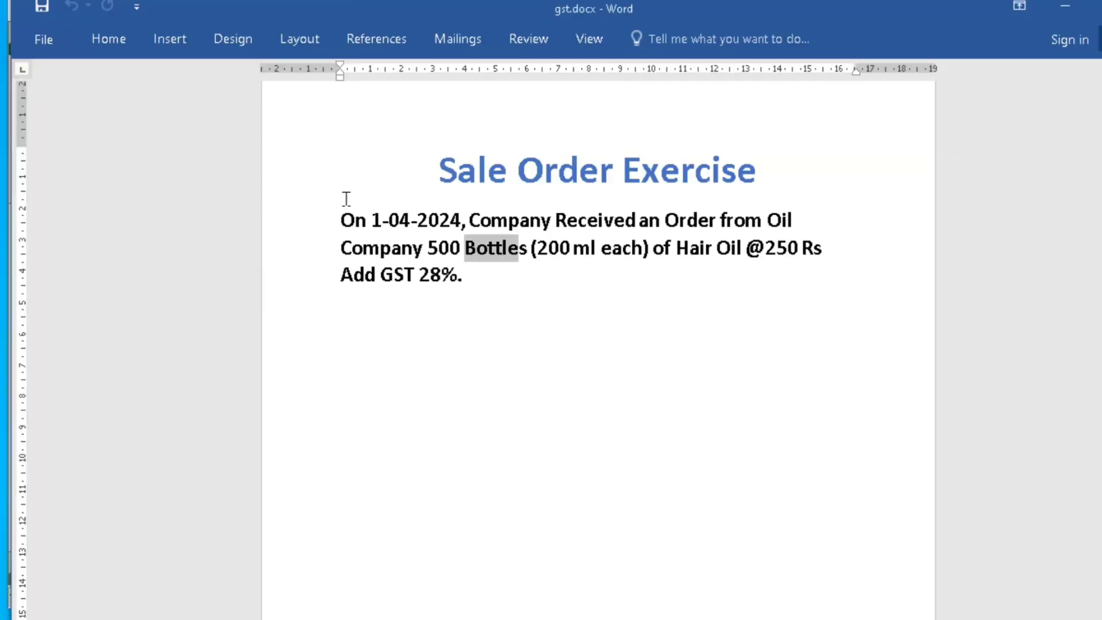
pyautogui.click(549, 248)
pyautogui.doubleClick(549, 248)
pyautogui.hotkey('alt', 'Tab')
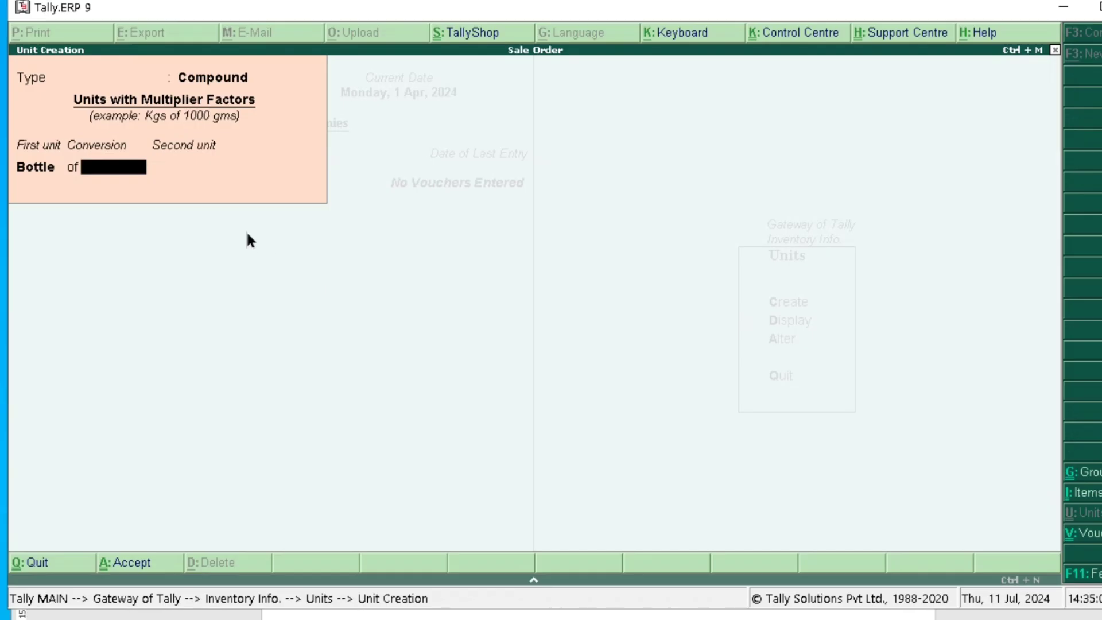
# Set the compound unit's conversion to 200 with ml as second unit, save it, and leave unit creation.
pyautogui.write('200')
pyautogui.press('Return')
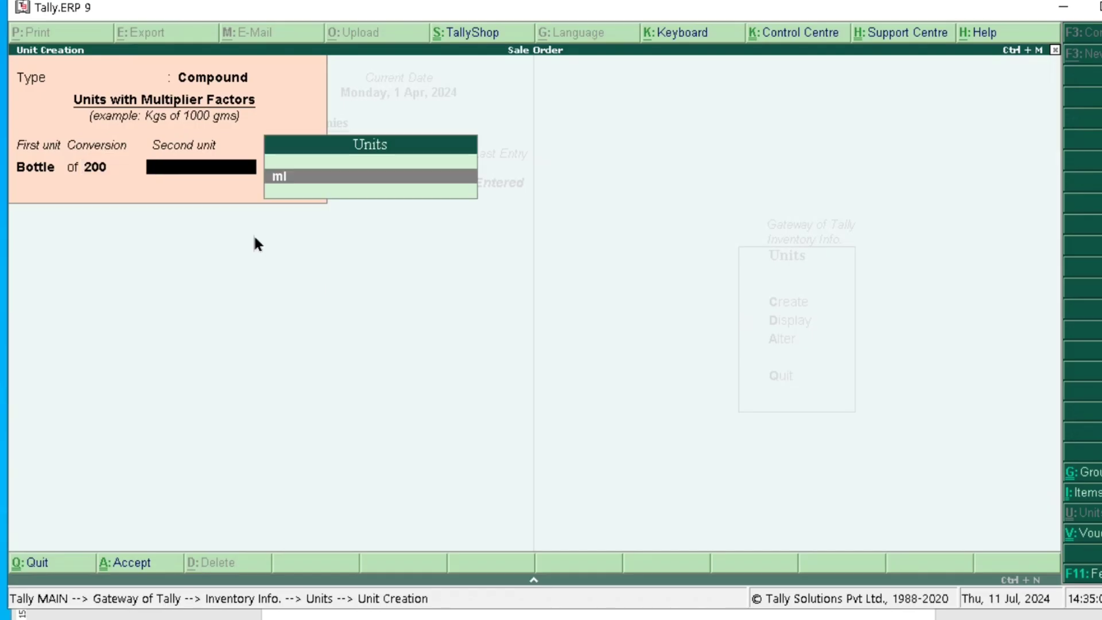
pyautogui.press('Return')
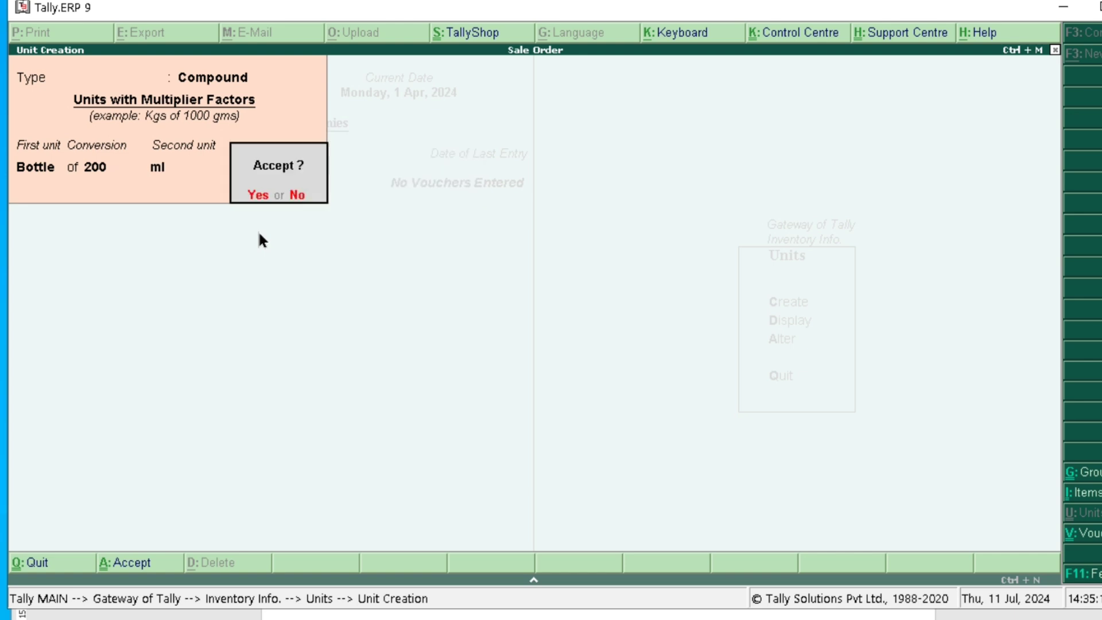
pyautogui.press('Return')
pyautogui.press('Escape')
pyautogui.press('Return')
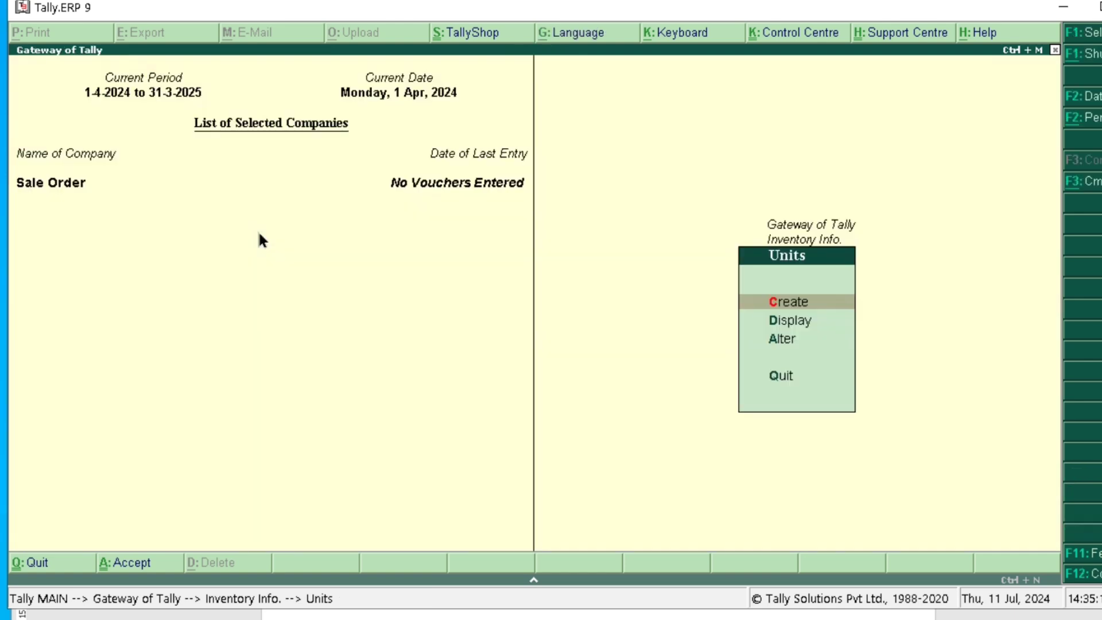
# Leave the units of measure and open the creation form for a single stock item.
pyautogui.press('Escape')
pyautogui.press('Up')
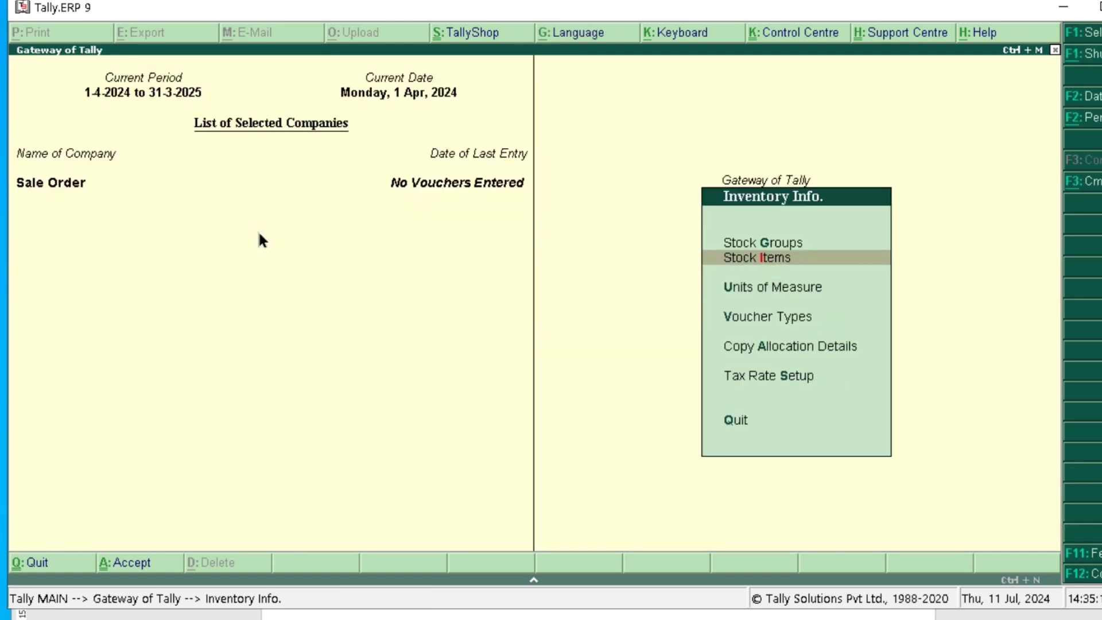
pyautogui.press('Return')
pyautogui.press('Return')
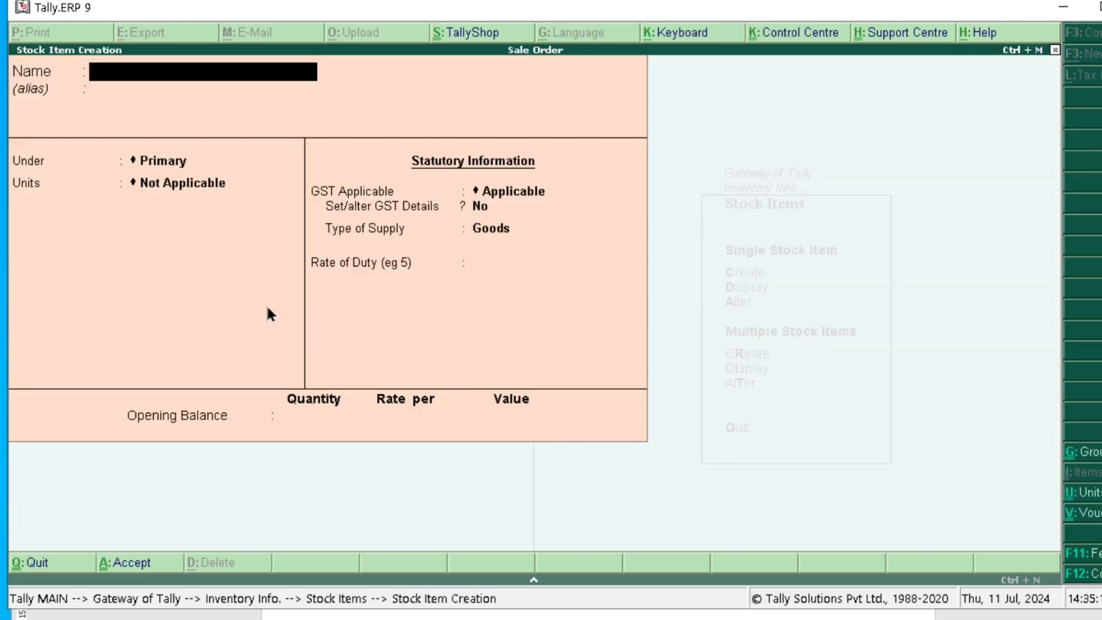
# Switch to the exercise in Word to check the item, and name the new stock item Hair Oil in Tally.ERP 9.
pyautogui.hotkey('alt', 'Tab')
pyautogui.click(658, 288)
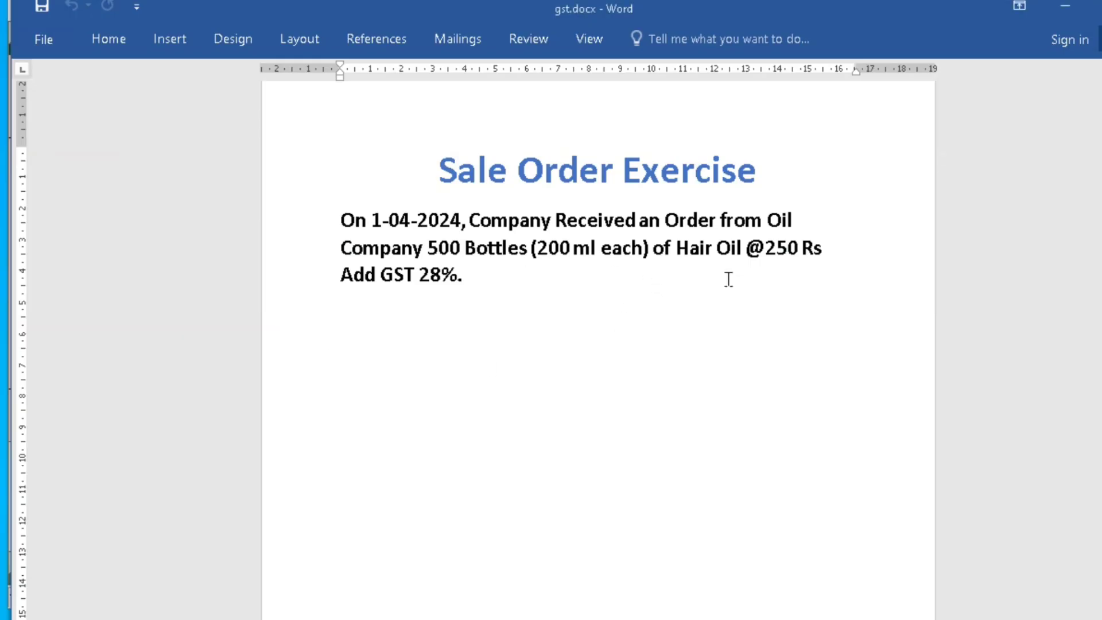
pyautogui.hotkey('alt', 'Tab')
pyautogui.write('H')
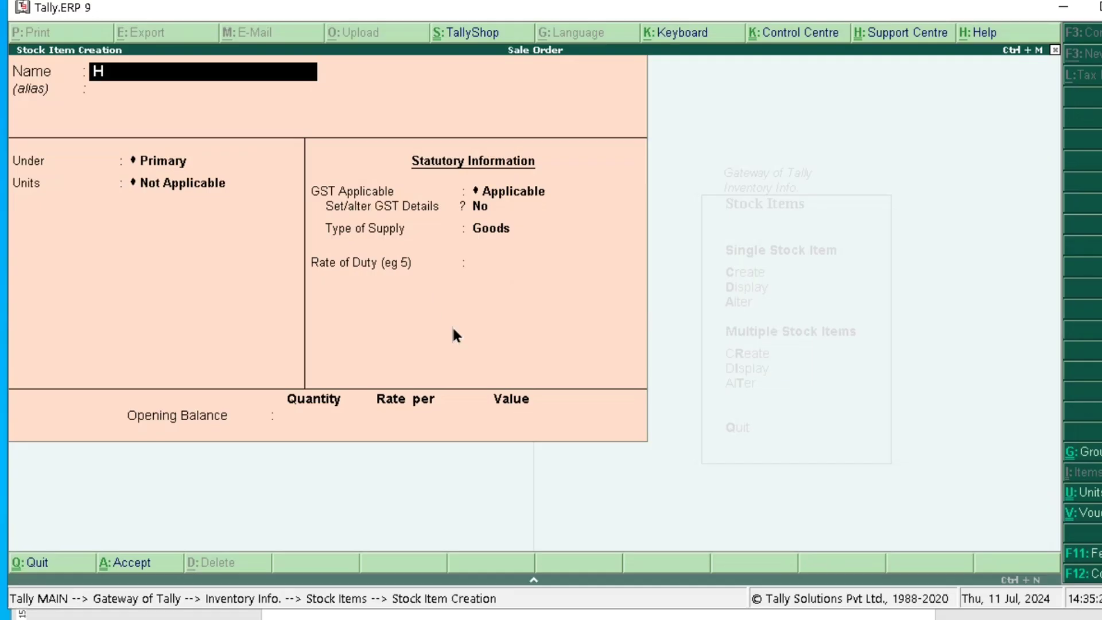
pyautogui.write('air Oil')
pyautogui.press('Return')
pyautogui.press('Return')
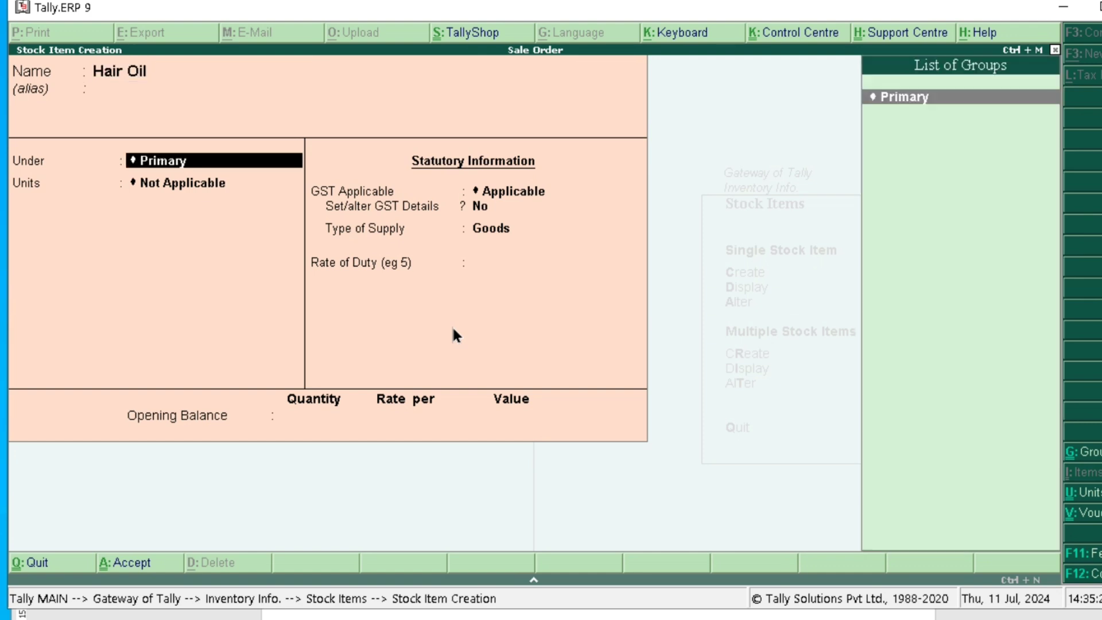
# Place the Hair Oil item under Primary and set its units to Bottle of 200 ml.
pyautogui.press('Return')
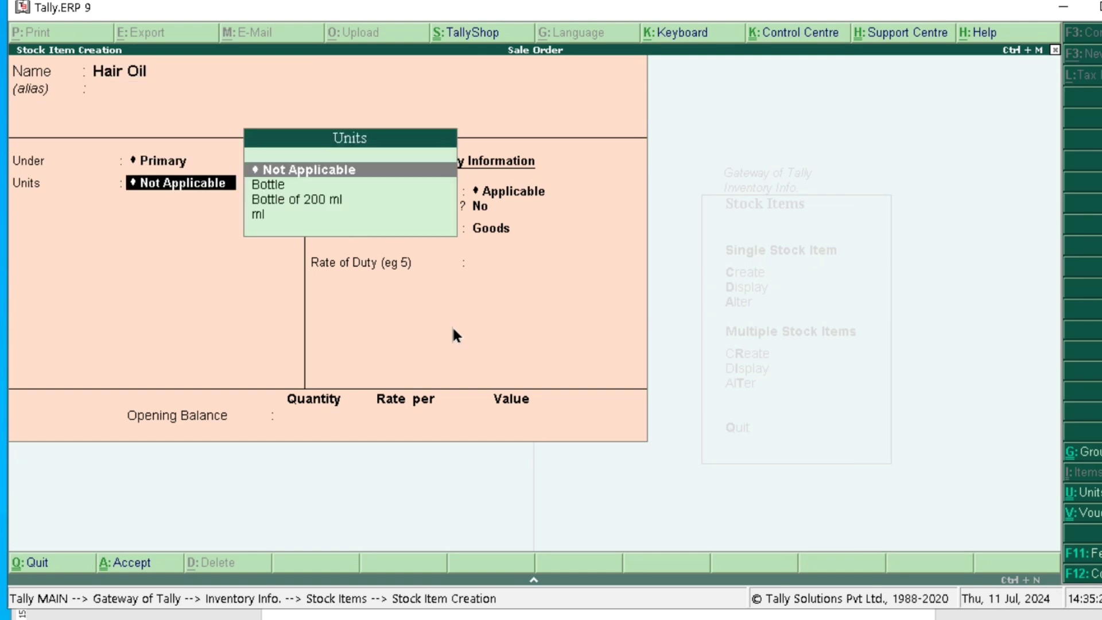
pyautogui.press('Down')
pyautogui.press('Down')
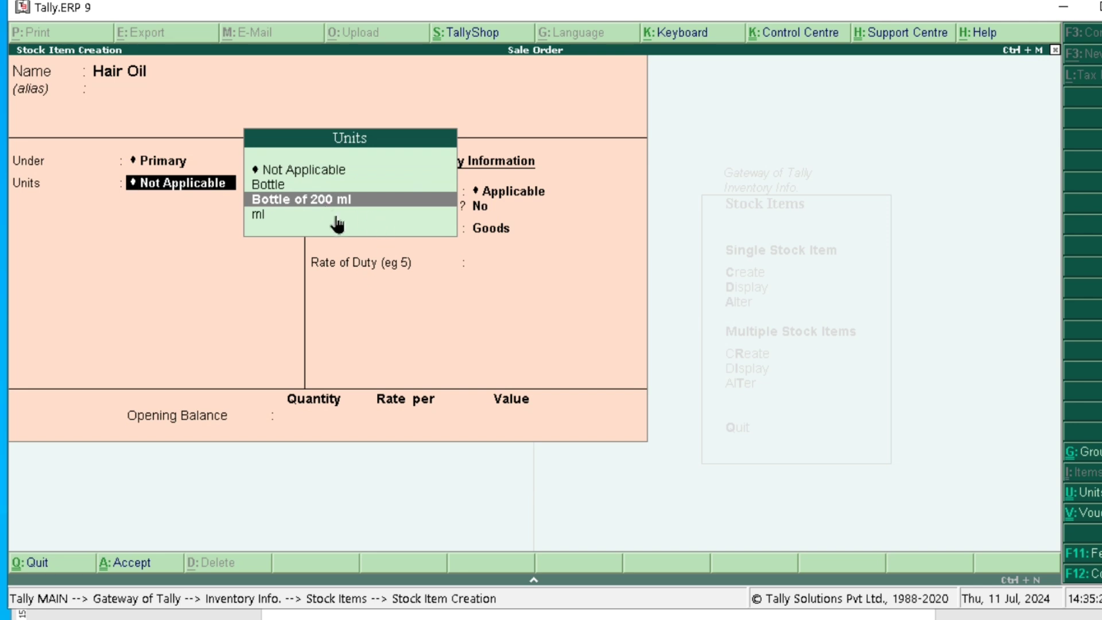
pyautogui.press('Return')
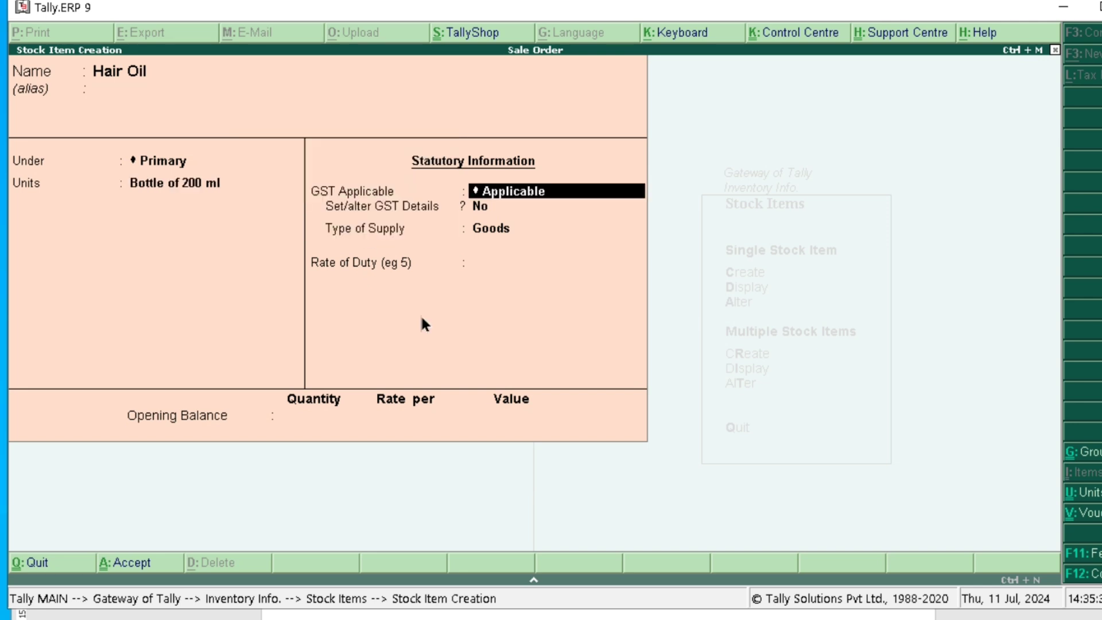
# Keep GST applicable for Hair Oil and open its GST details for setting.
pyautogui.press('Return')
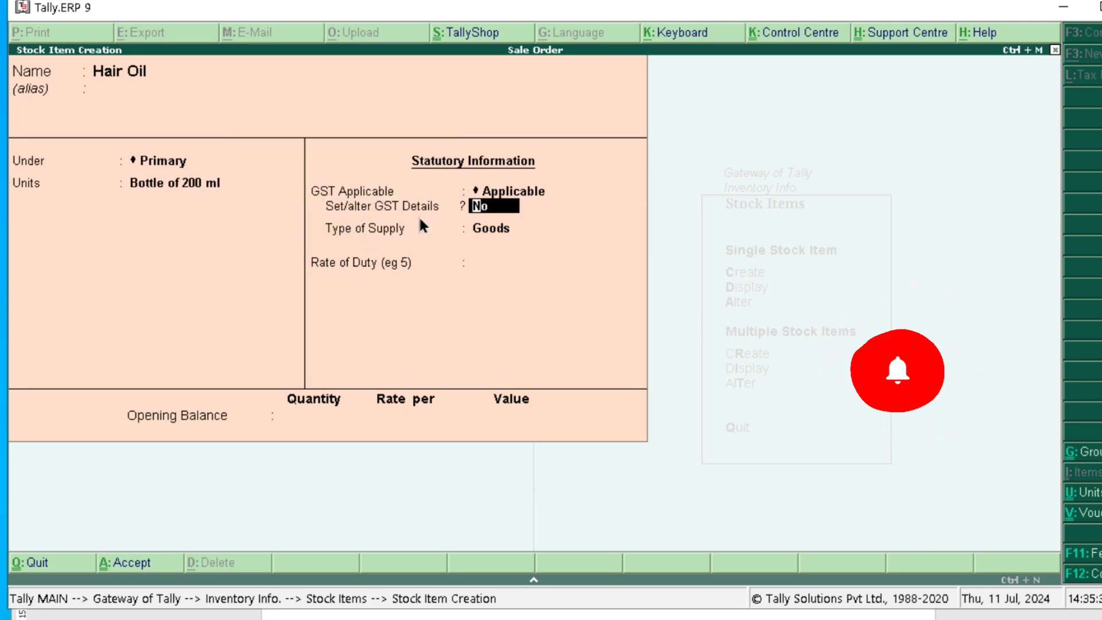
pyautogui.press('y')
pyautogui.press('Return')
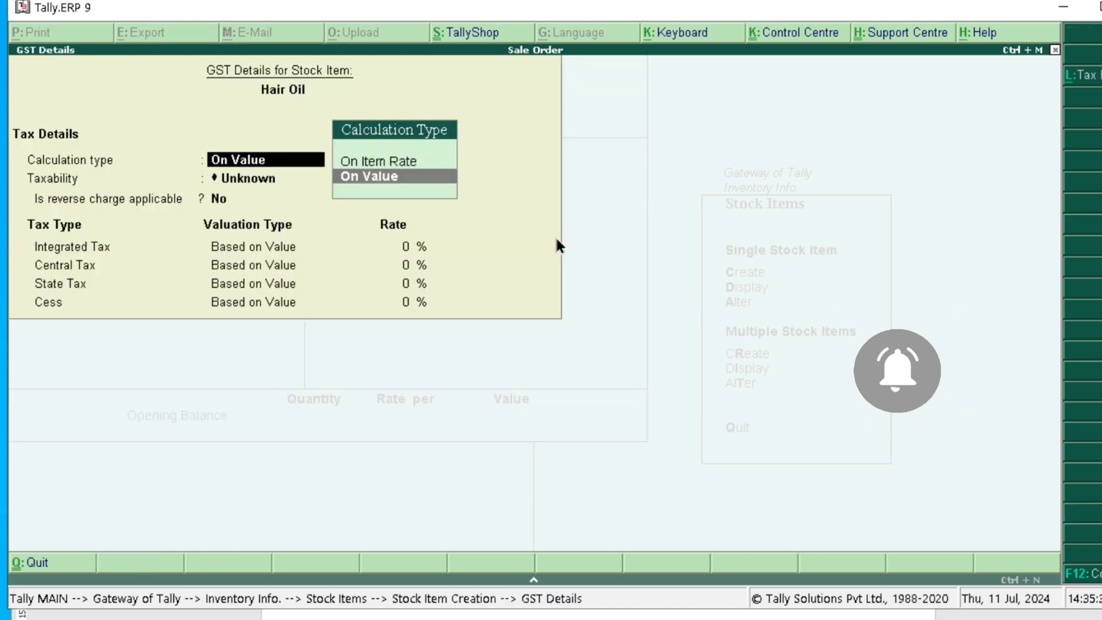
pyautogui.press('Return')
pyautogui.write('u')
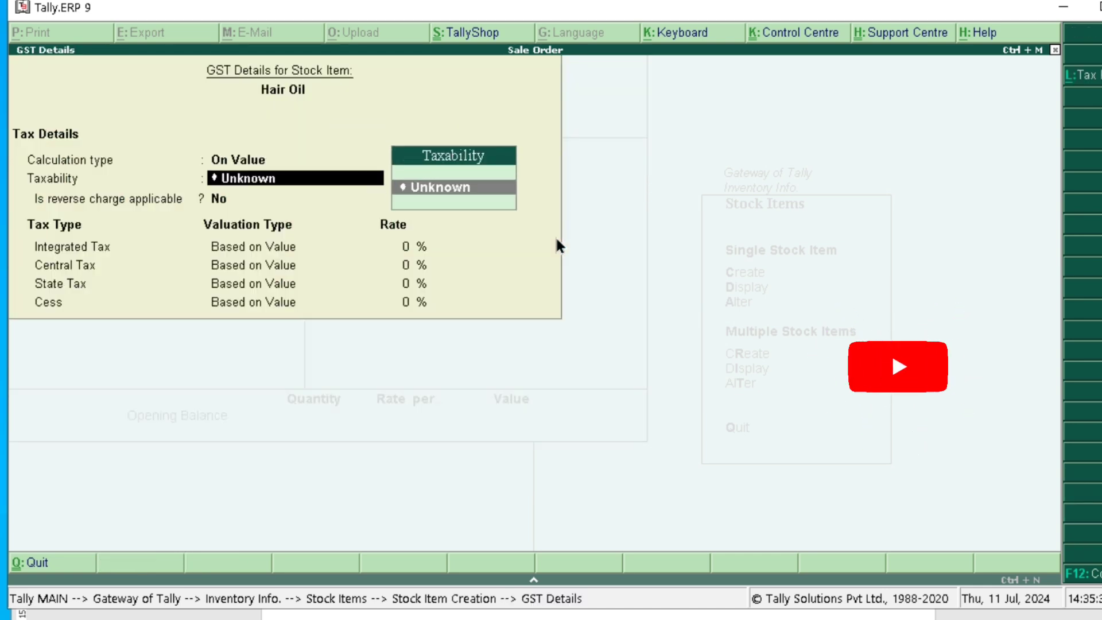
pyautogui.press('BackSpace')
pyautogui.press('BackSpace')
pyautogui.press('BackSpace')
pyautogui.press('BackSpace')
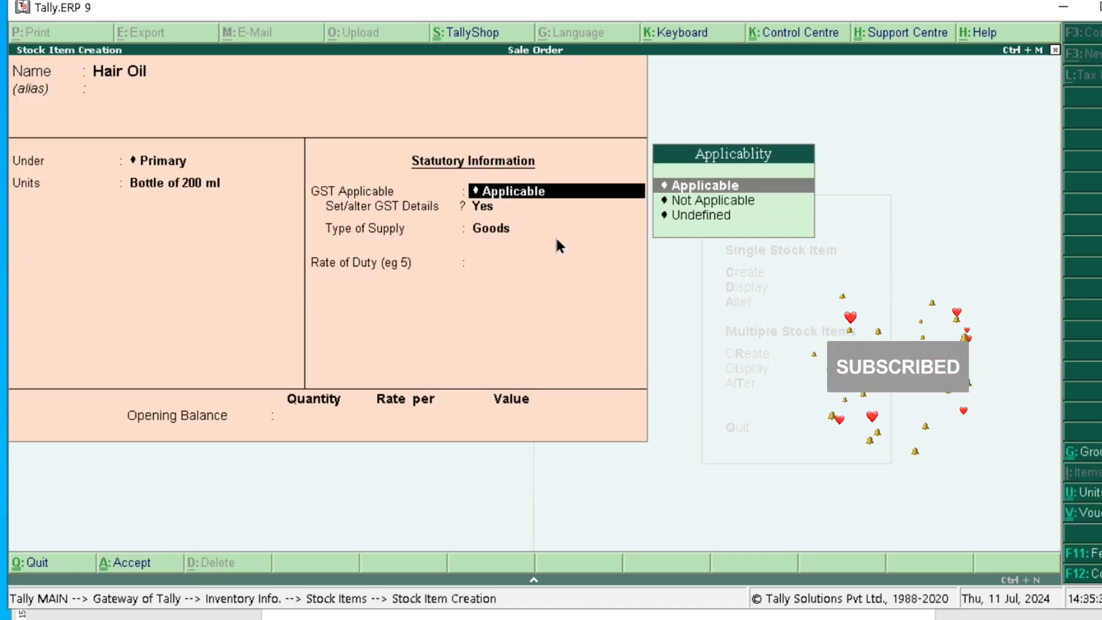
pyautogui.press('Return')
pyautogui.press('Return')
# Keep the GST calculation type On Value and set the item's taxability to Taxable.
pyautogui.press('Return')
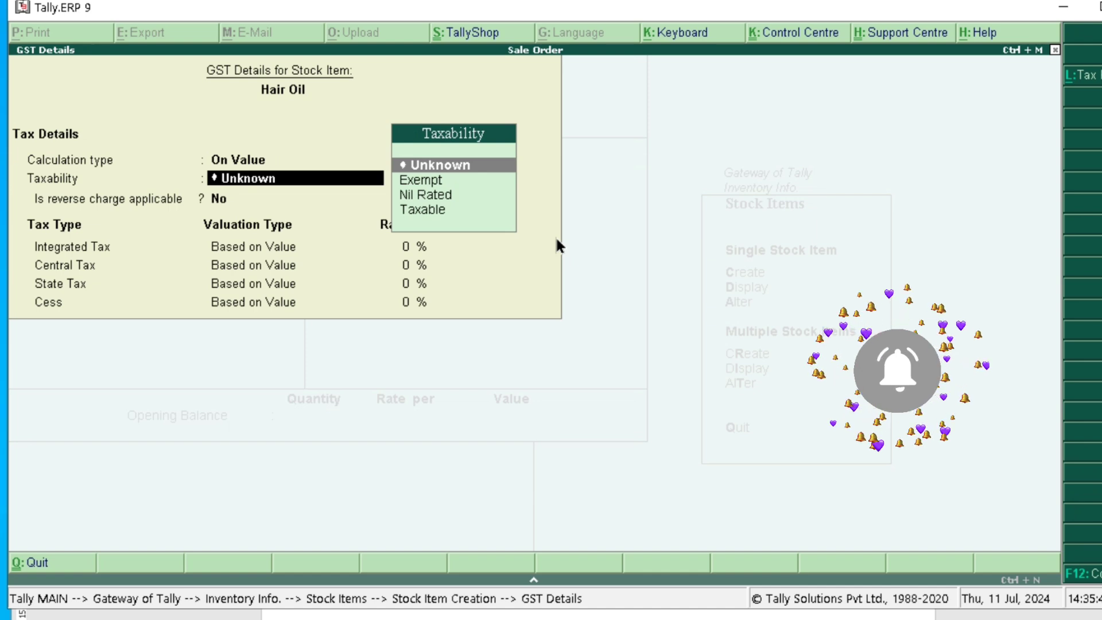
pyautogui.press('Down')
pyautogui.press('Down')
pyautogui.press('Down')
pyautogui.press('Return')
pyautogui.press('Return')
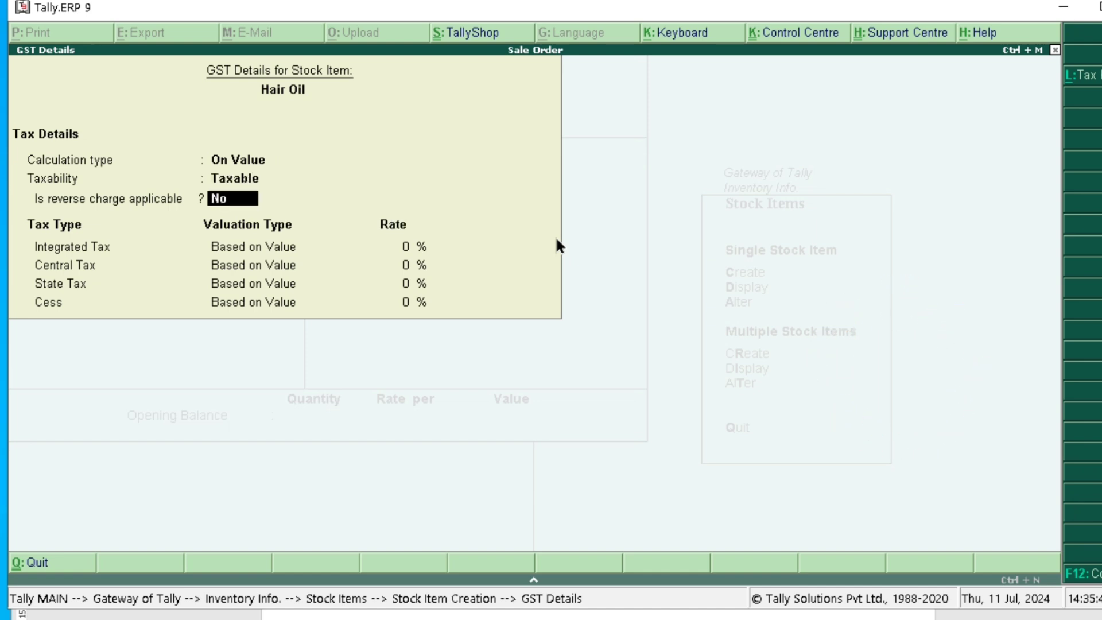
# Switch to the exercise in Word to check the GST rate, and set the integrated tax to 28% in Tally.ERP 9.
pyautogui.hotkey('alt', 'Tab')
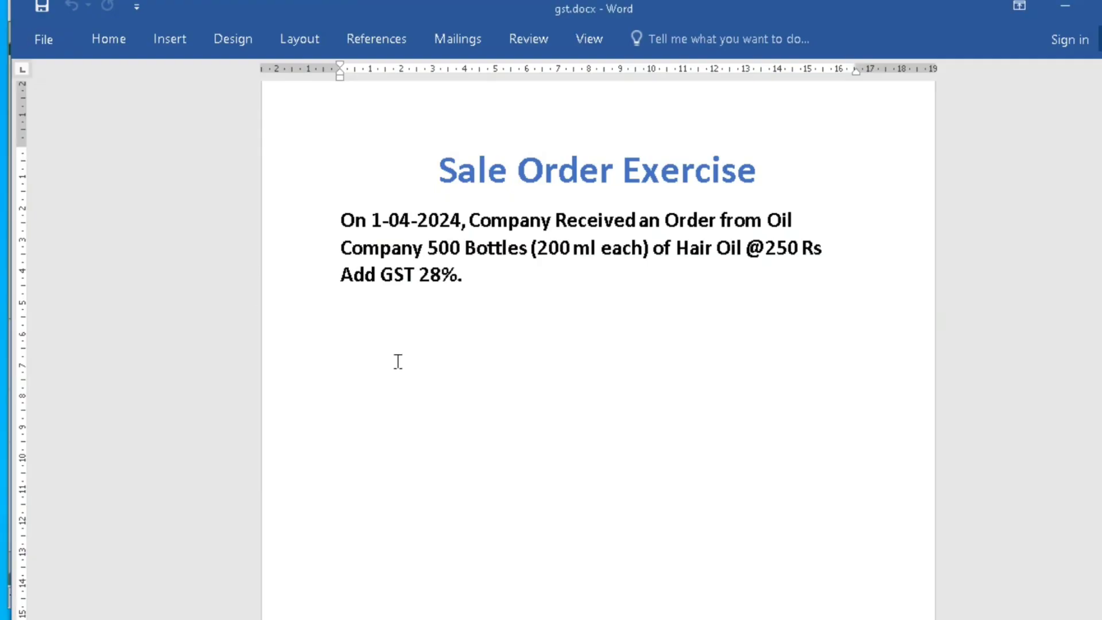
pyautogui.hotkey('alt', 'Tab')
pyautogui.write('28')
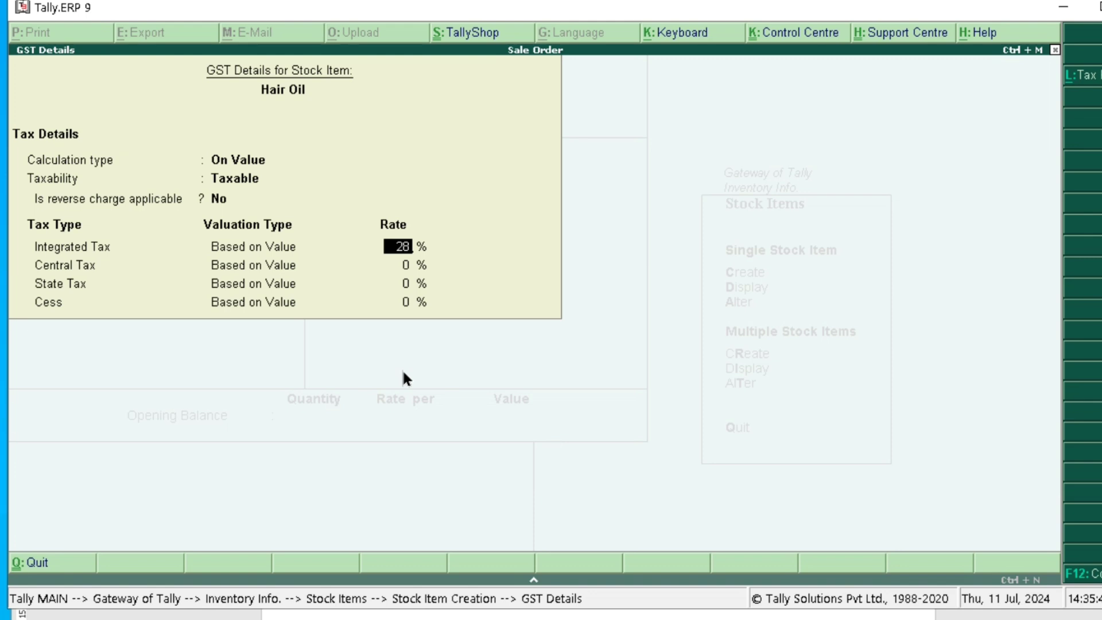
# Accept the remaining GST rates and item fields, and save the Hair Oil stock item.
pyautogui.press('Return')
pyautogui.press('Return')
pyautogui.press('Return')
pyautogui.press('Return')
pyautogui.press('Return')
pyautogui.press('Return')
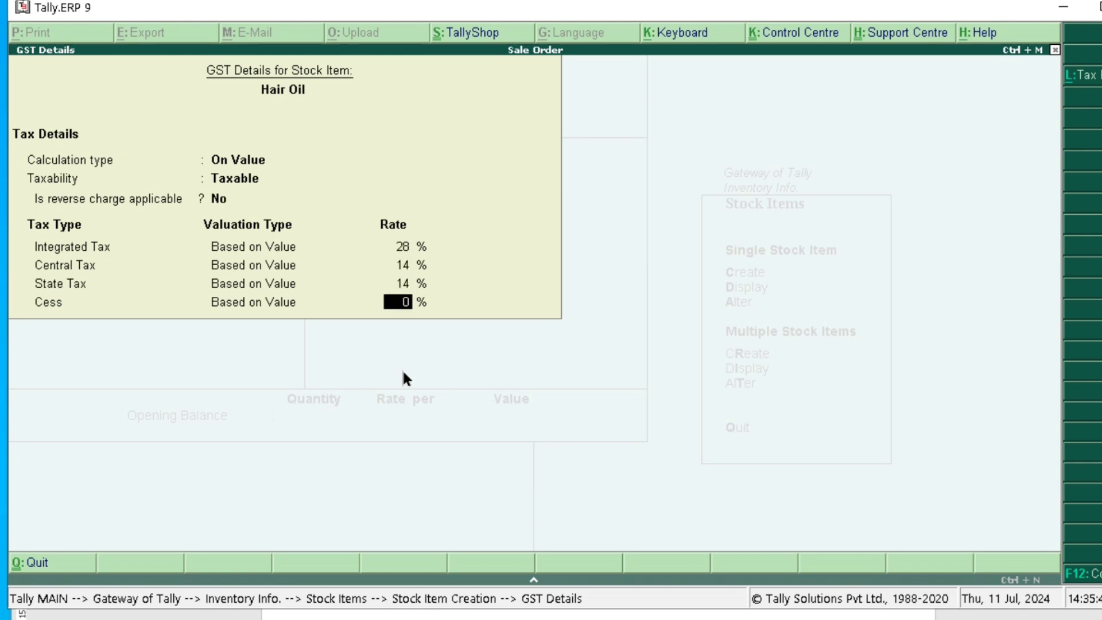
pyautogui.press('Return')
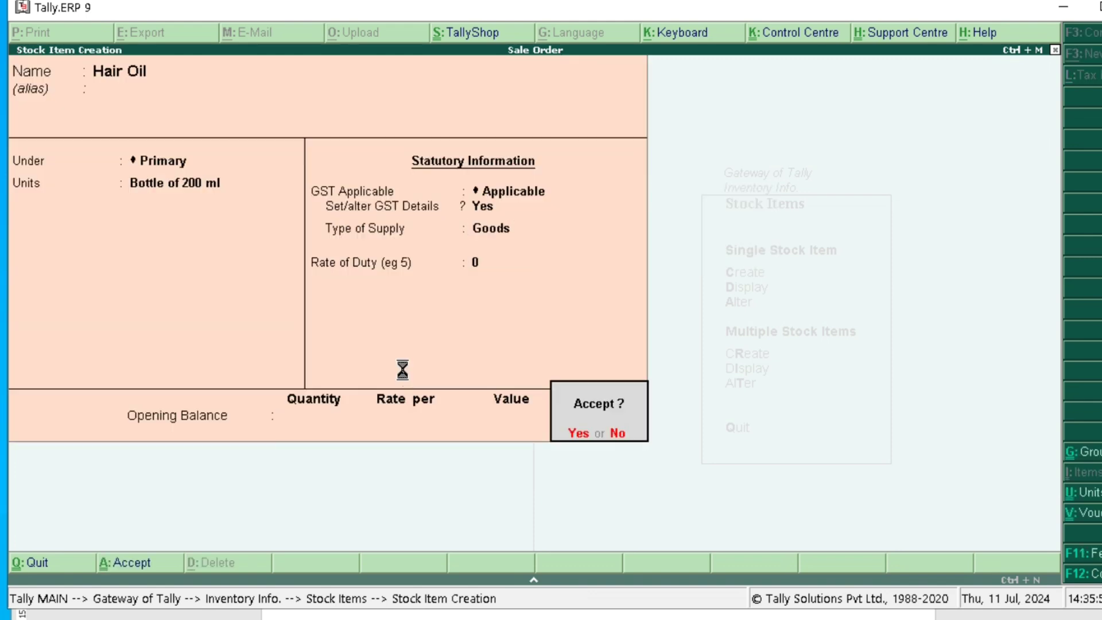
pyautogui.press('Return')
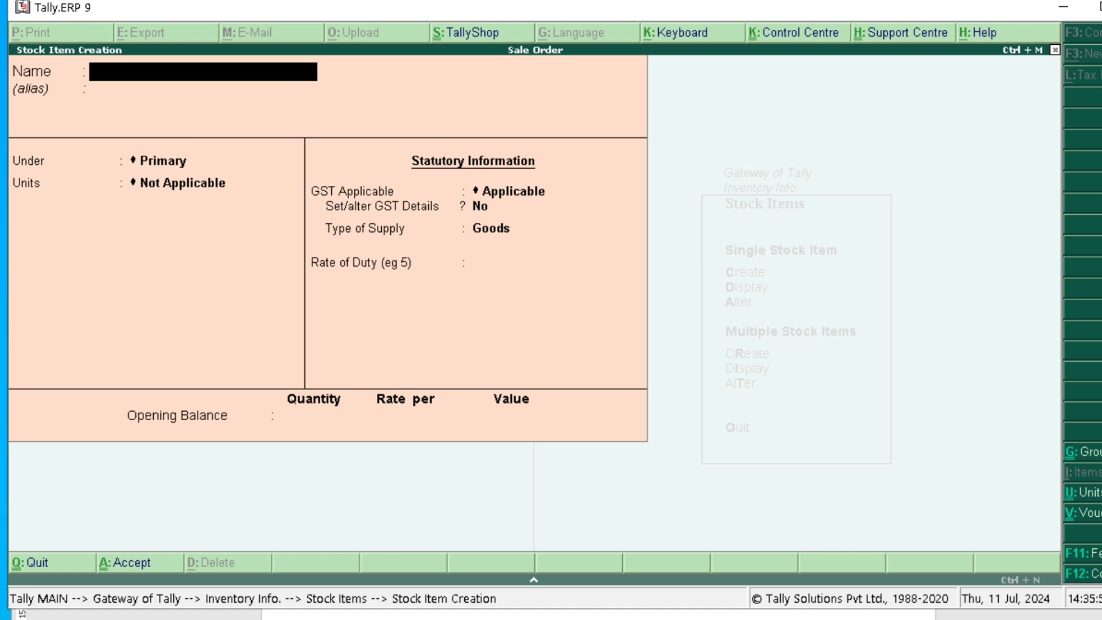
# Leave stock item creation and return to the Gateway of Tally.
pyautogui.press('Escape')
pyautogui.press('Return')
pyautogui.press('Escape')
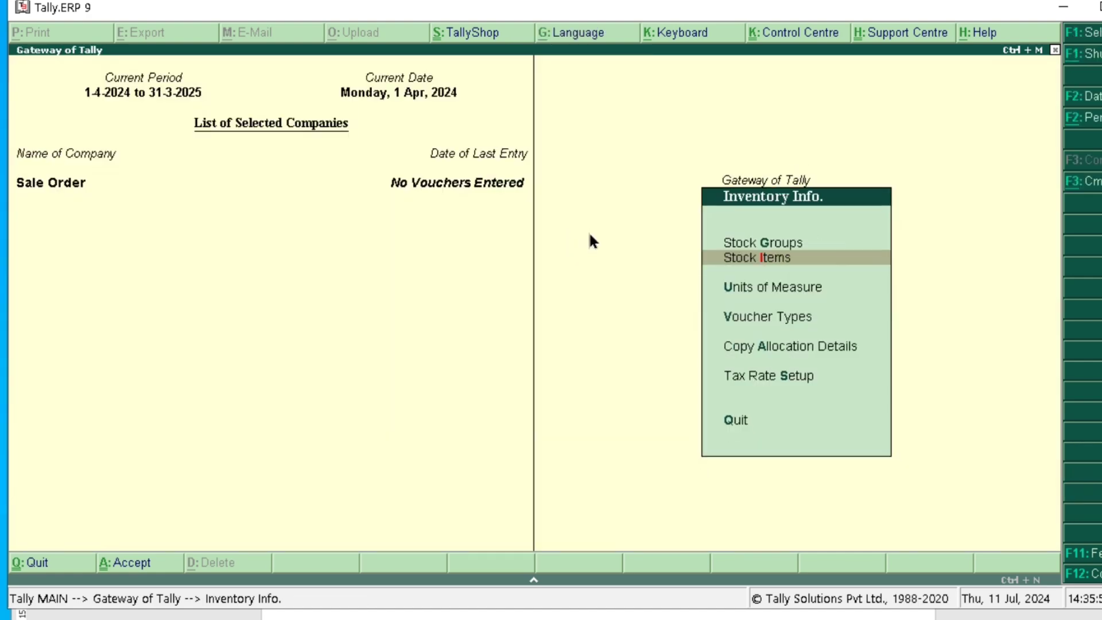
pyautogui.press('Escape')
# Review the order in Word, return to Tally.ERP 9 and open a new Sales Order voucher.
pyautogui.hotkey('alt', 'Tab')
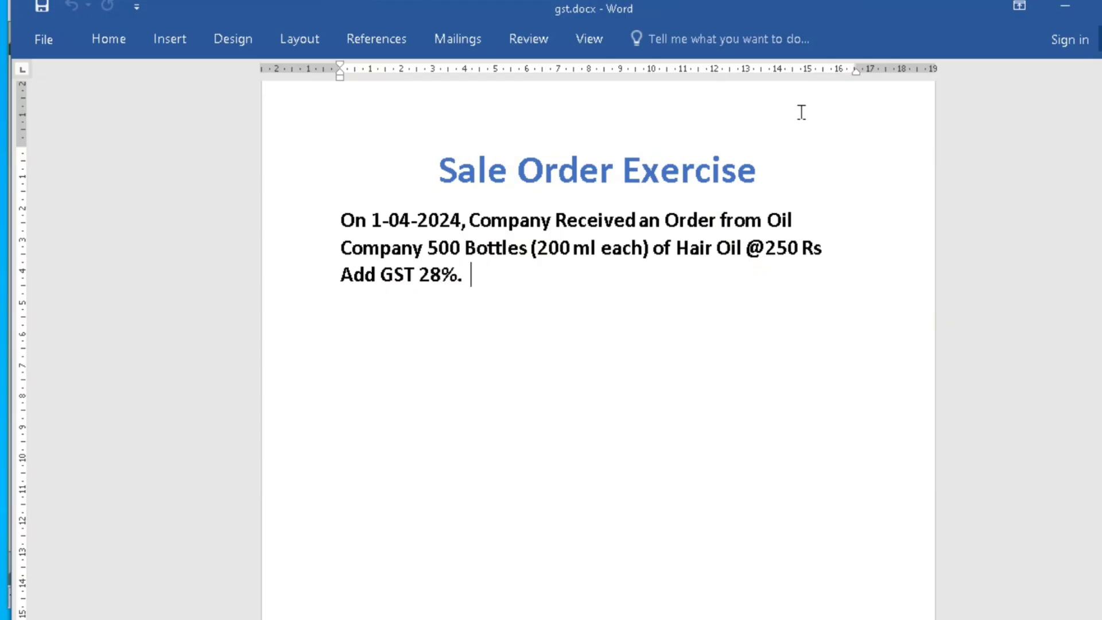
pyautogui.hotkey('alt', 'Tab')
pyautogui.click(739, 390)
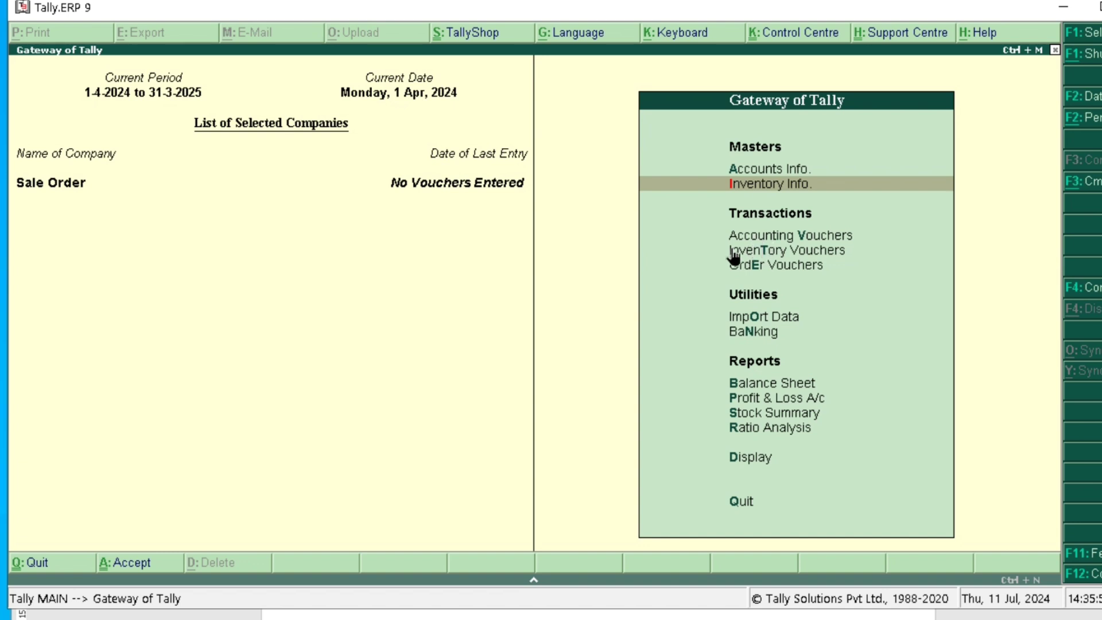
pyautogui.click(795, 252)
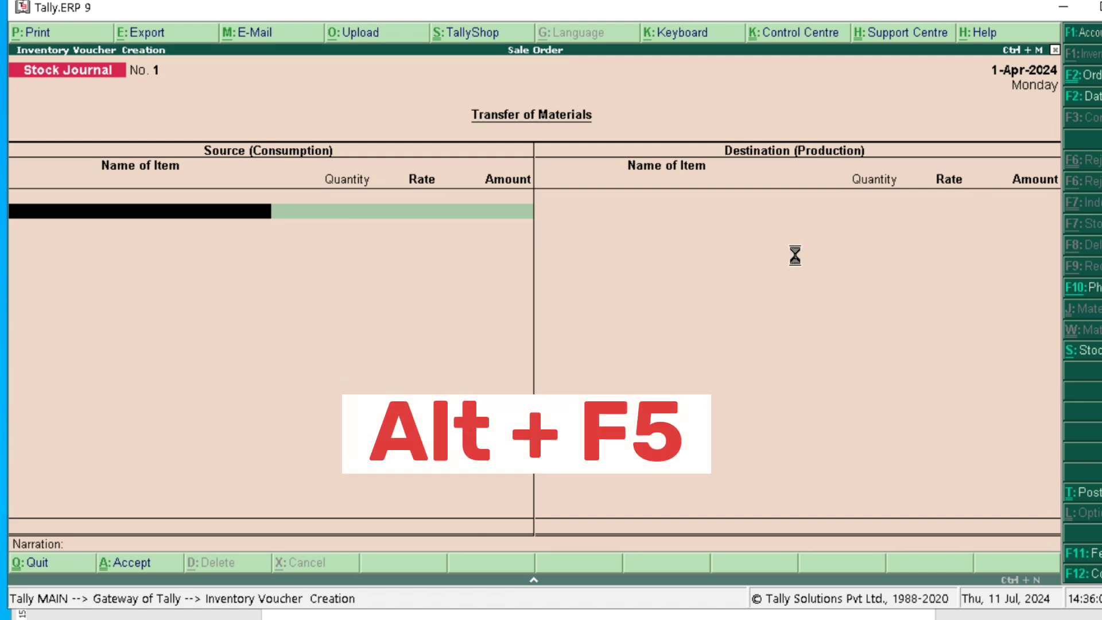
pyautogui.hotkey('alt', 'F5')
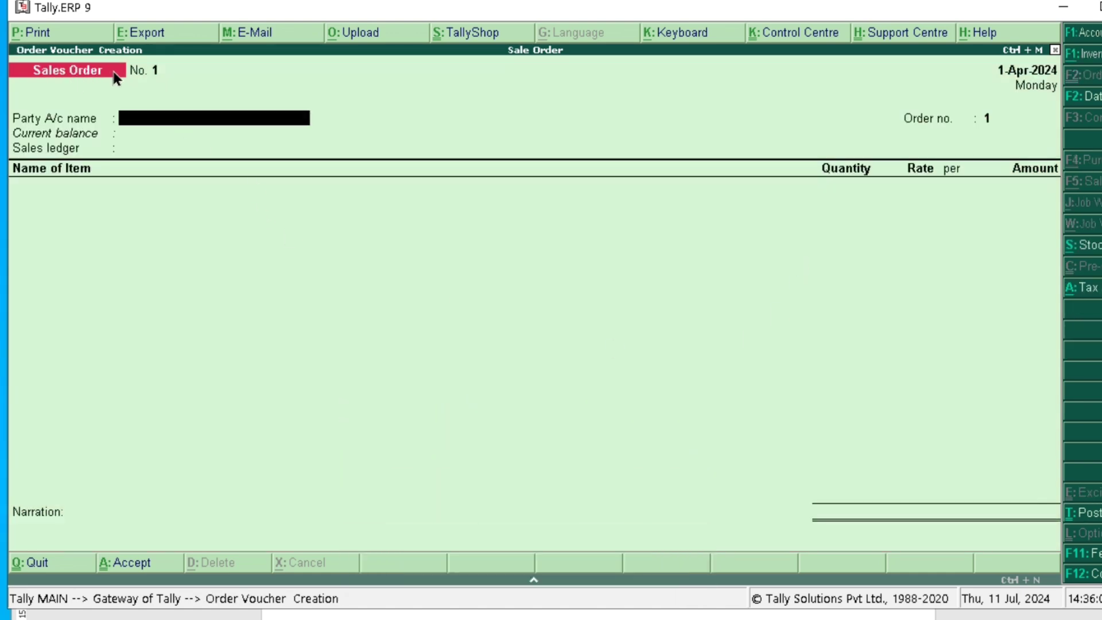
# Choose Oil Company as the sales order's party account and accept its party details.
pyautogui.click(122, 109)
pyautogui.press('Down')
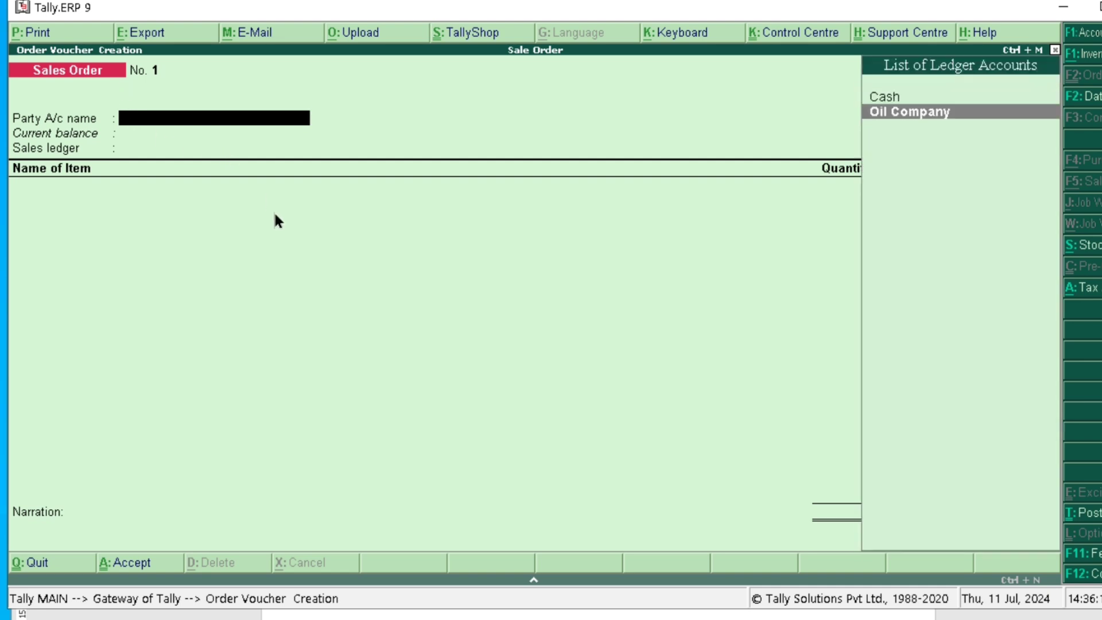
pyautogui.press('Return')
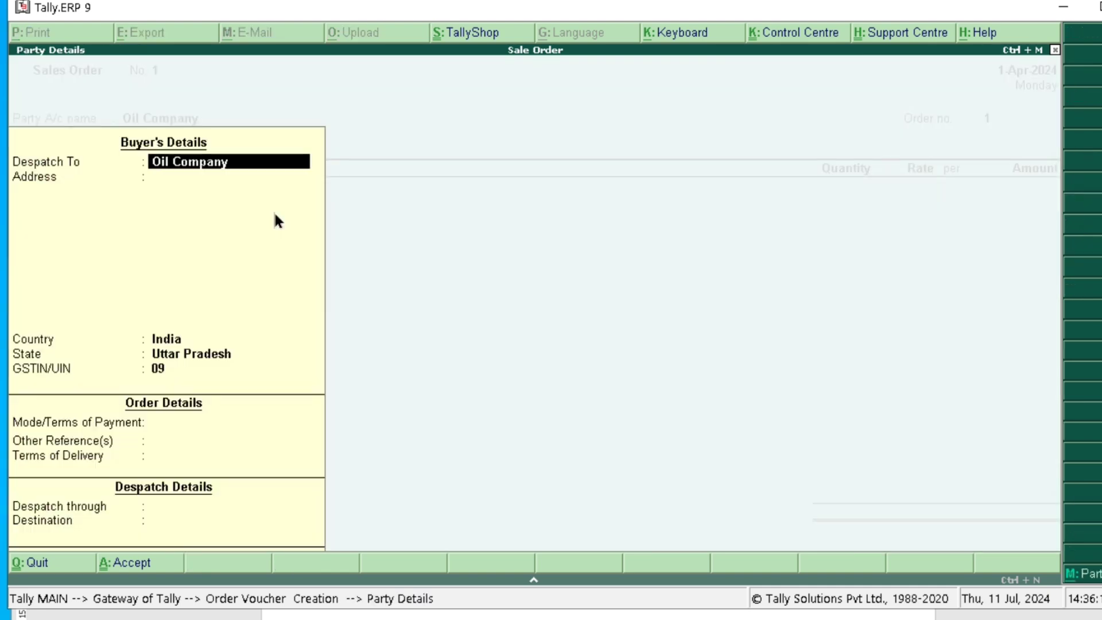
pyautogui.hotkey('ctrl', 'a')
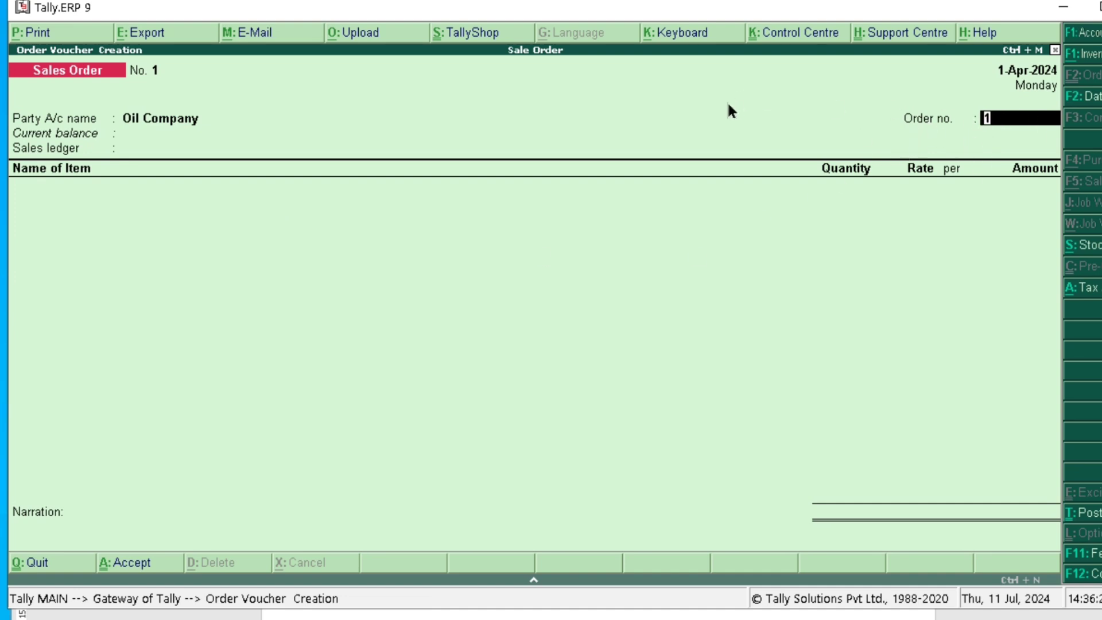
# Keep order number 1, choose Sale Order as the sales ledger and classify the transaction as Sales Taxable.
pyautogui.press('Return')
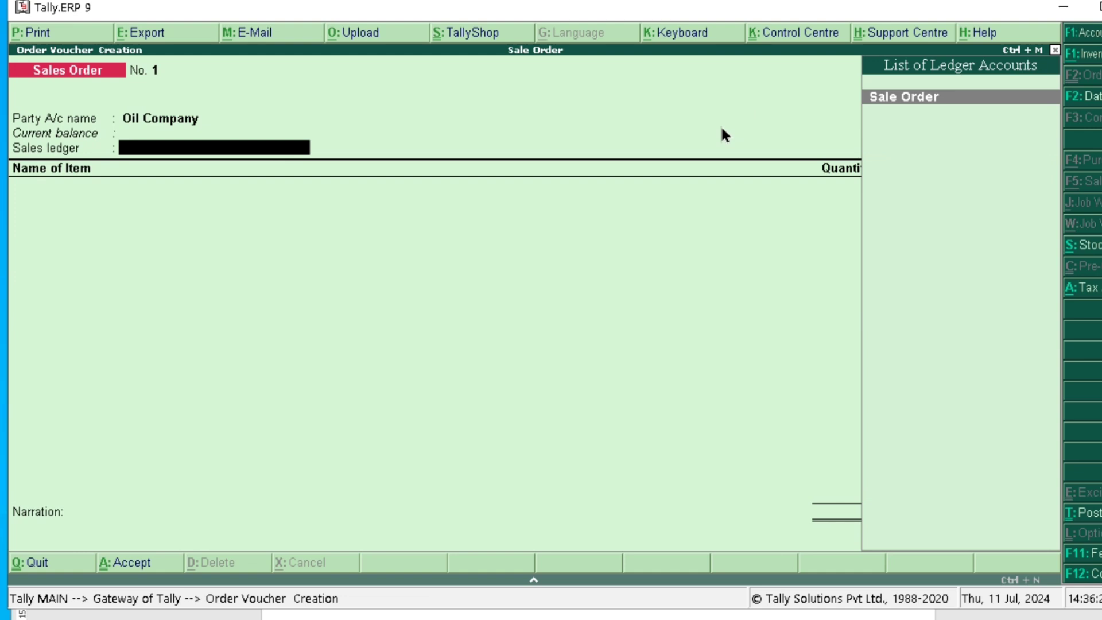
pyautogui.press('Return')
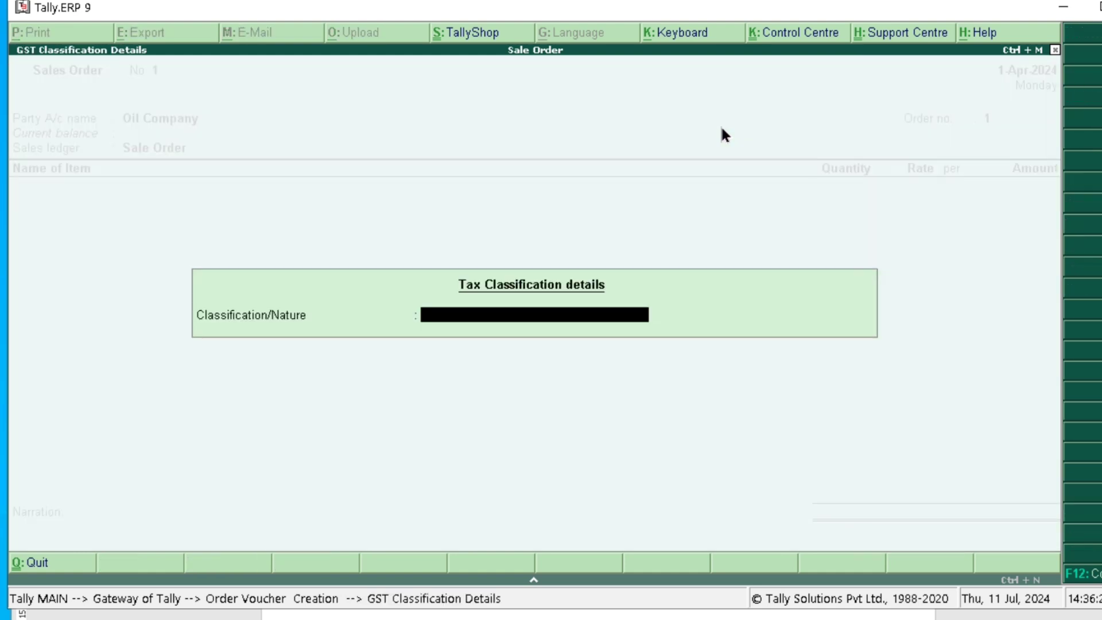
pyautogui.write('Sa')
pyautogui.press('Down')
pyautogui.press('Down')
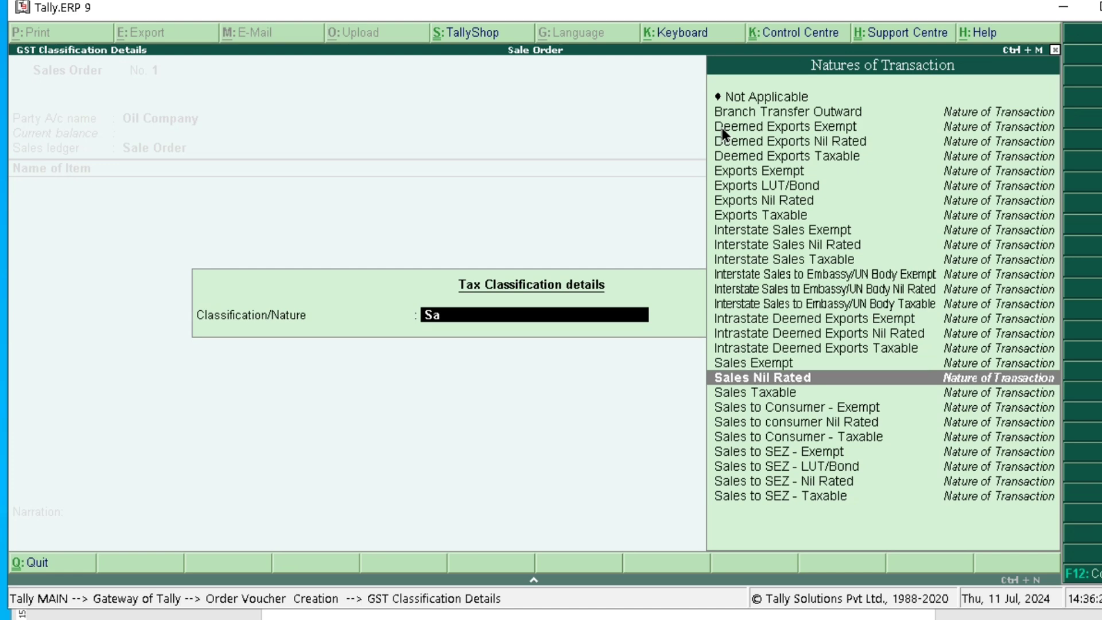
pyautogui.press('Return')
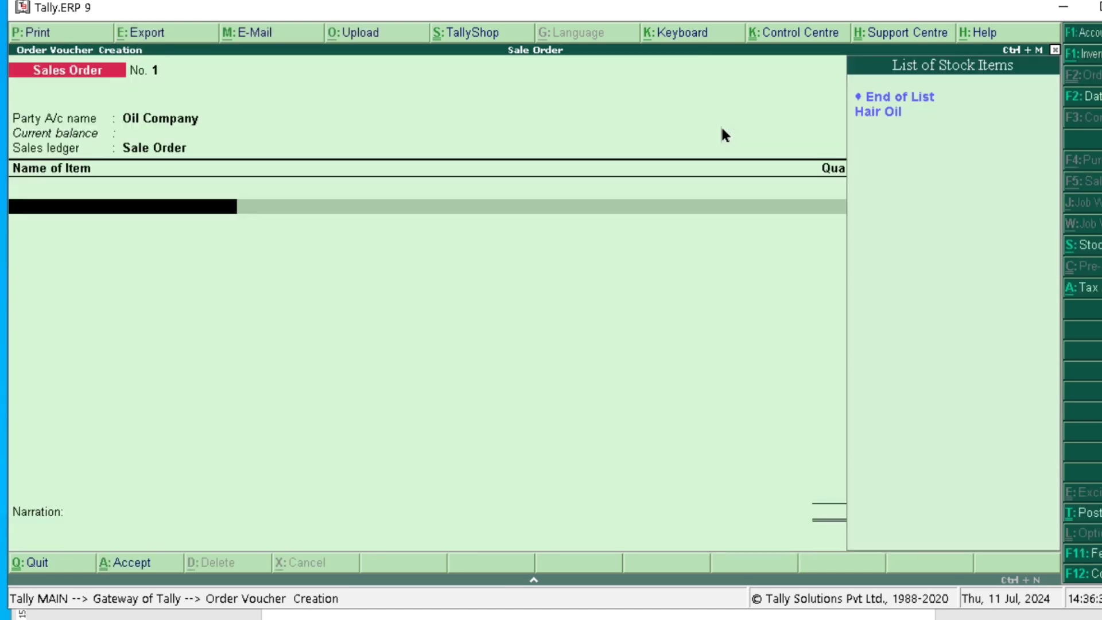
# Add Hair Oil to the sales order with a due date of 1-May-2024.
pyautogui.press('Down')
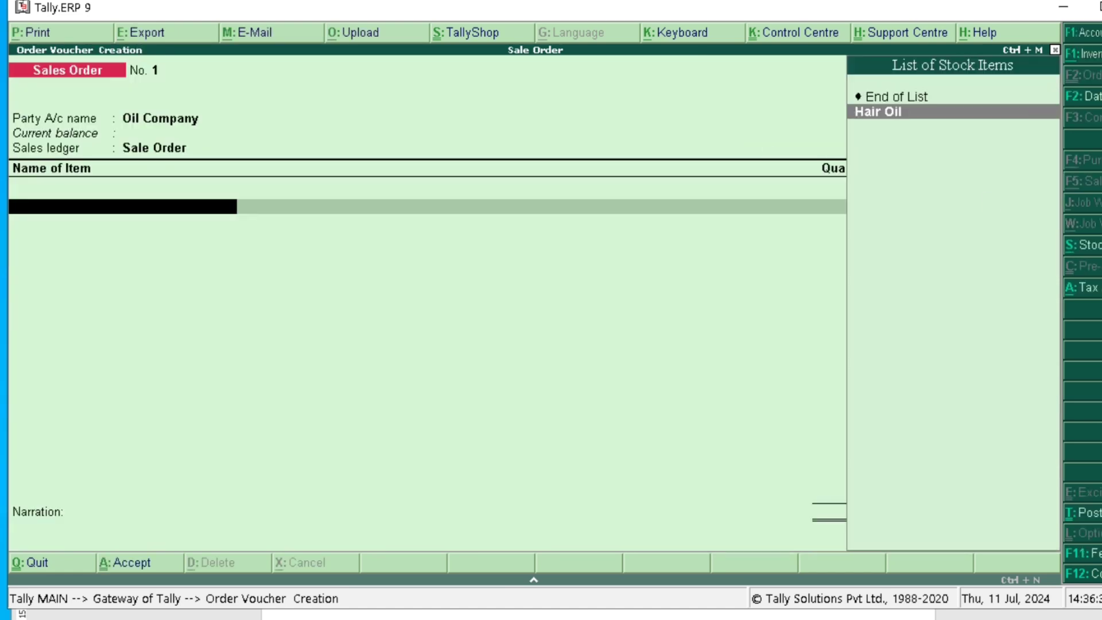
pyautogui.click(909, 117)
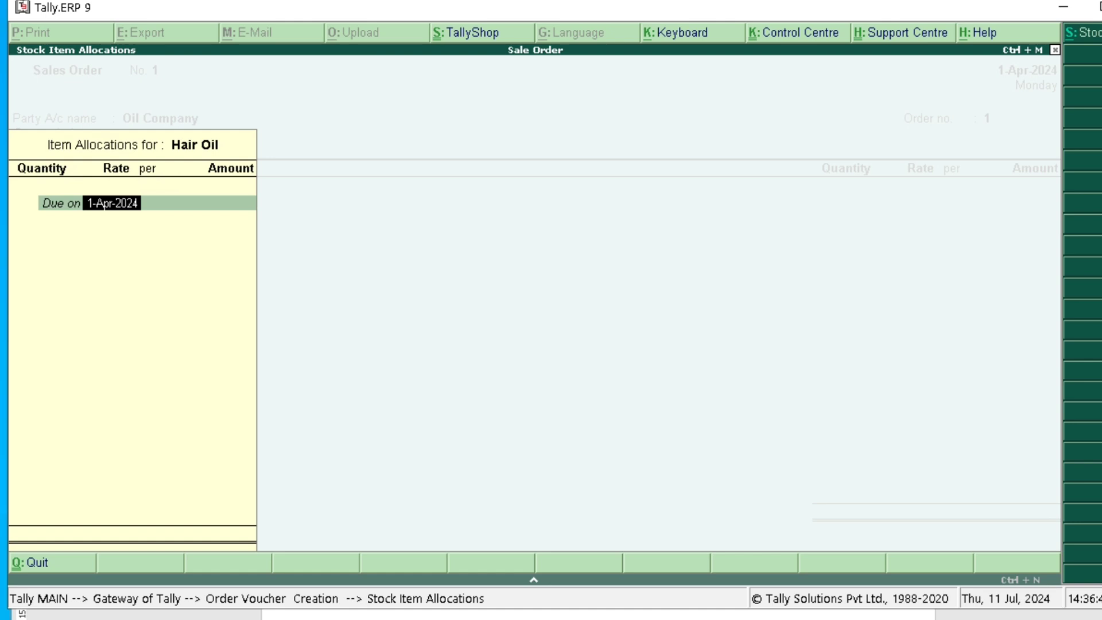
pyautogui.write('1-')
pyautogui.write('5-24')
pyautogui.press('Return')
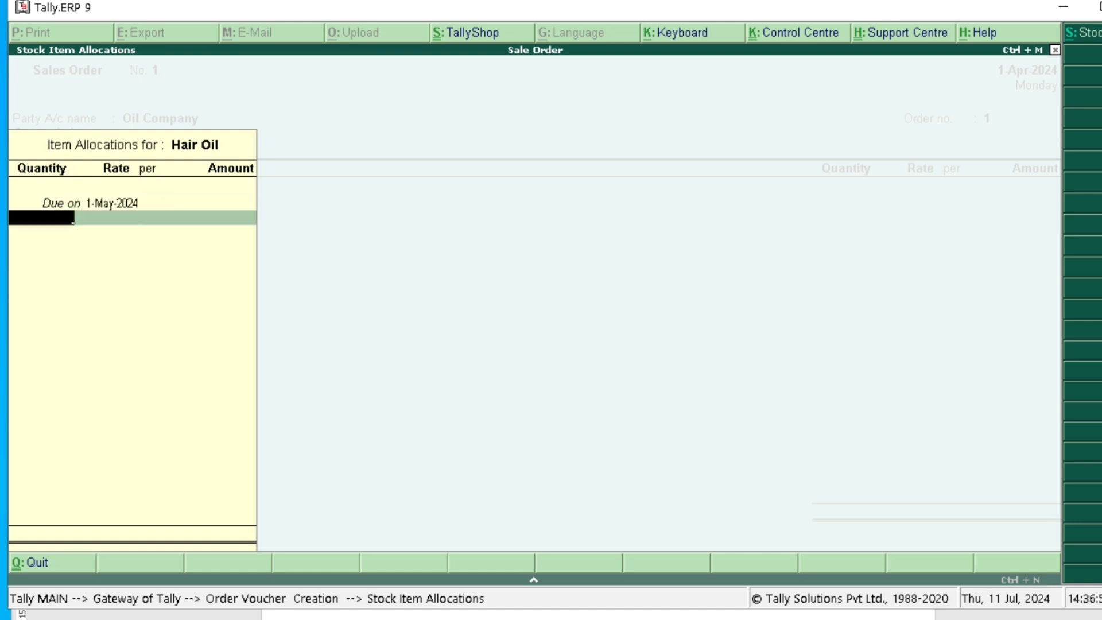
# Check the order text in Word, return to Tally.ERP 9 and set the Hair Oil quantity to 500 bottles.
pyautogui.hotkey('alt', 'Tab')
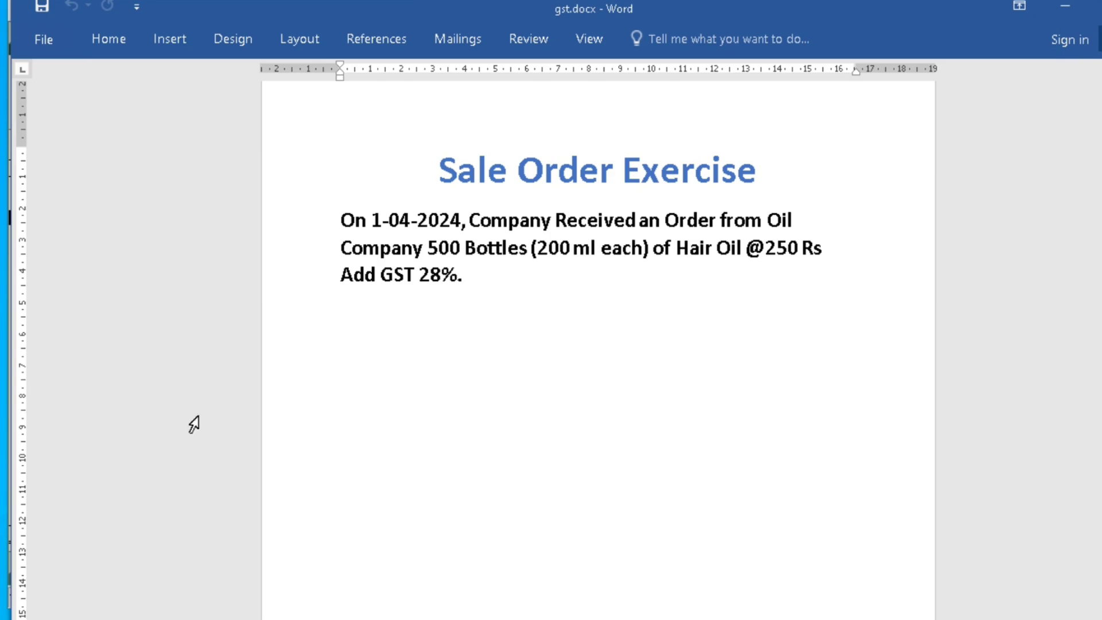
pyautogui.click(425, 246)
pyautogui.moveTo(425, 247); pyautogui.dragTo(466, 272)
pyautogui.hotkey('alt', 'Tab')
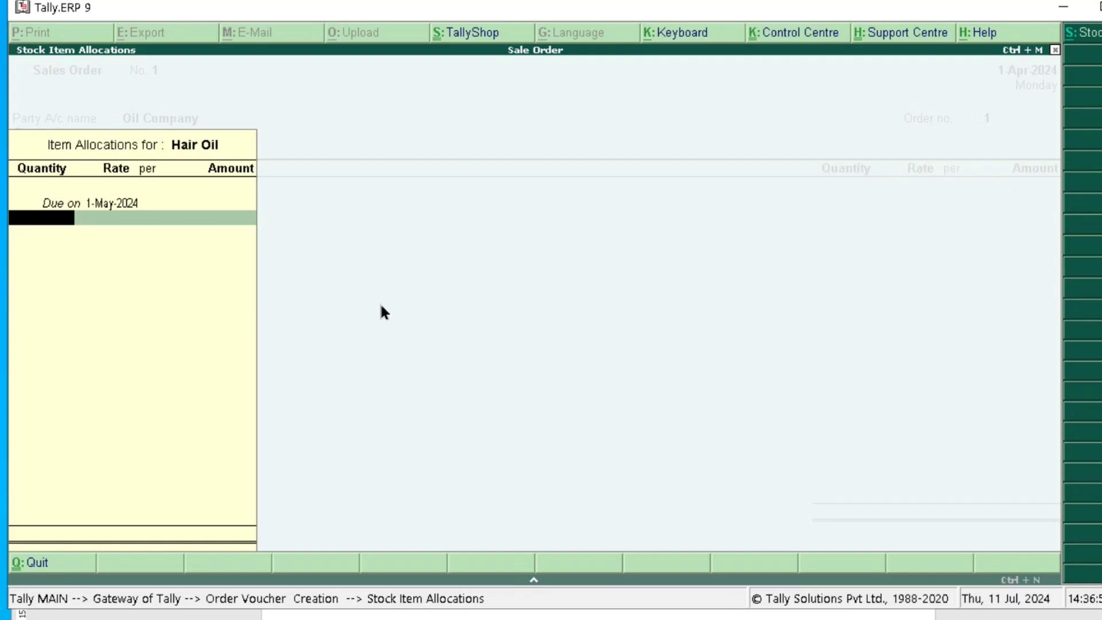
pyautogui.write('500')
pyautogui.press('Return')
pyautogui.press('Return')
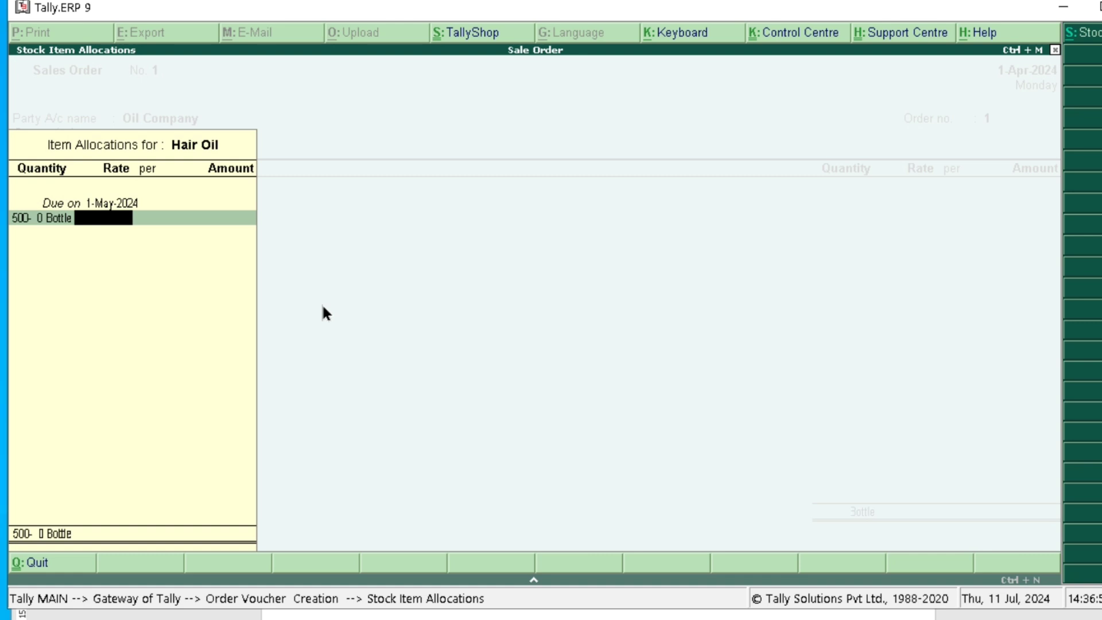
# Set the Hair Oil rate to 250 per Bottle and complete the item allocation.
pyautogui.write('250')
pyautogui.press('Return')
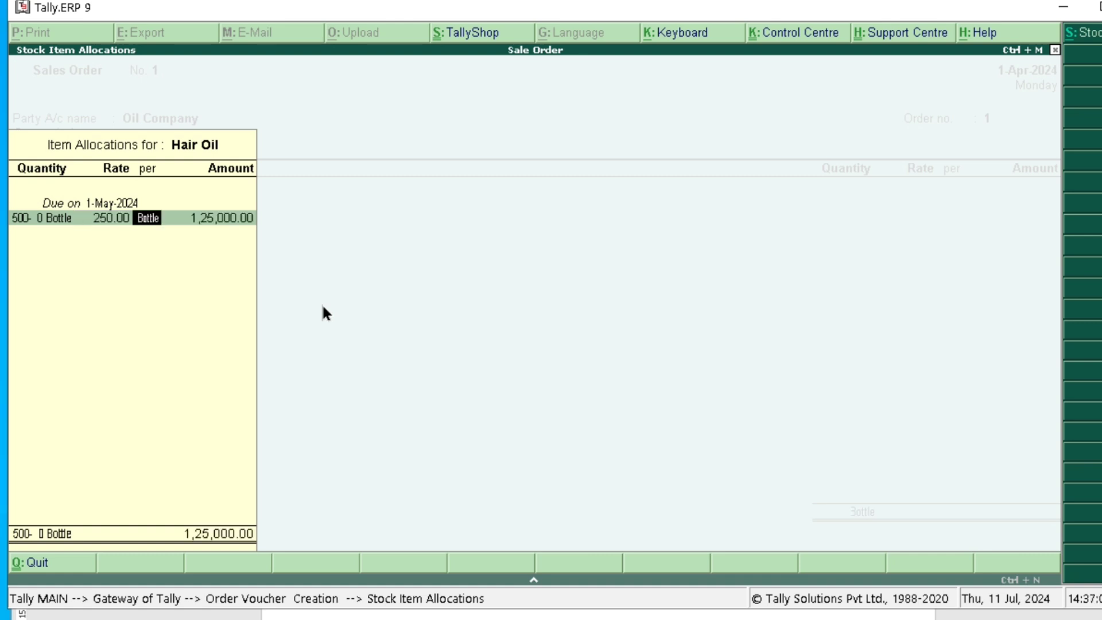
pyautogui.press('Return')
pyautogui.press('Return')
pyautogui.press('Return')
pyautogui.press('Return')
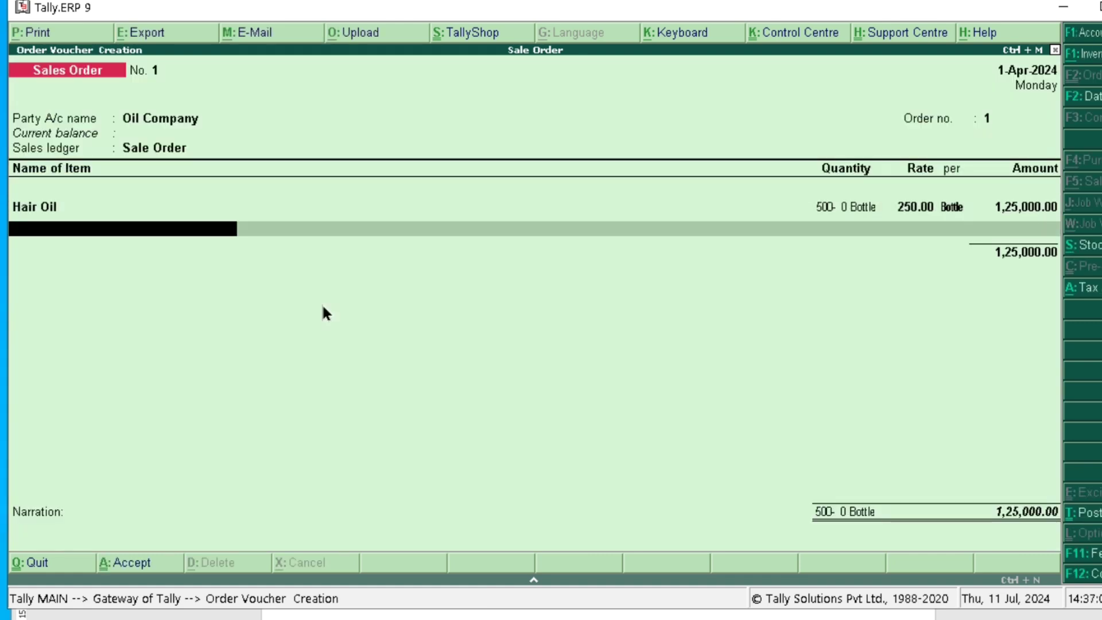
# End the item list and add the CGST and SGST ledgers to the sales order.
pyautogui.press('Return')
pyautogui.press('Down')
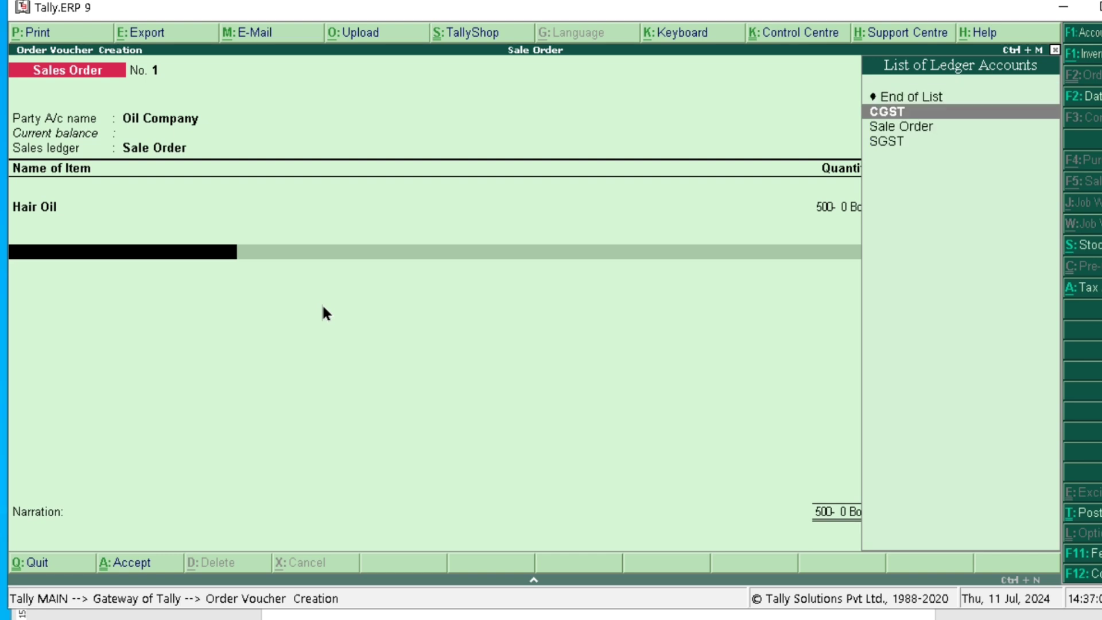
pyautogui.press('Return')
pyautogui.press('Return')
pyautogui.press('Down')
pyautogui.press('Down')
pyautogui.press('Down')
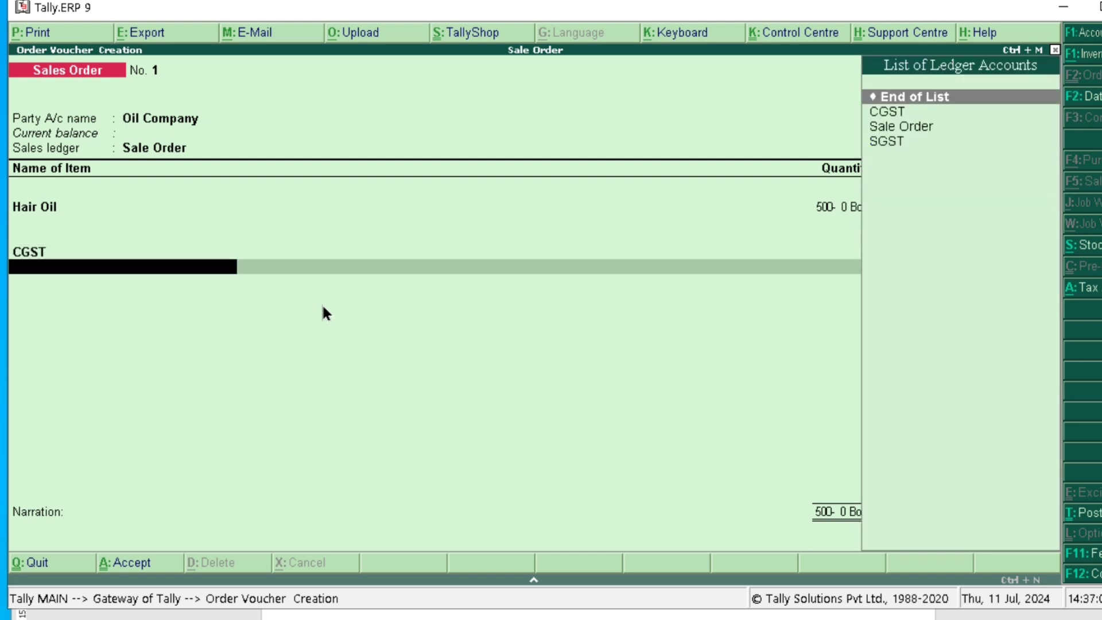
pyautogui.press('Return')
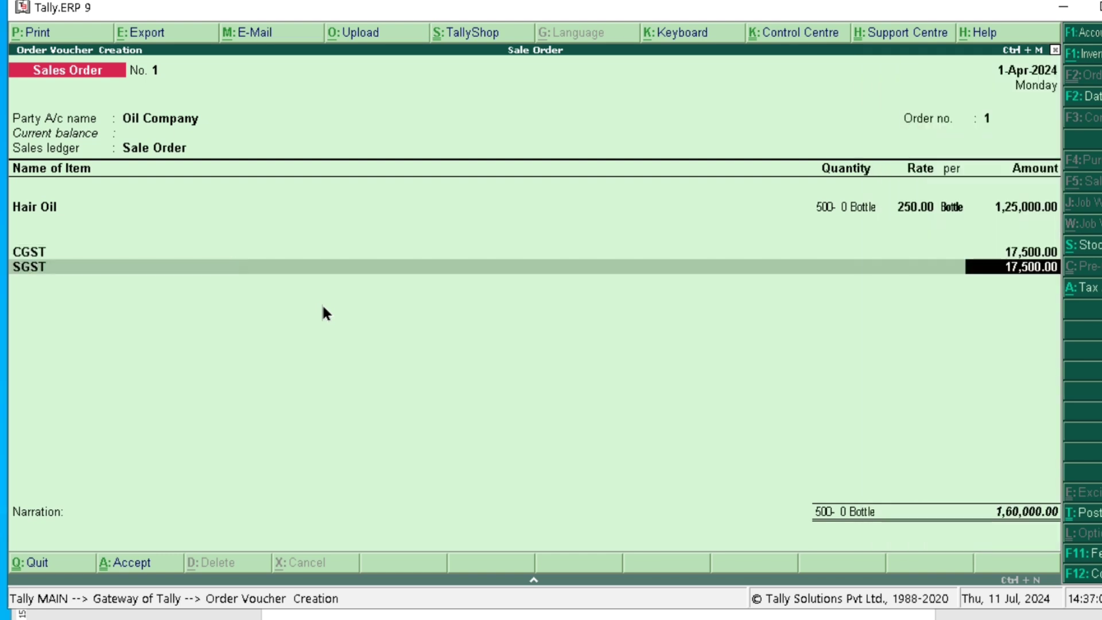
# Save the sales order with a blank narration and return to the Gateway of Tally.
pyautogui.press('Return')
pyautogui.press('Return')
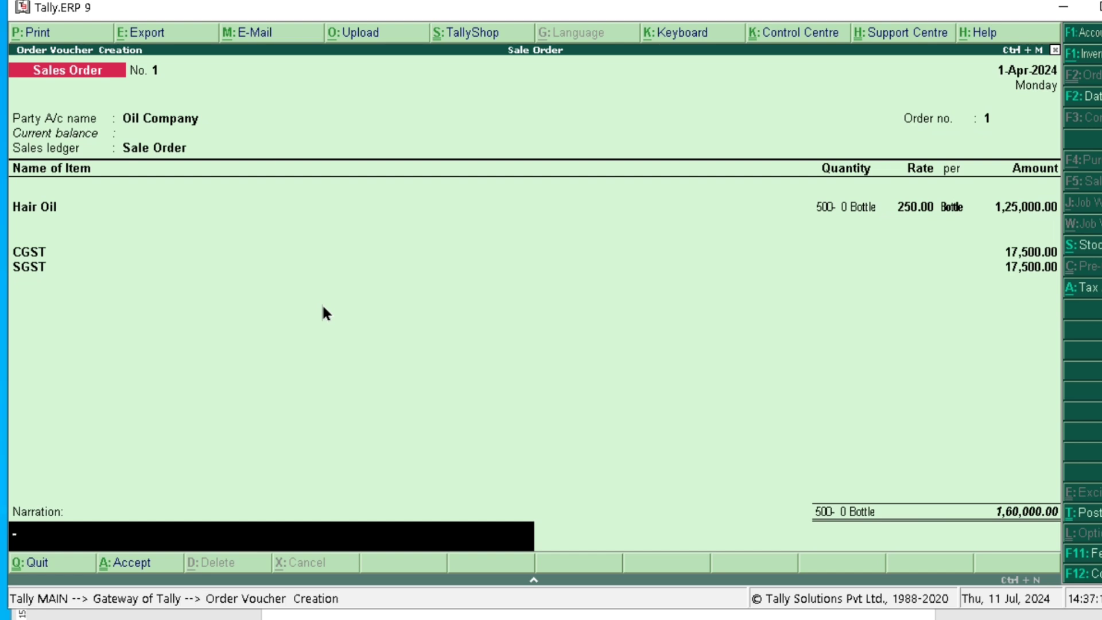
pyautogui.press('Return')
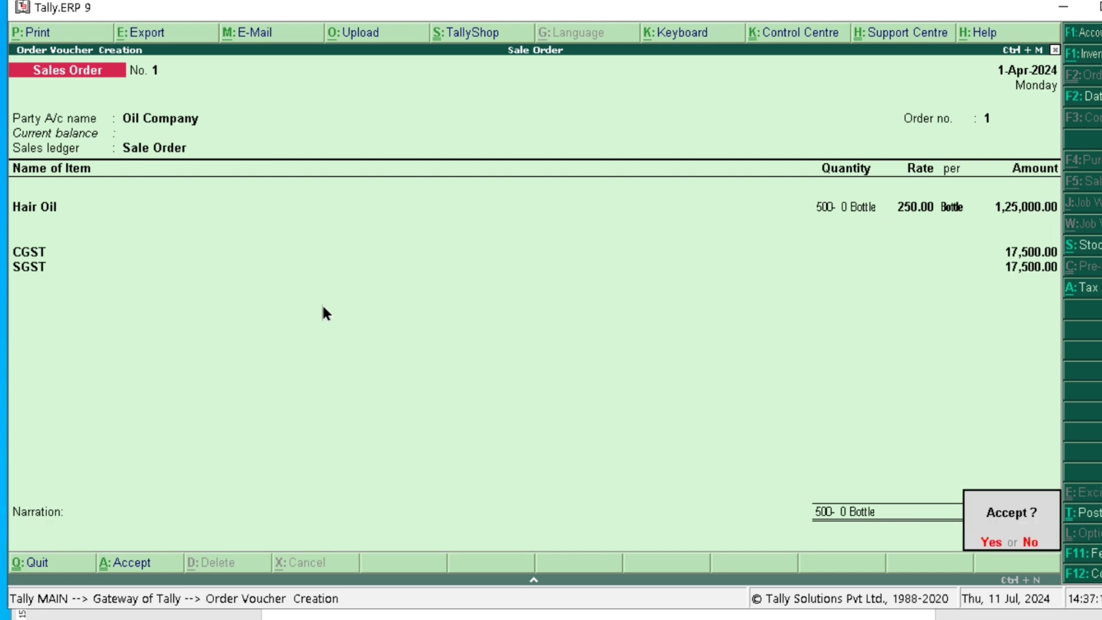
pyautogui.press('Return')
pyautogui.hotkey('alt', 'F7')
pyautogui.press('Escape')
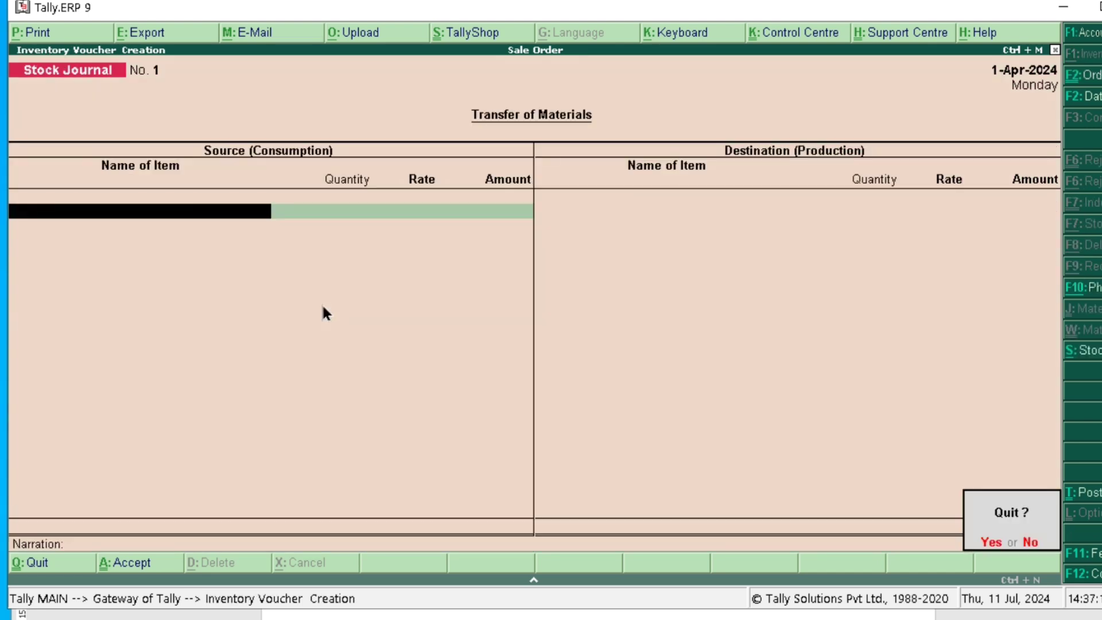
pyautogui.press('Return')
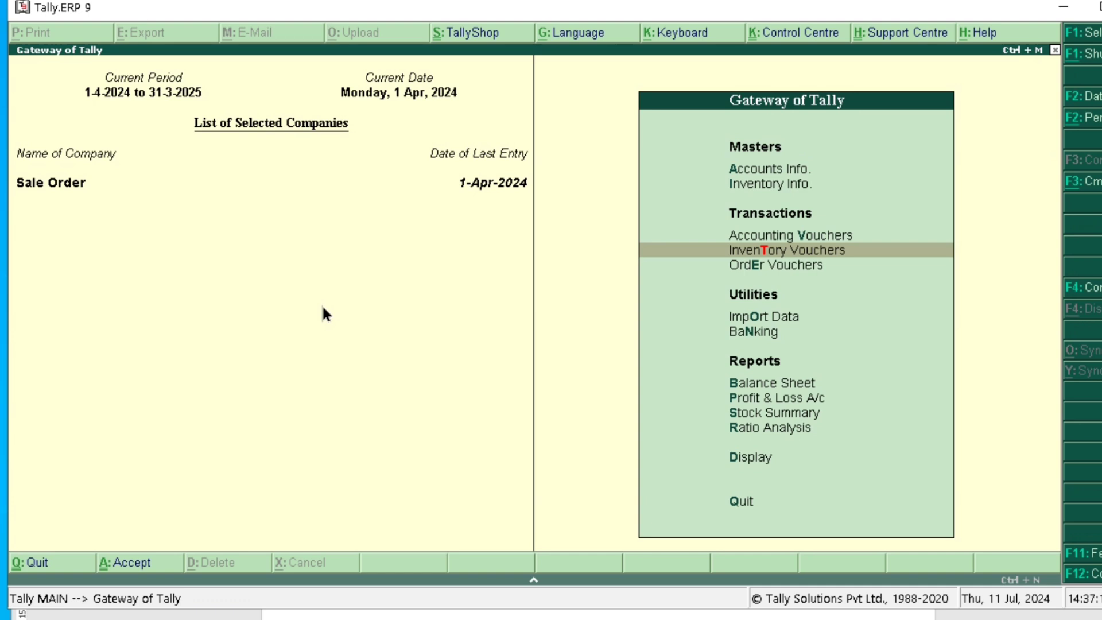
# Open the Statements of Inventory reports from the Gateway of Tally's display options.
pyautogui.press('Up')
pyautogui.press('Up')
pyautogui.press('Up')
pyautogui.press('Up')
pyautogui.press('Up')
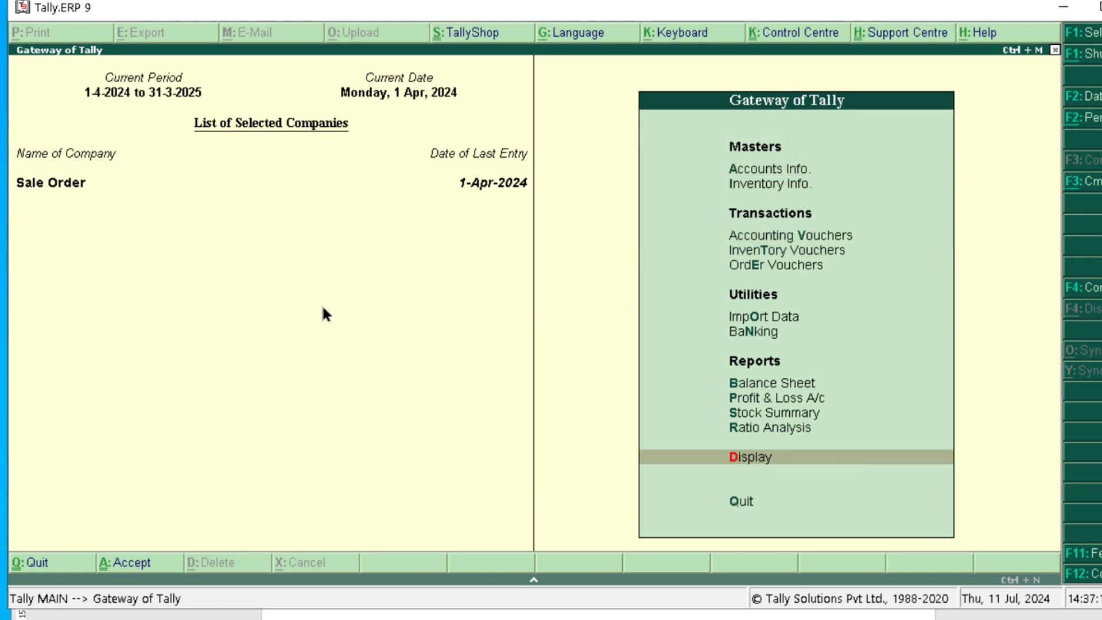
pyautogui.press('Return')
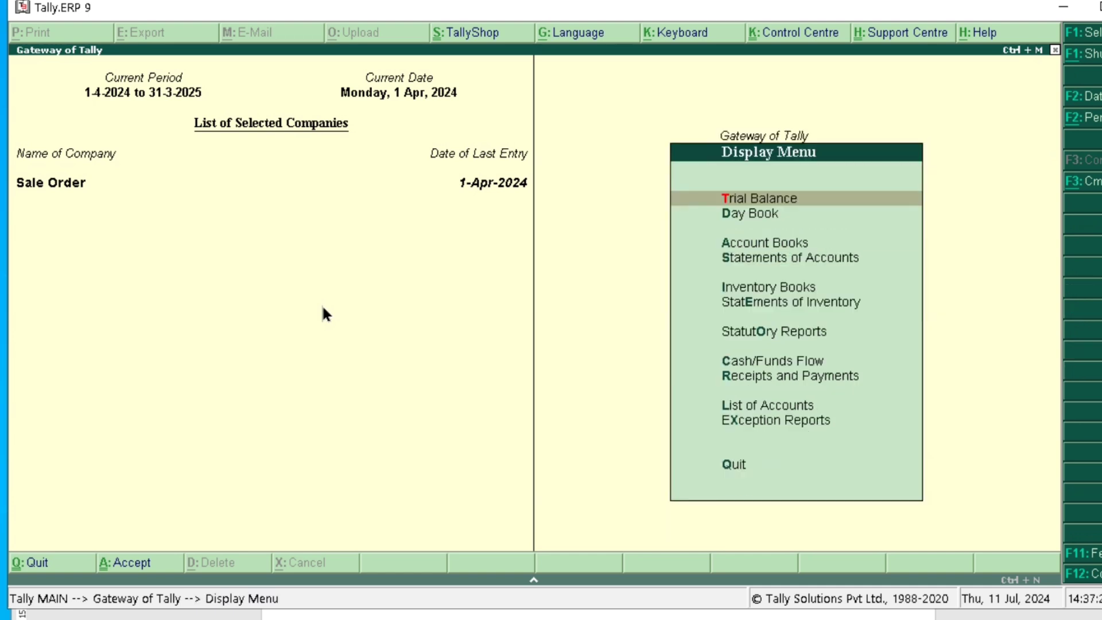
pyautogui.press('Down')
pyautogui.press('Down')
pyautogui.press('Down')
pyautogui.press('Down')
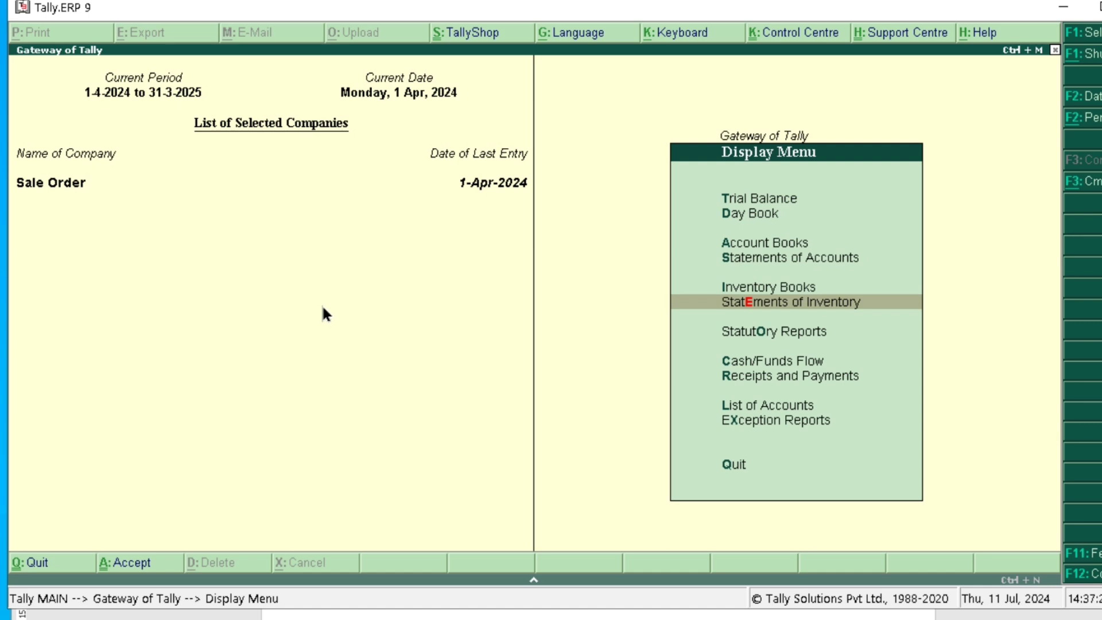
pyautogui.press('Return')
# View the Sales Order Outstandings for the Hair Oil stock item and return to the Gateway of Tally.
pyautogui.press('Down')
pyautogui.press('Down')
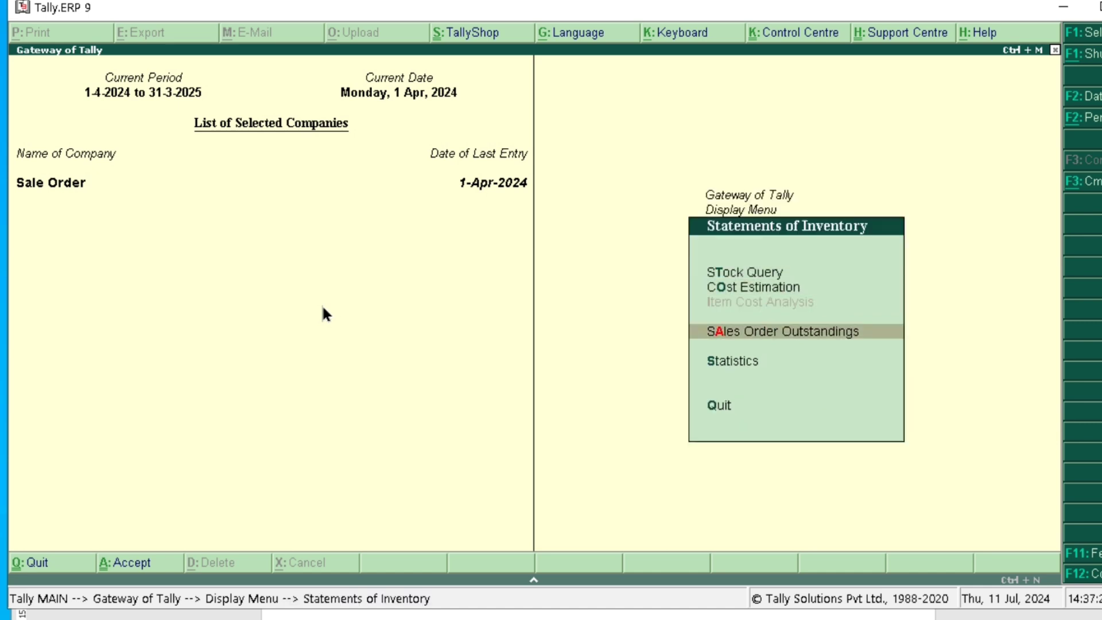
pyautogui.press('Return')
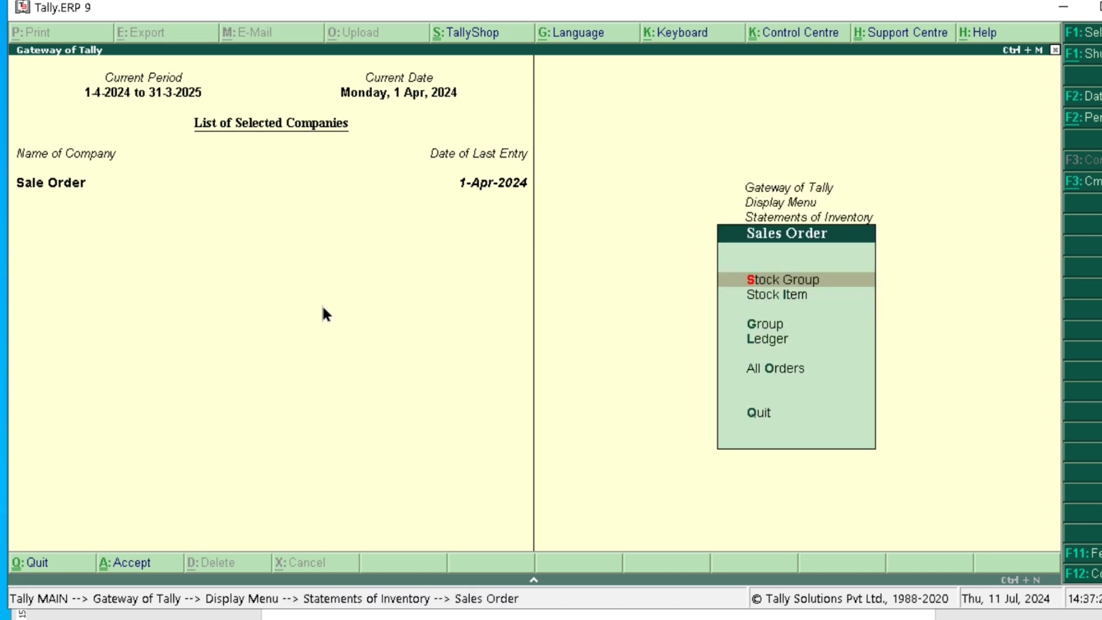
pyautogui.press('Down')
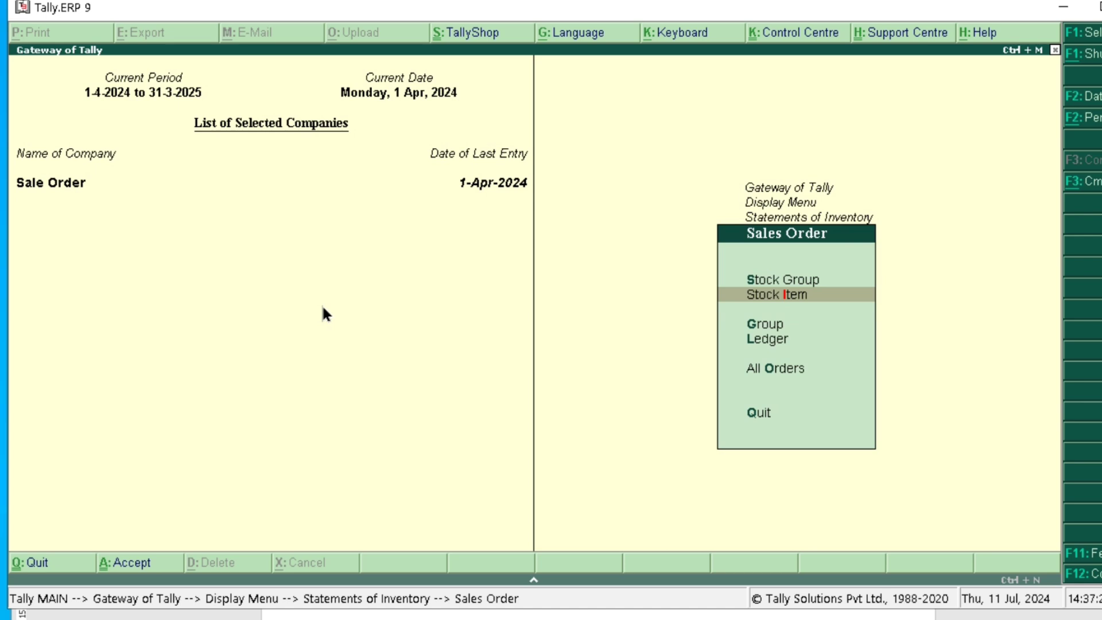
pyautogui.press('Return')
pyautogui.press('Return')
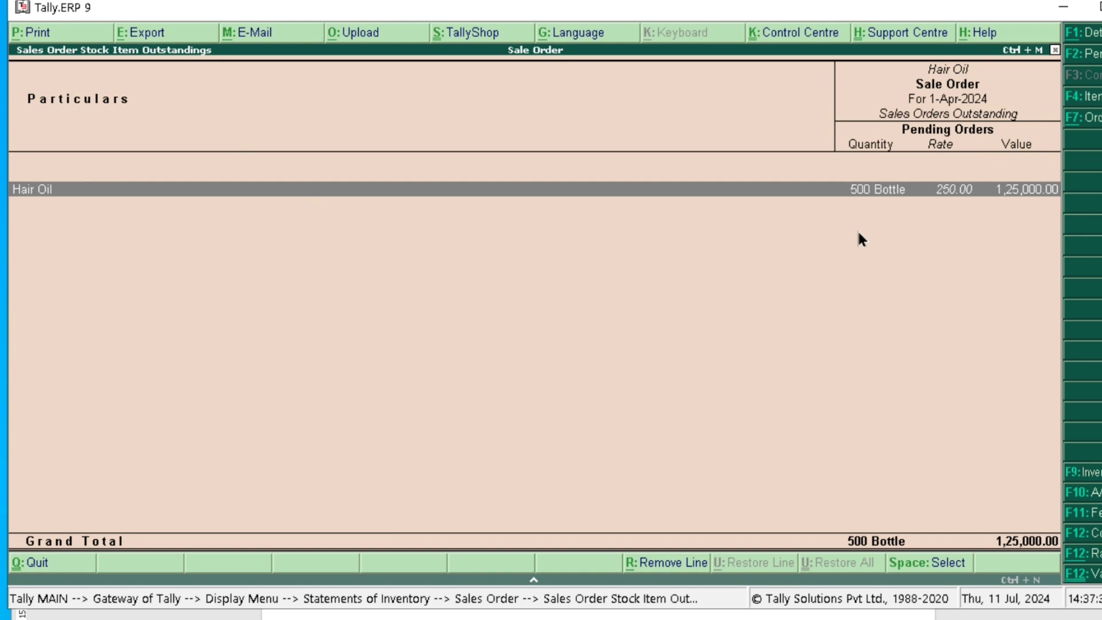
pyautogui.press('Escape')
pyautogui.press('Escape')
pyautogui.press('Escape')
pyautogui.press('Escape')
pyautogui.press('Escape')
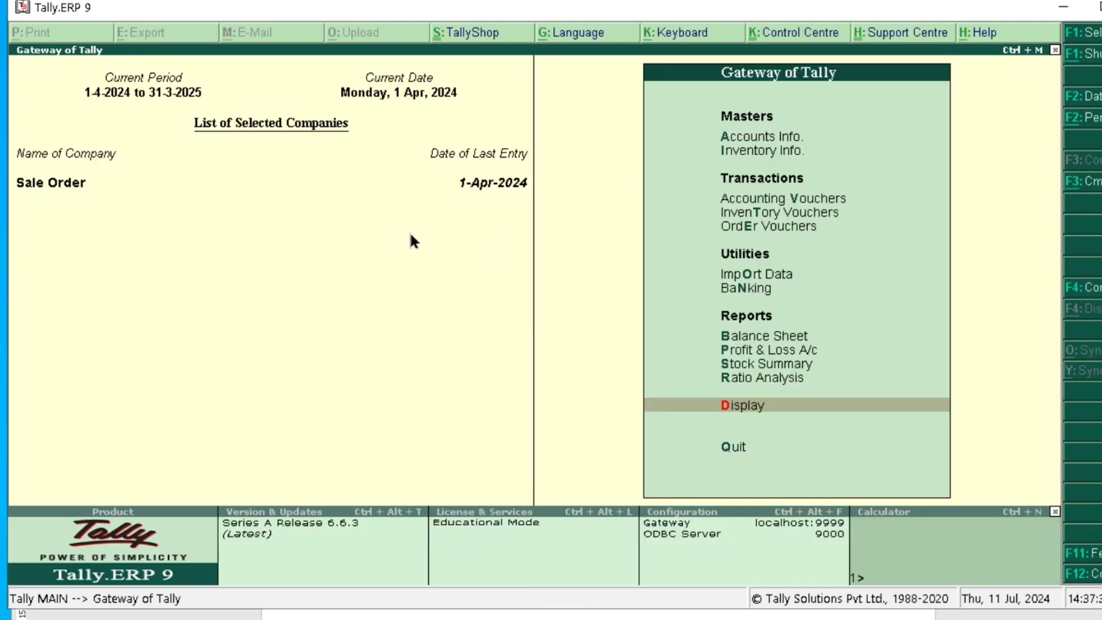
pyautogui.press('Escape')
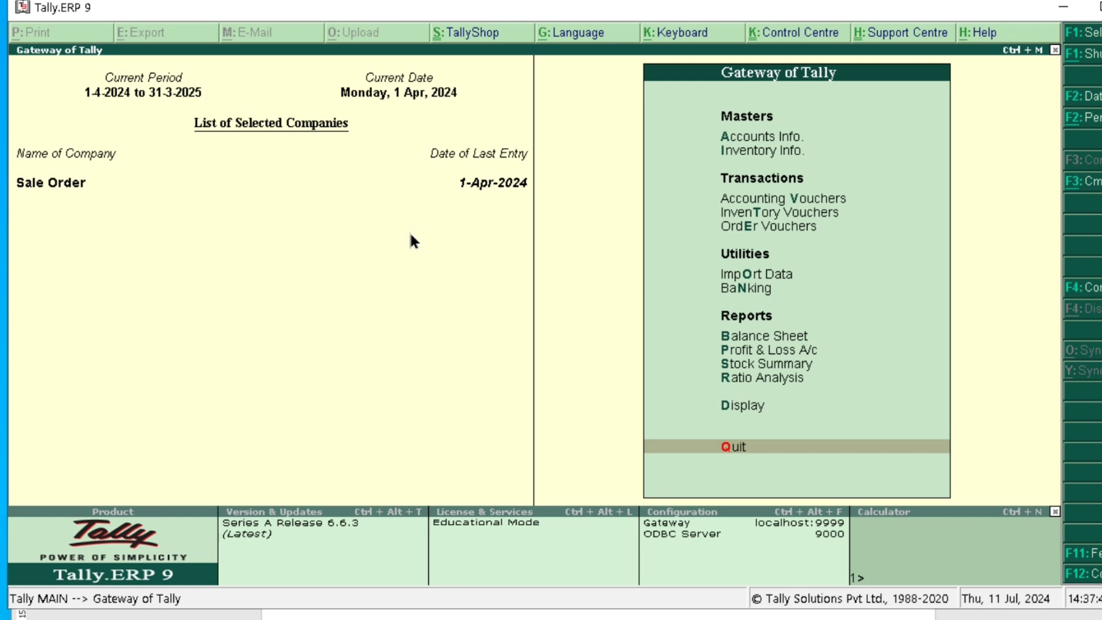
# Open accounting voucher entry and set the voucher date to 1-May-2024.
pyautogui.press('Down')
pyautogui.press('Down')
pyautogui.press('Down')
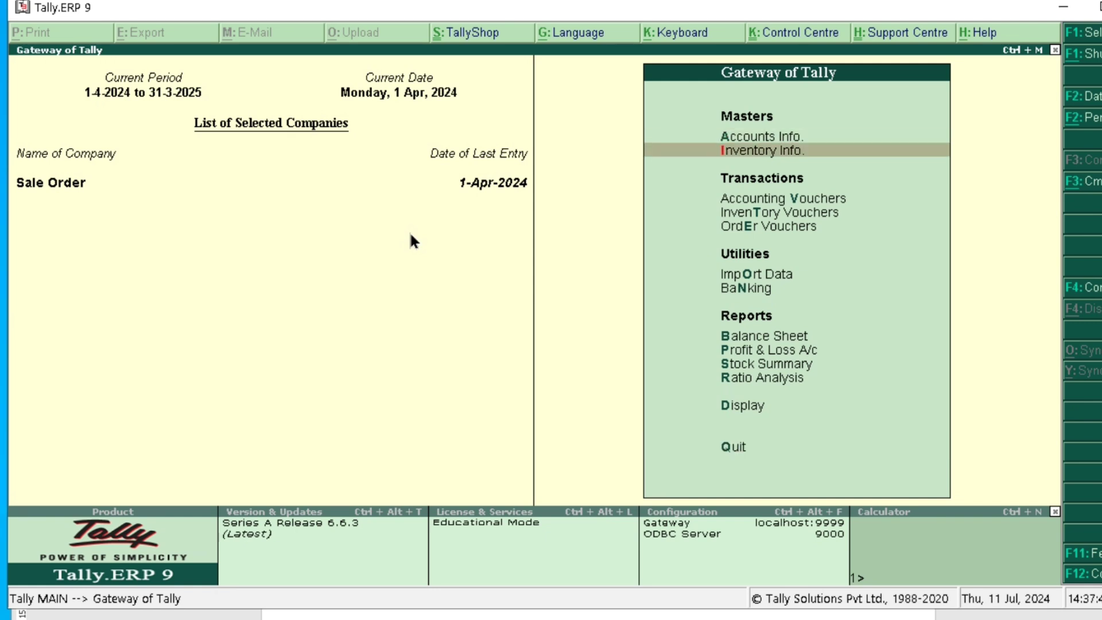
pyautogui.press('Return')
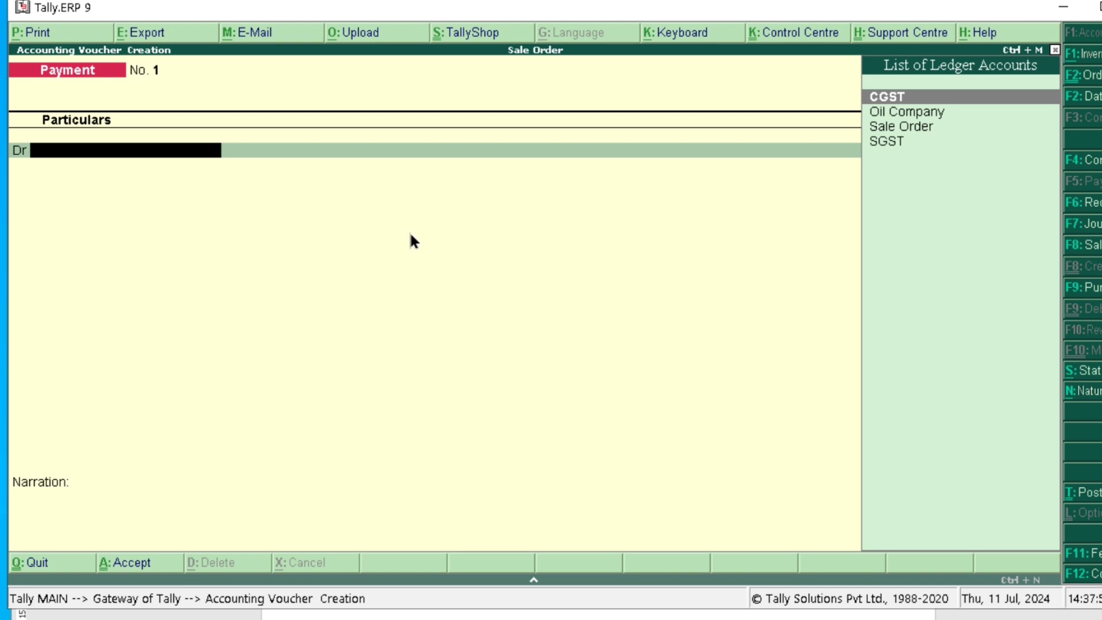
pyautogui.press('F2')
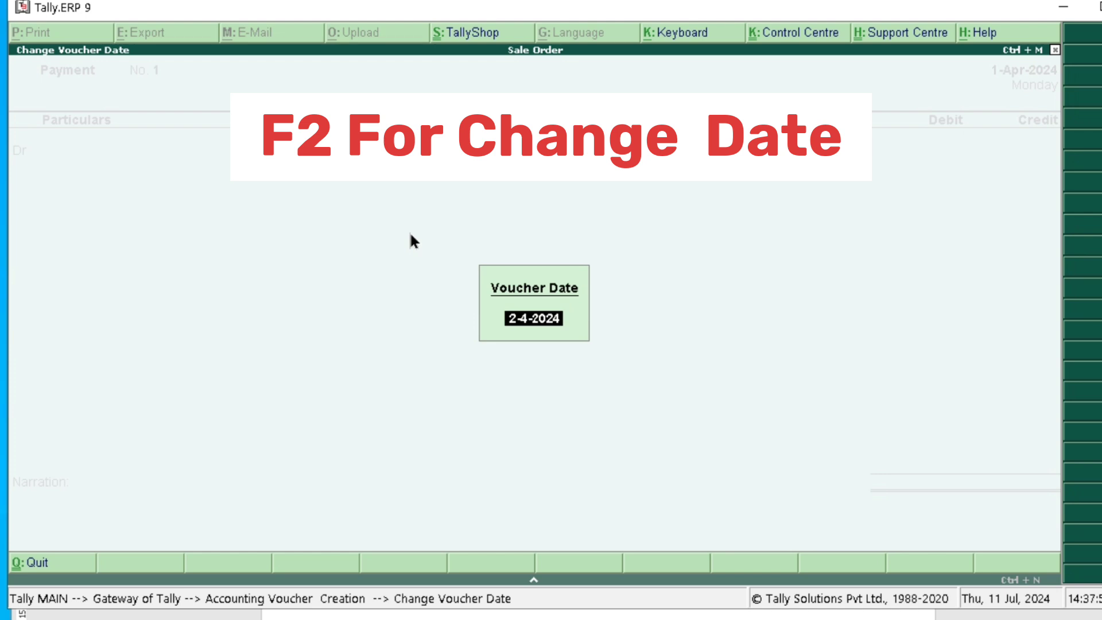
pyautogui.write('1-05')
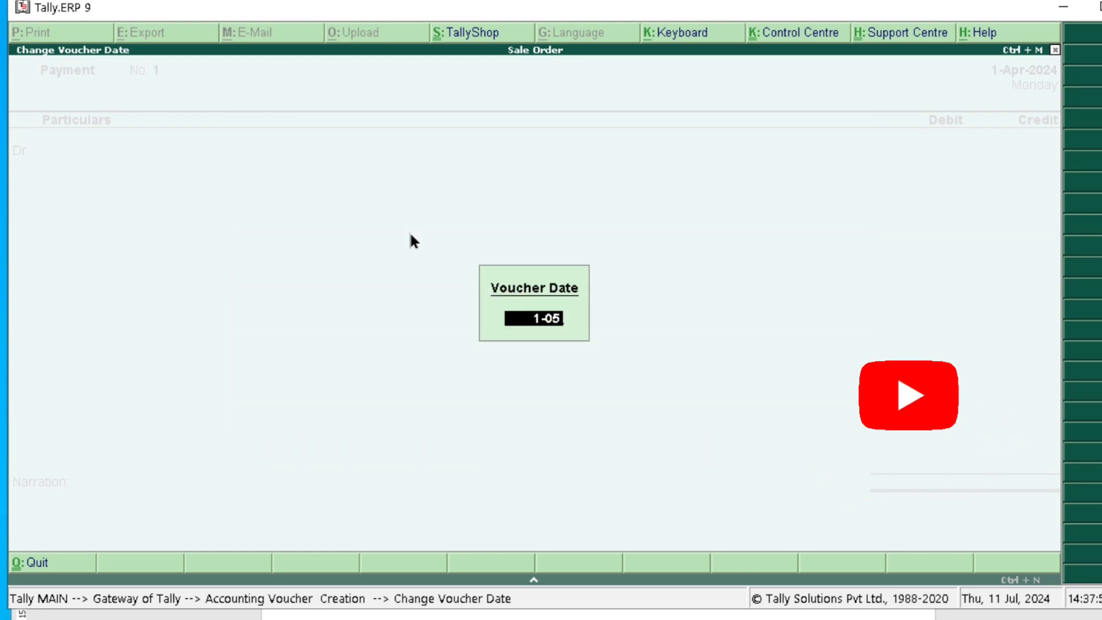
pyautogui.press('Return')
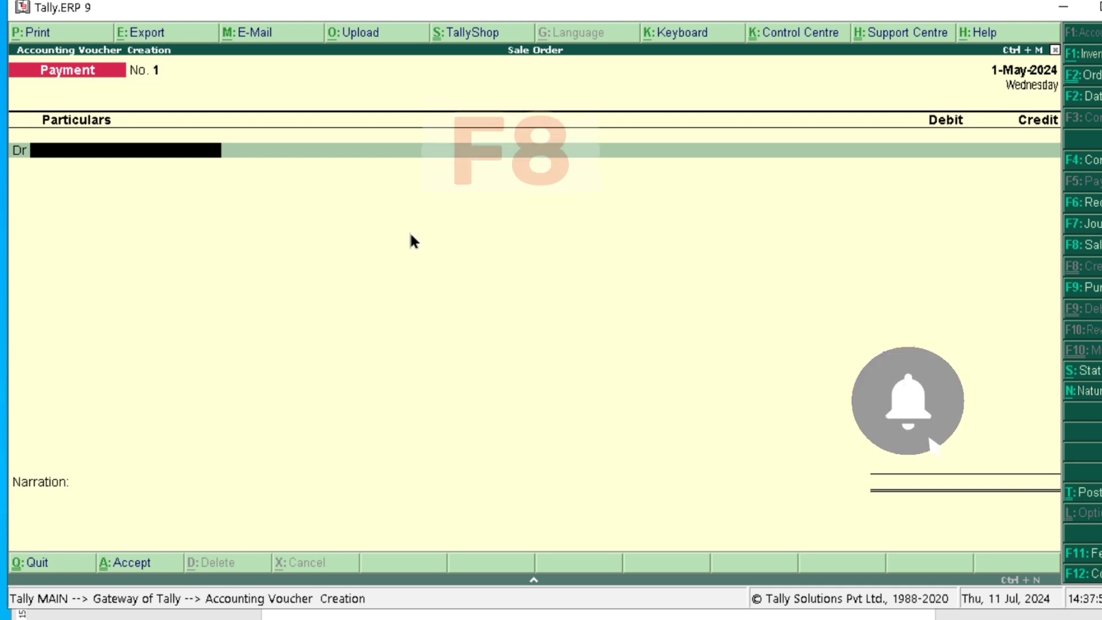
# Start a Sales voucher with Oil Company as the party account, leaving the reference number and despatch details blank.
pyautogui.press('F8')
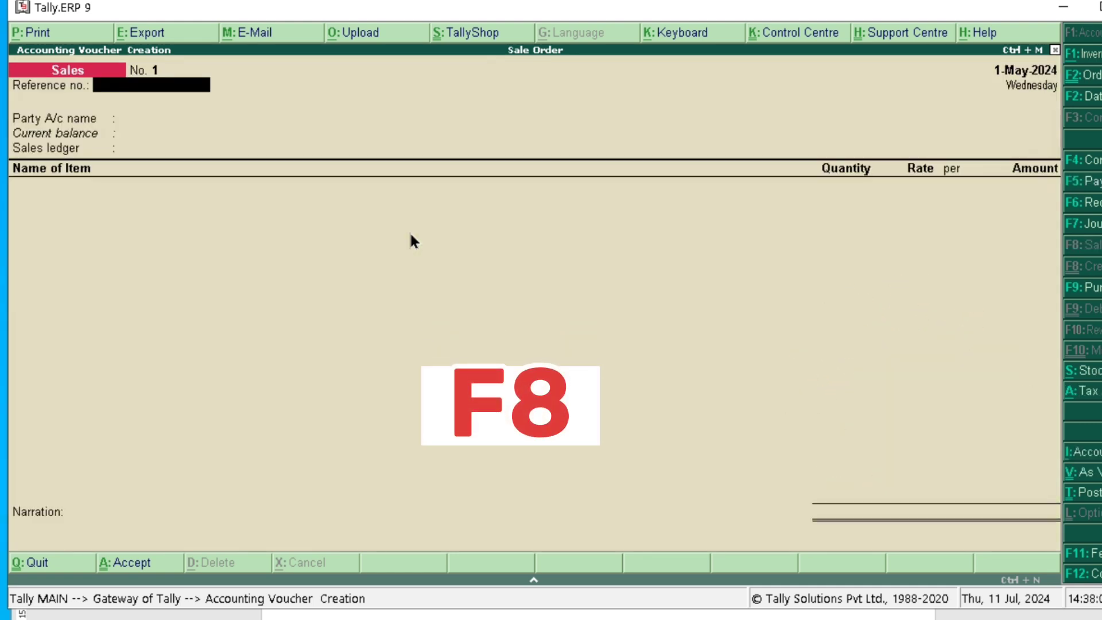
pyautogui.press('Return')
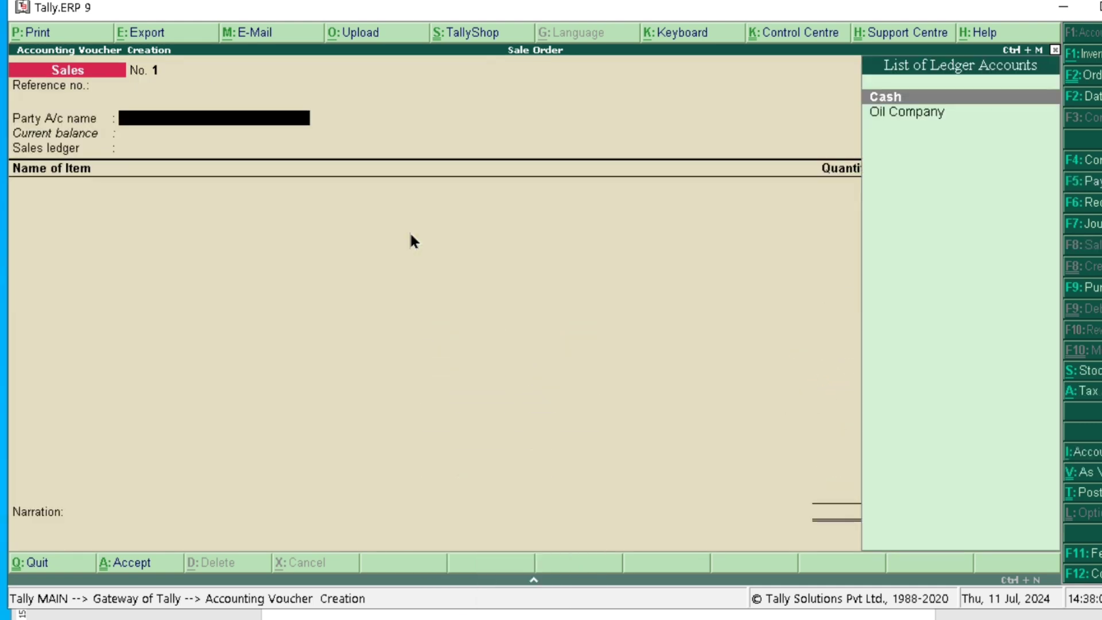
pyautogui.press('Down')
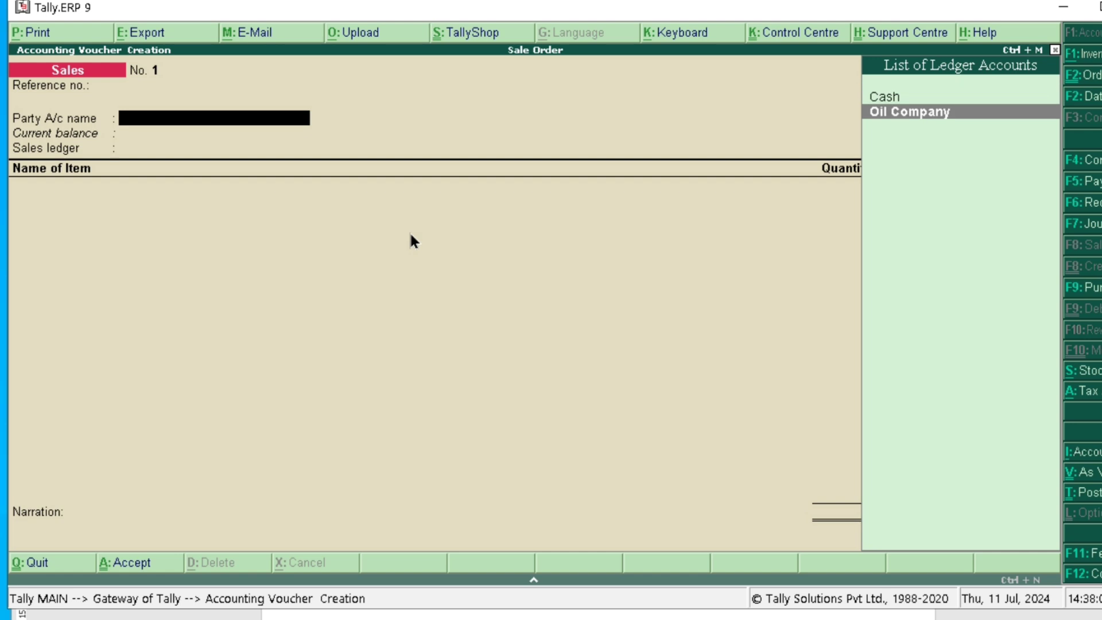
pyautogui.press('Return')
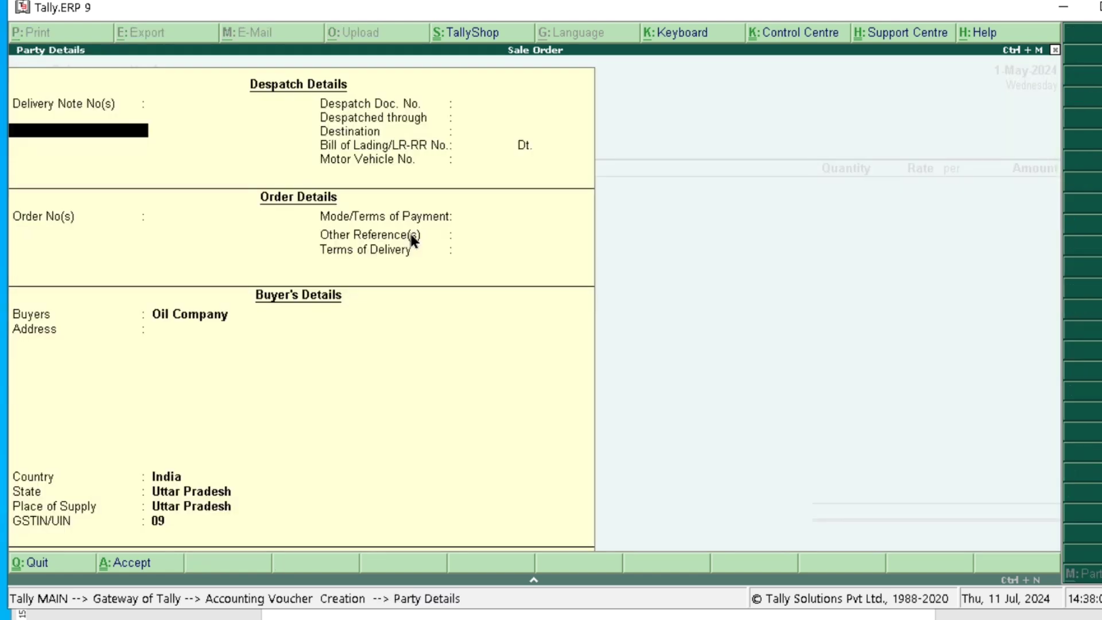
pyautogui.press('Return')
pyautogui.press('Return')
pyautogui.press('Return')
pyautogui.press('Return')
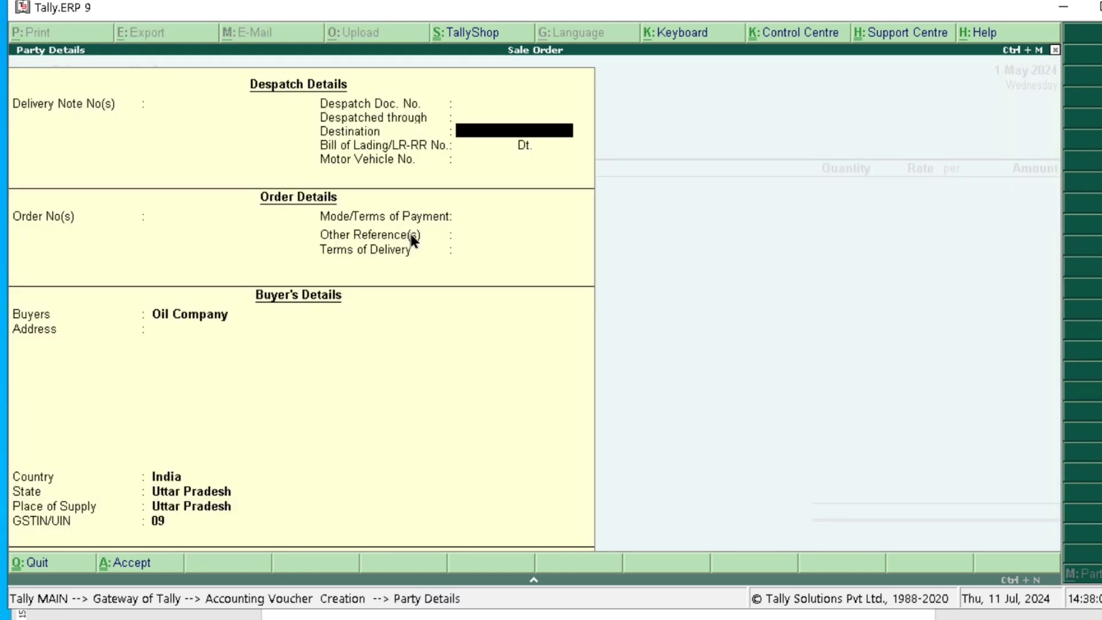
pyautogui.press('Return')
pyautogui.press('Return')
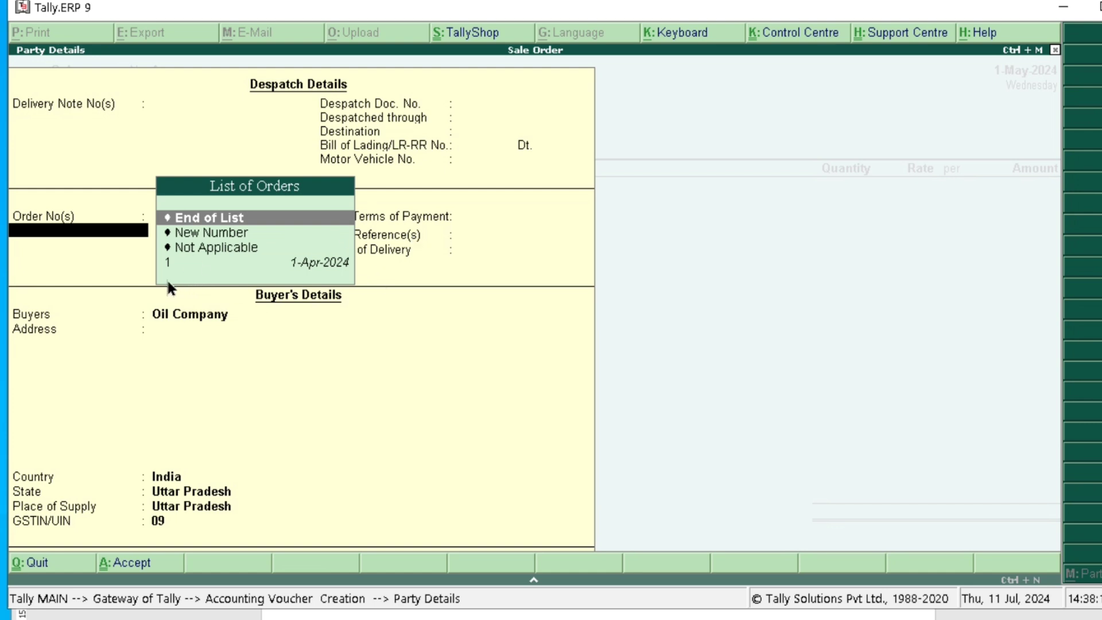
# Link order number 1 dated 1-Apr-2024 to the Sales voucher and end the order list.
pyautogui.press('Down')
pyautogui.press('Down')
pyautogui.press('Down')
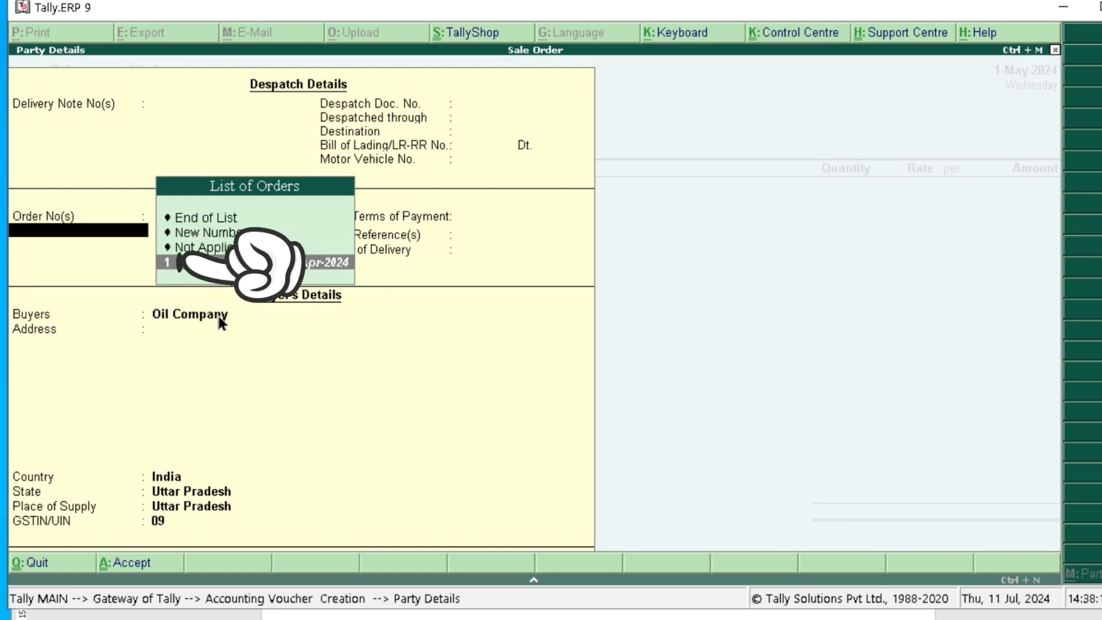
pyautogui.press('Return')
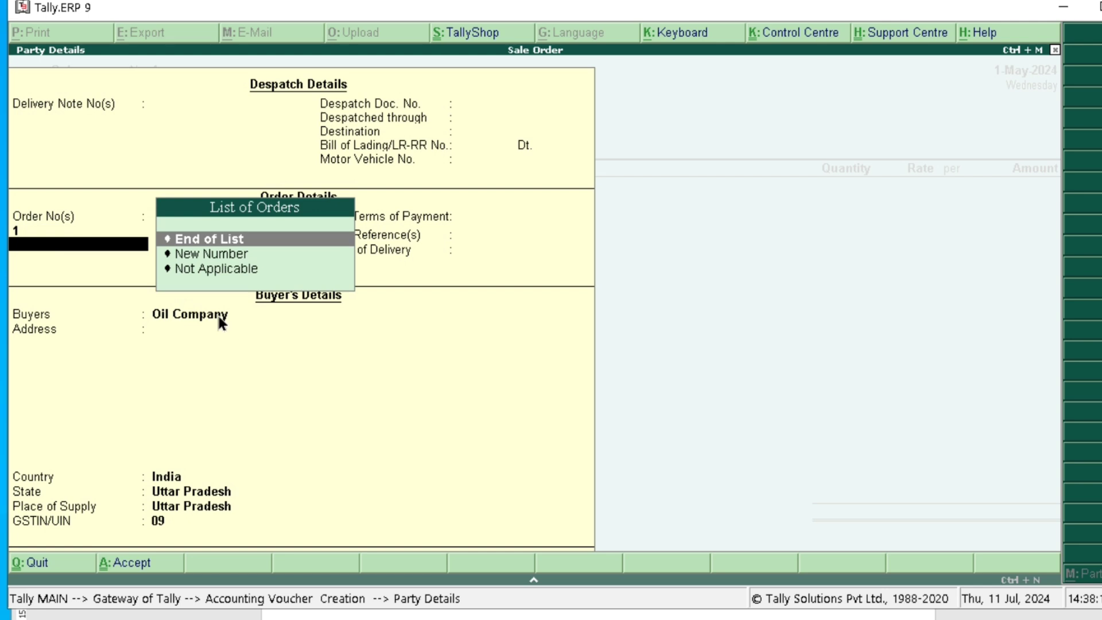
pyautogui.press('Return')
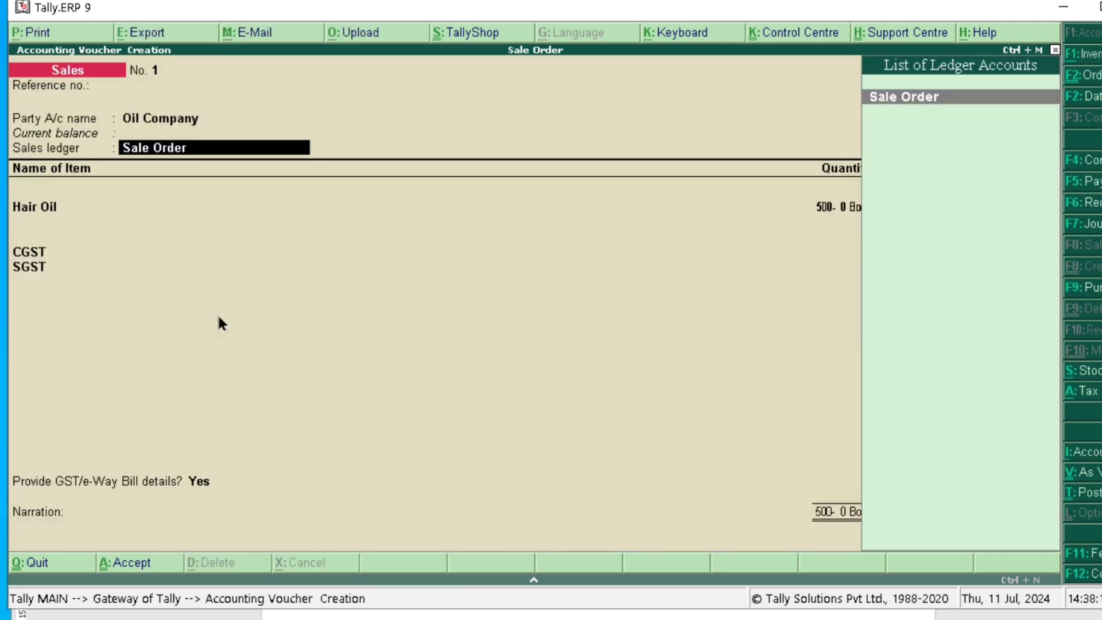
# Use Sale Order as the sales ledger and allocate the 500 bottles of Hair Oil at 250.00 each to order number 1.
pyautogui.press('Return')
pyautogui.press('Return')
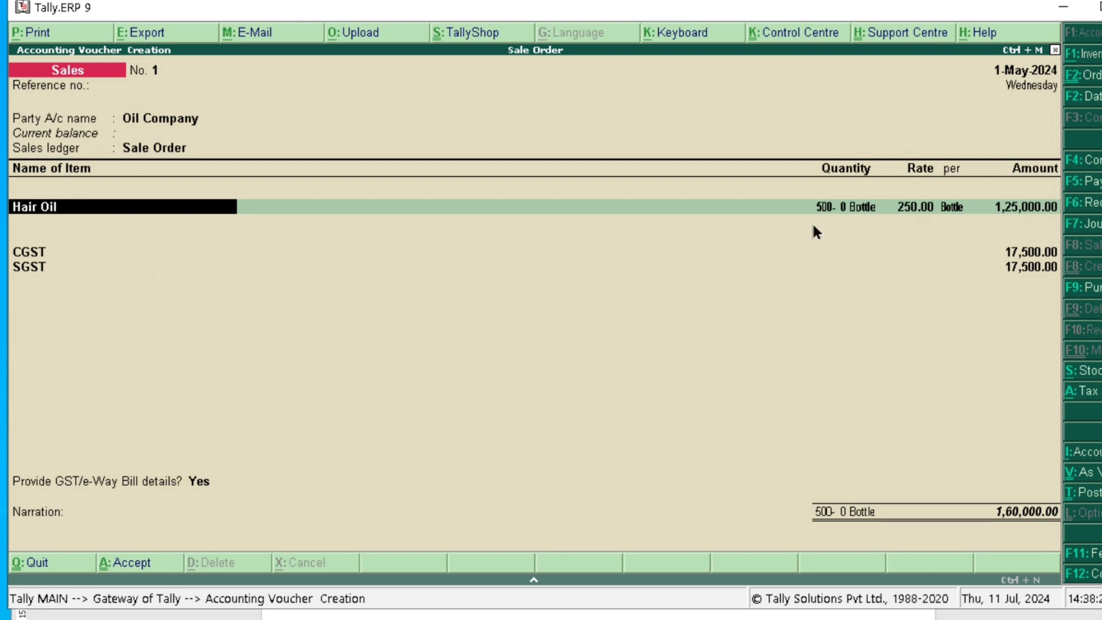
pyautogui.press('Return')
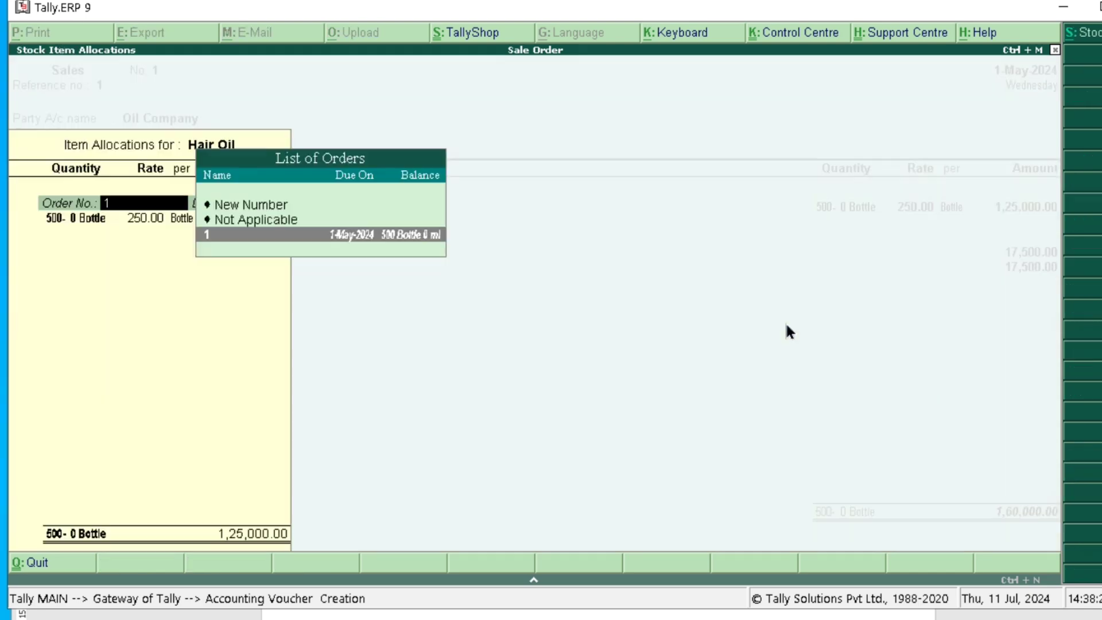
pyautogui.press('Return')
pyautogui.press('Return')
pyautogui.press('Return')
pyautogui.press('Return')
pyautogui.press('Return')
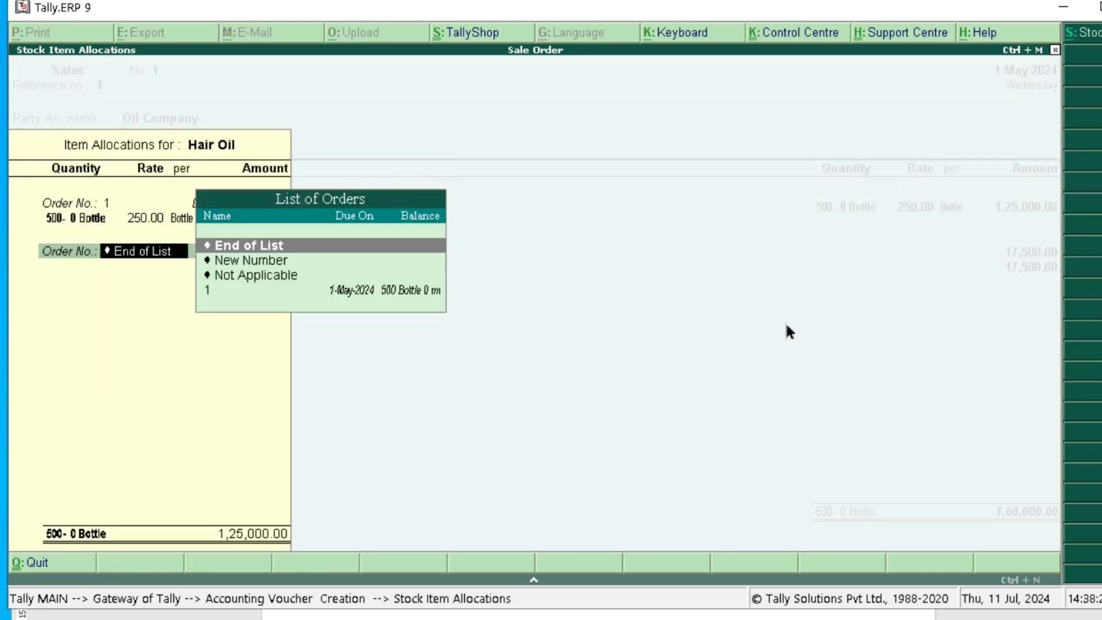
pyautogui.press('Return')
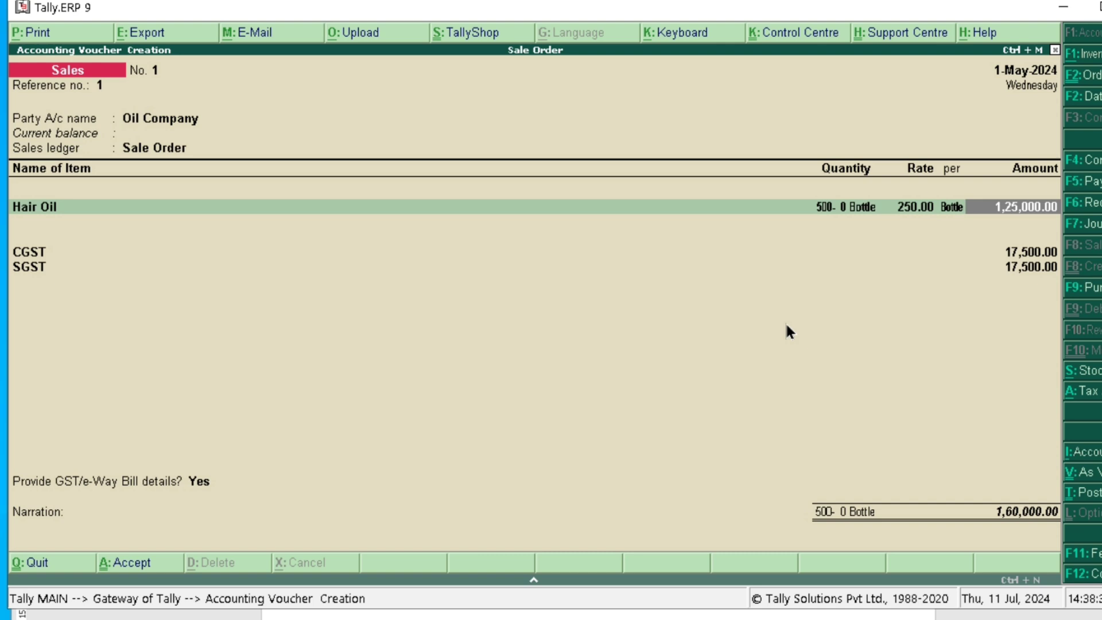
# Save the Sales voucher and open its Tax Invoice in a zoomed print preview, closing the preview without printing.
pyautogui.hotkey('alt', 'p')
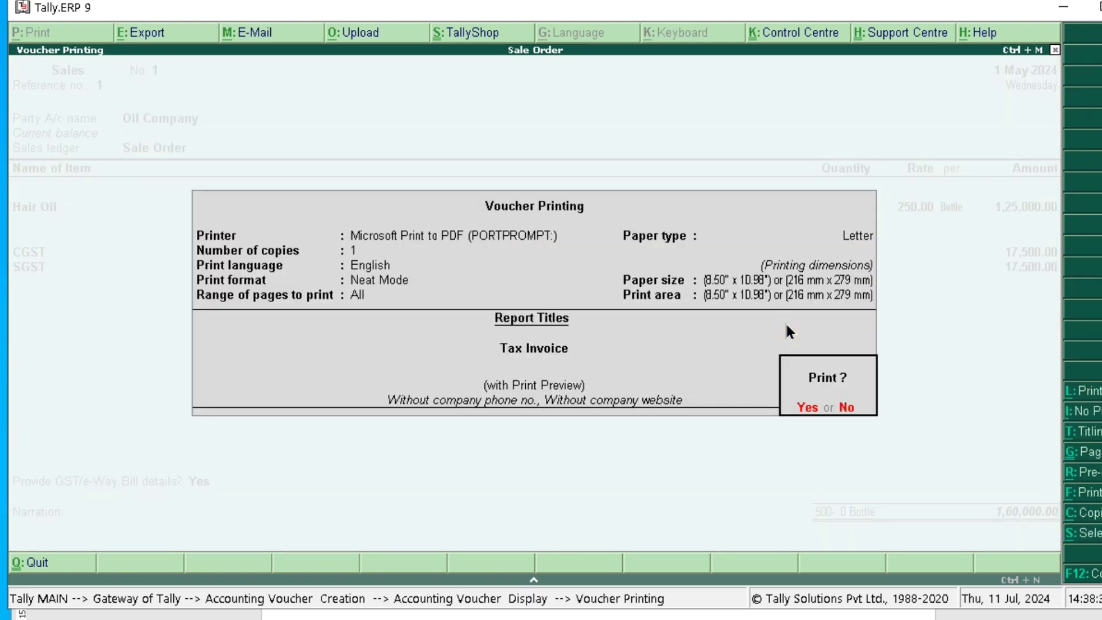
pyautogui.press('Return')
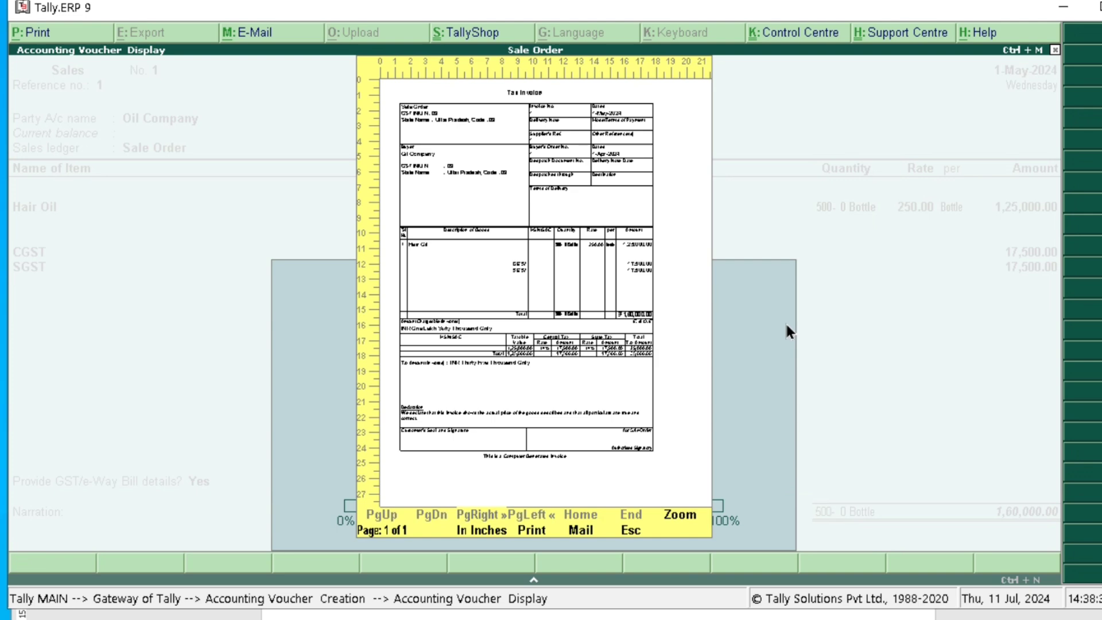
pyautogui.hotkey('alt', 'z')
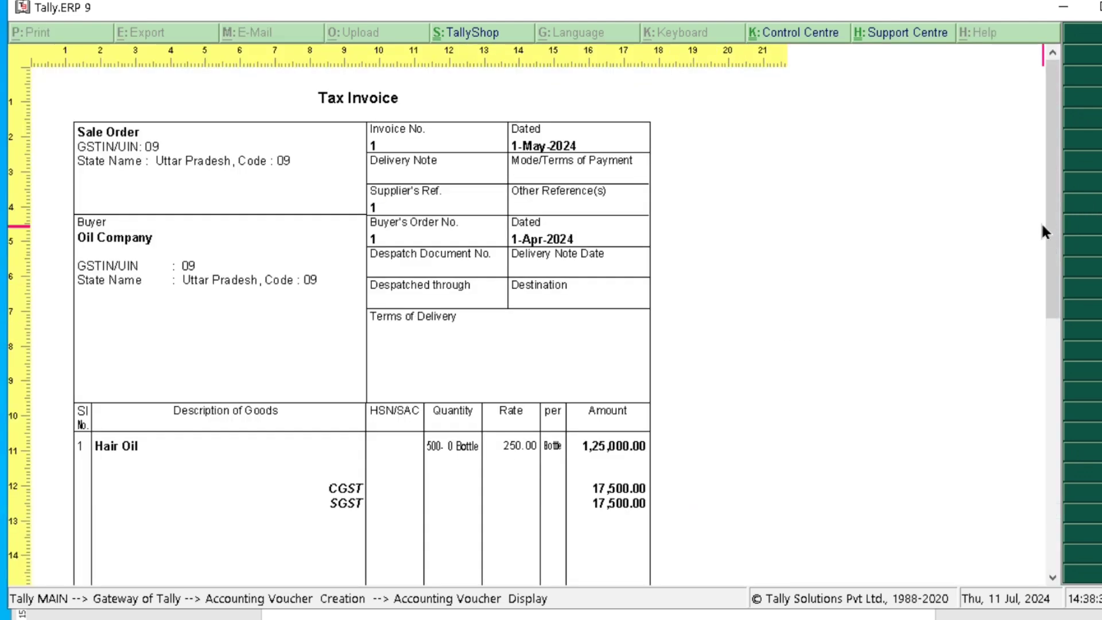
pyautogui.moveTo(1042, 225)
pyautogui.mouseDown()
pyautogui.moveTo(1037, 443)
pyautogui.moveTo(1039, 221)
pyautogui.mouseUp()
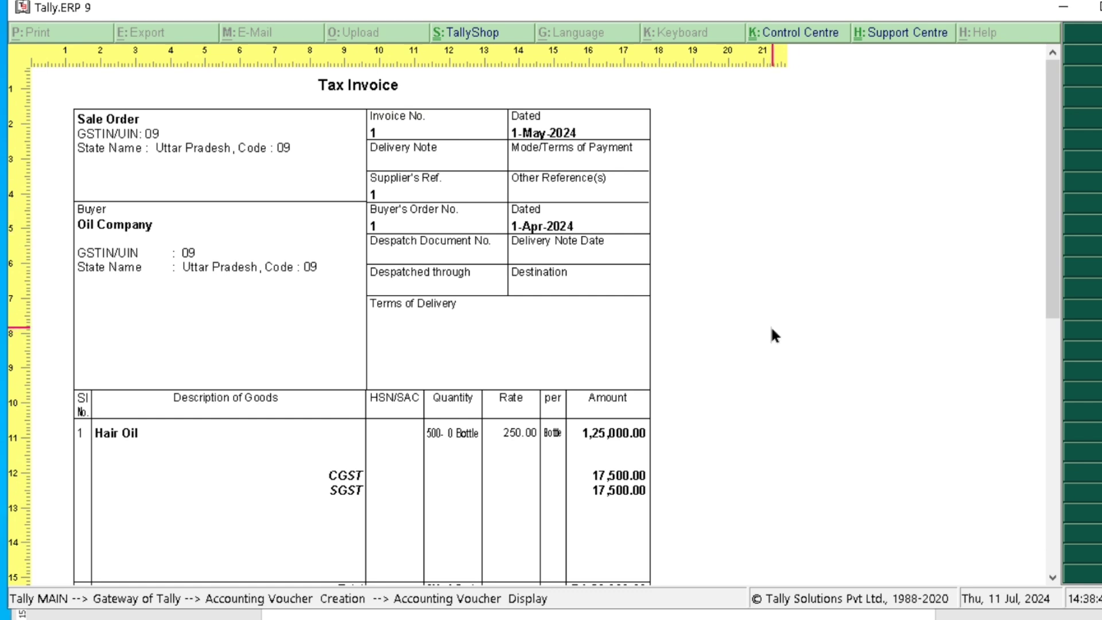
pyautogui.press('Escape')
pyautogui.press('Escape')
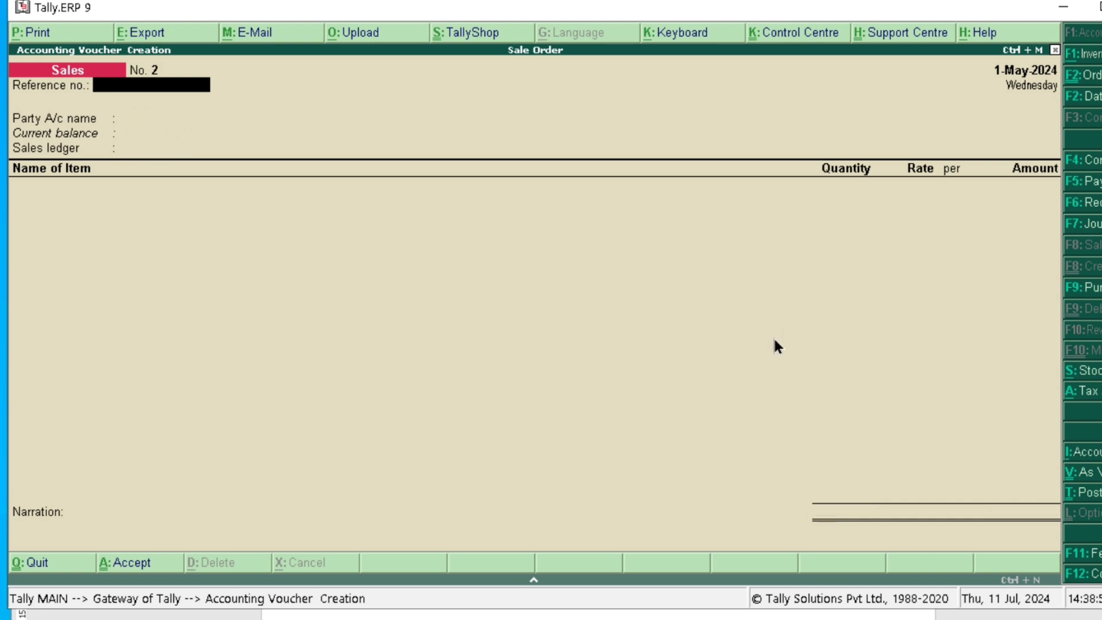
# Abandon the blank second Sales voucher without adding an item and return to the Gateway of Tally.
pyautogui.press('Return')
pyautogui.press('Return')
pyautogui.press('Return')
pyautogui.press('Escape')
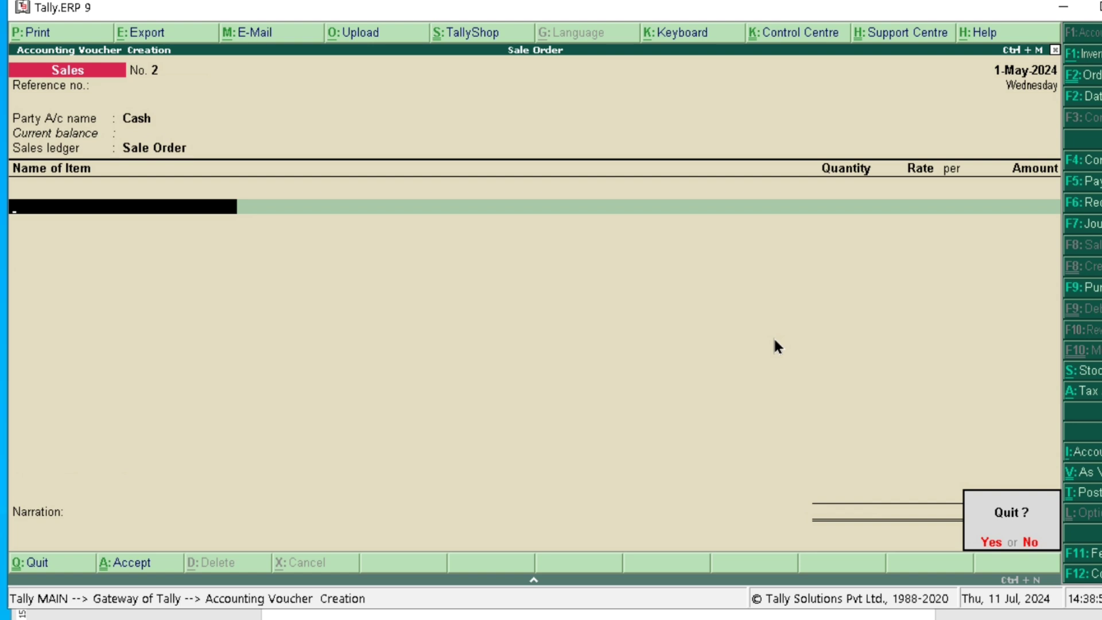
pyautogui.press('y')
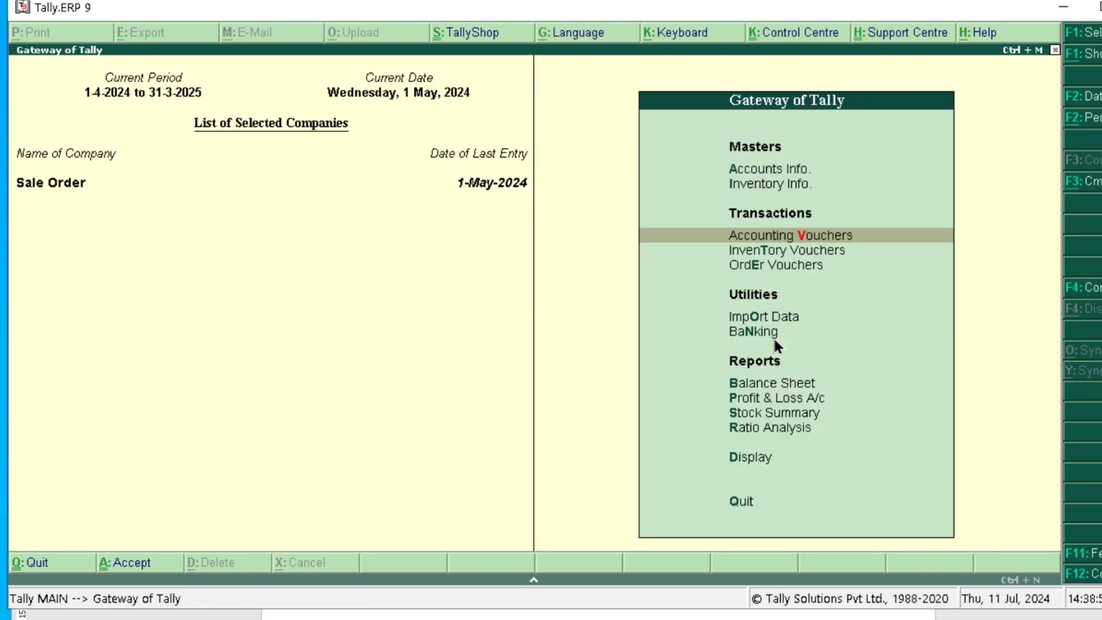